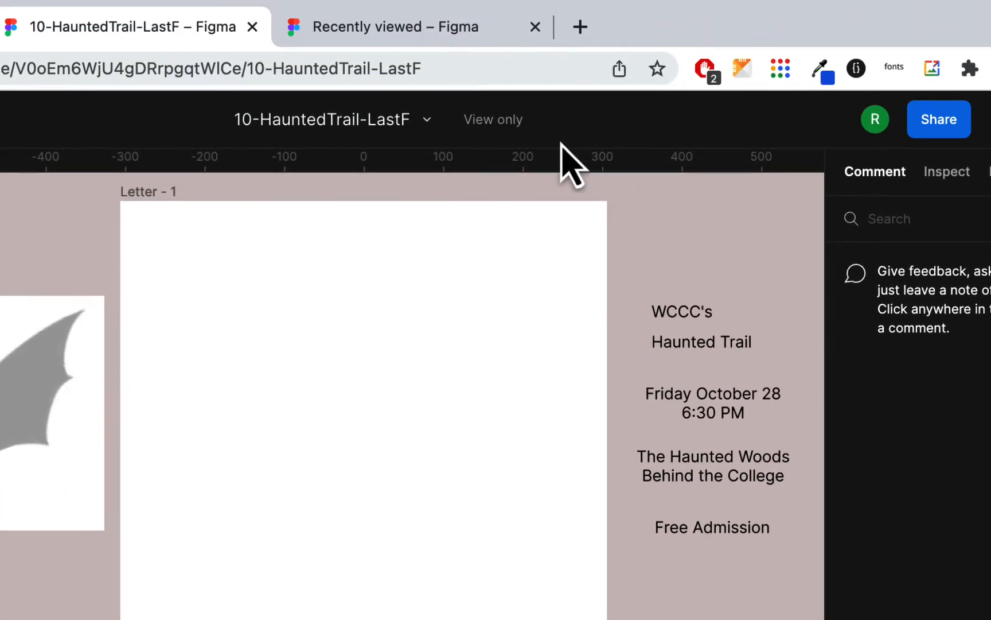
Duplicate the view-only 10-HauntedTrail-LastF file to the drafts and open the copy
left_click(427, 120)
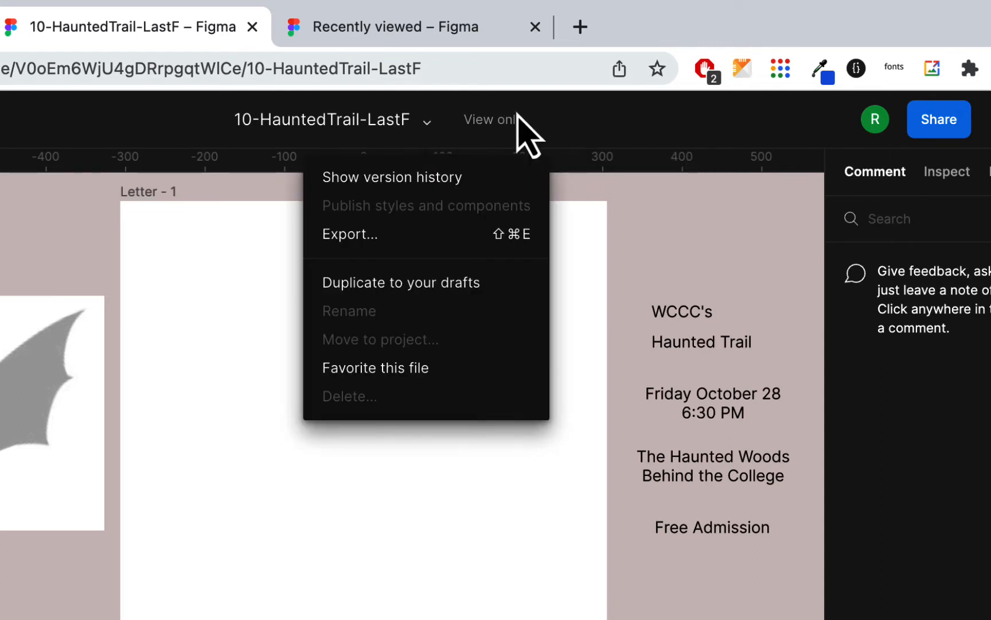
left_click(452, 284)
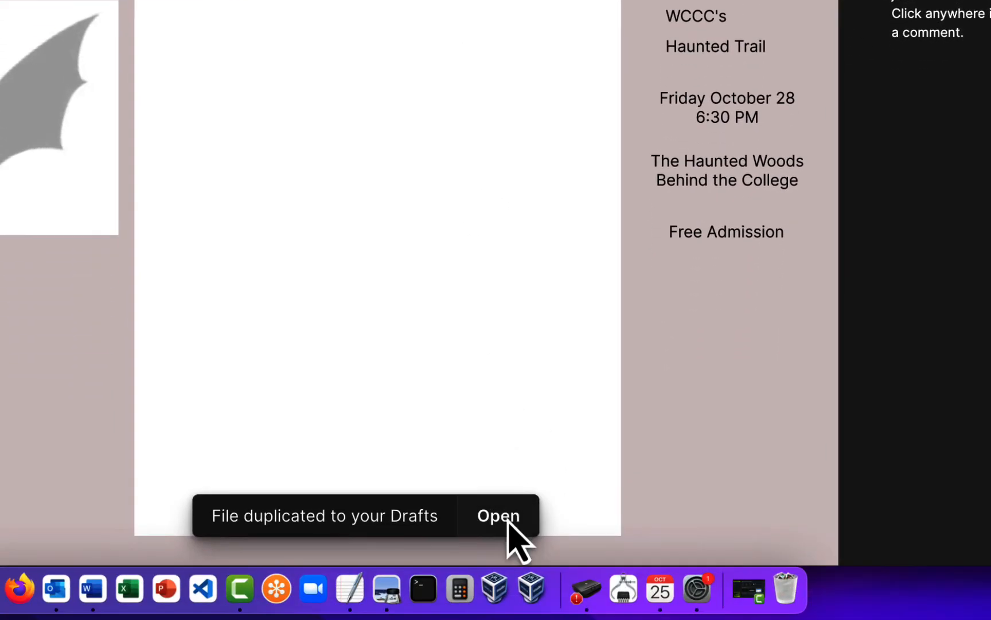
left_click(503, 528)
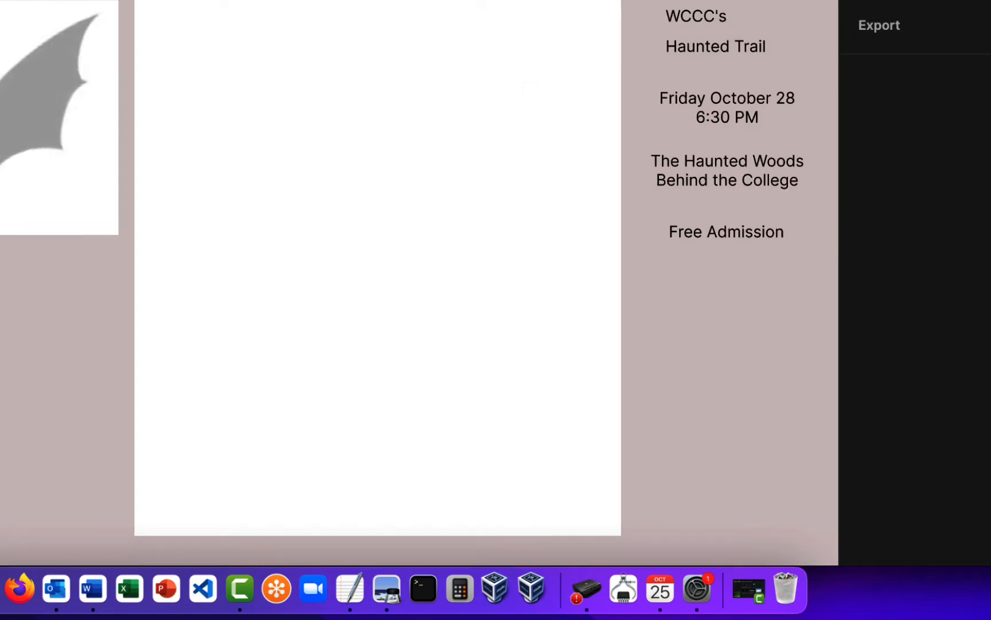
Rename the copy, keeping 10-HauntedTrail- and replacing the rest with the author's last name and first initial
left_click(451, 23)
left_click(447, 31)
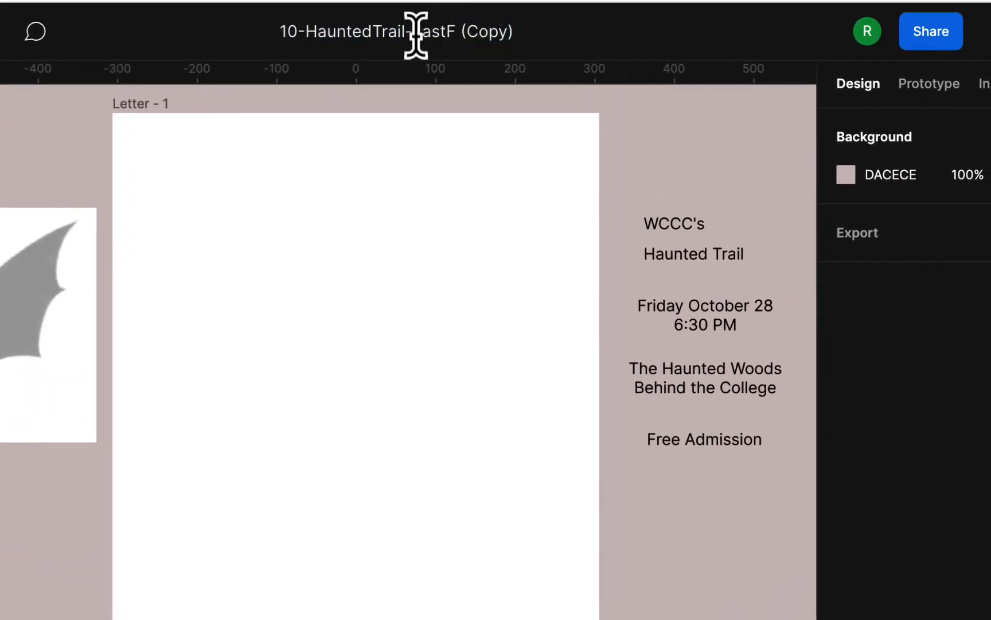
left_click_drag(416, 32, 566, 31)
type("Homa")
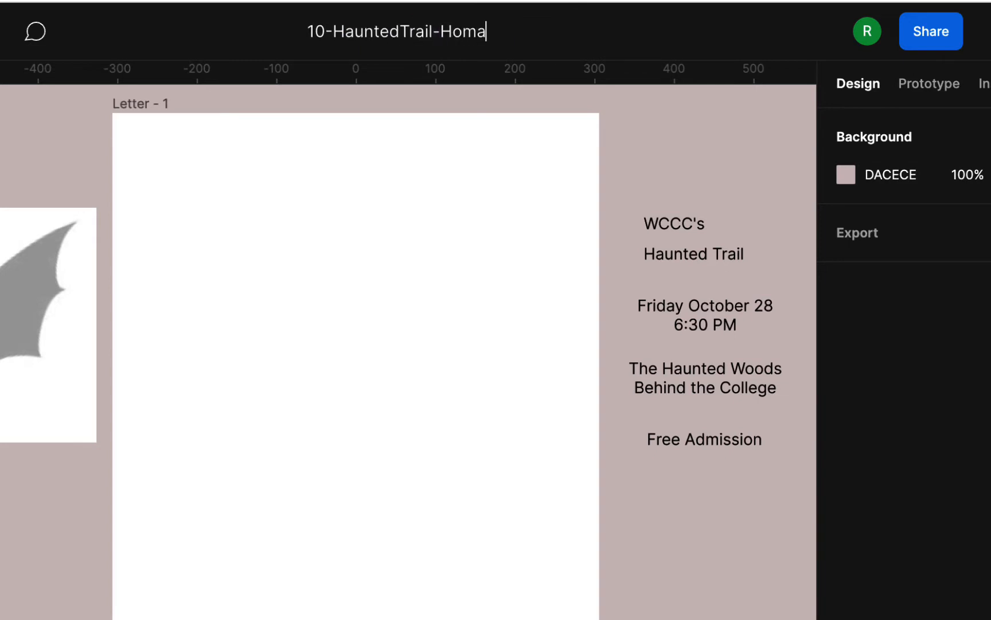
type("R")
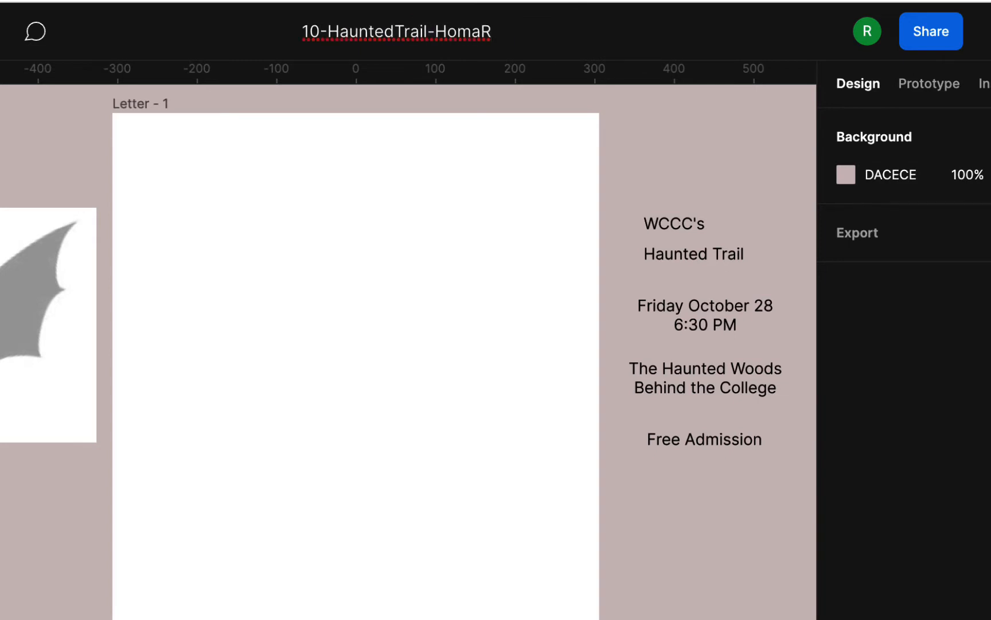
key("Return")
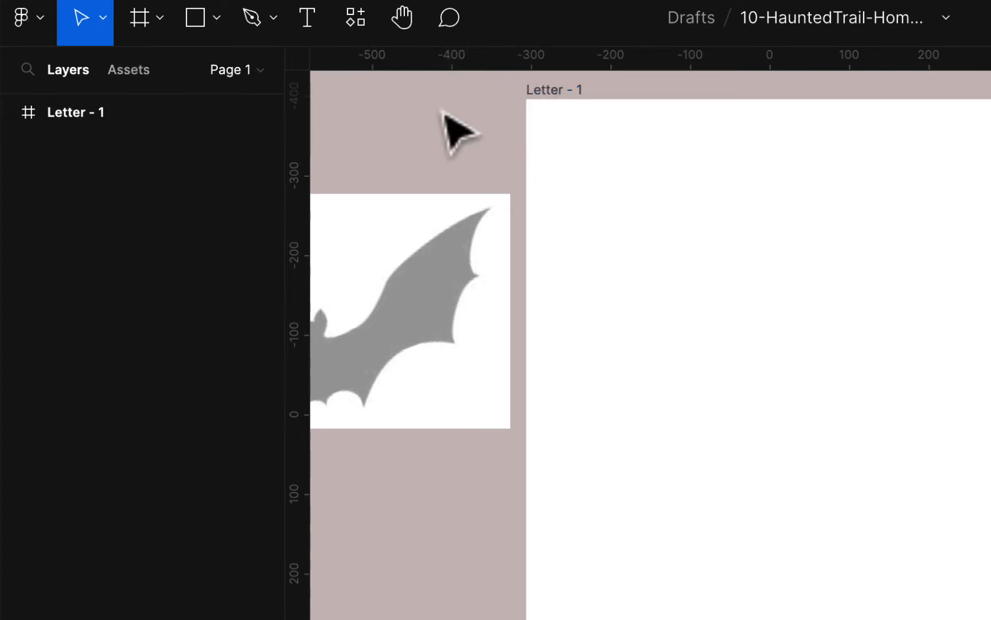
left_click(42, 19)
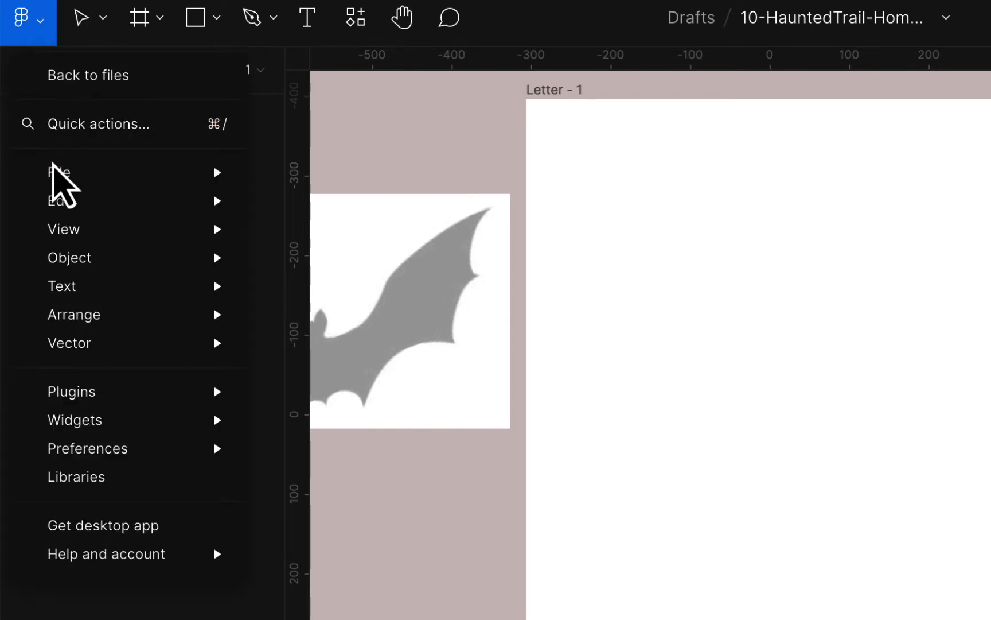
mouse_move(68, 228)
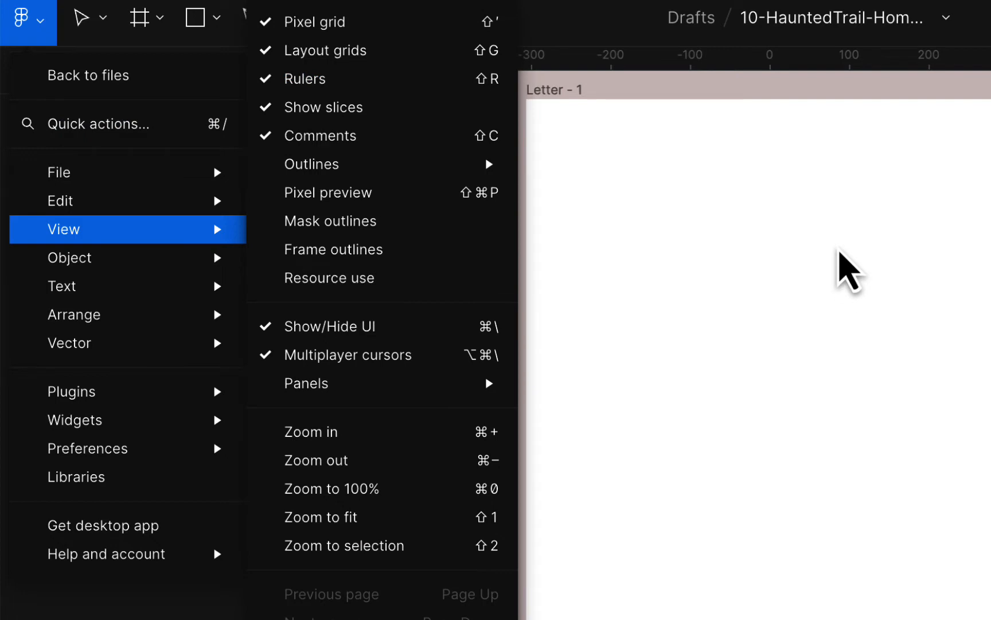
left_click(843, 270)
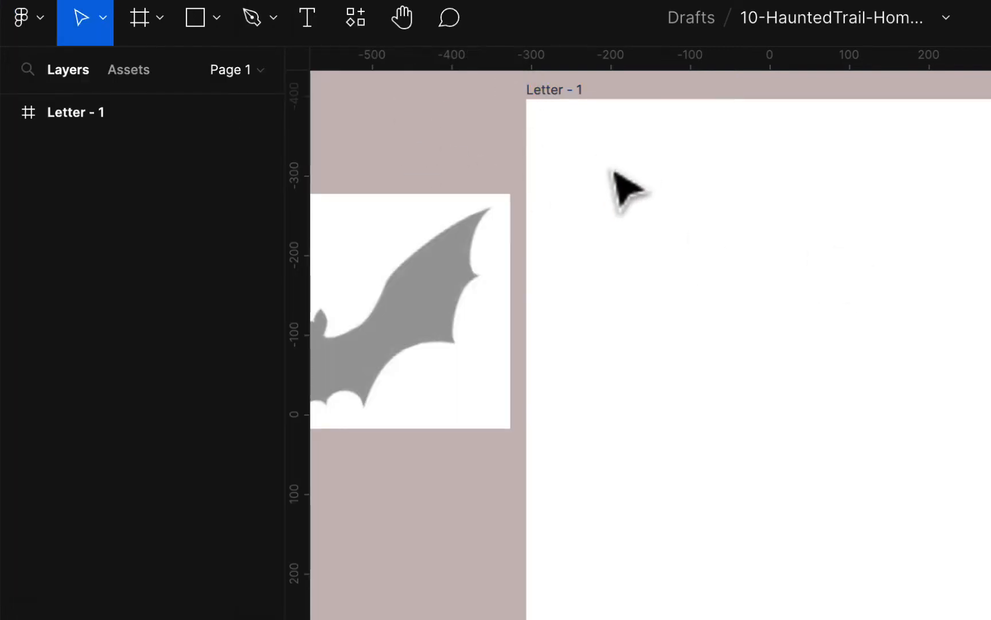
Draw a rectangle about 80 by 76 px near the upper-left corner of the Letter - 1 frame
scroll(617, 172, "up", 3)
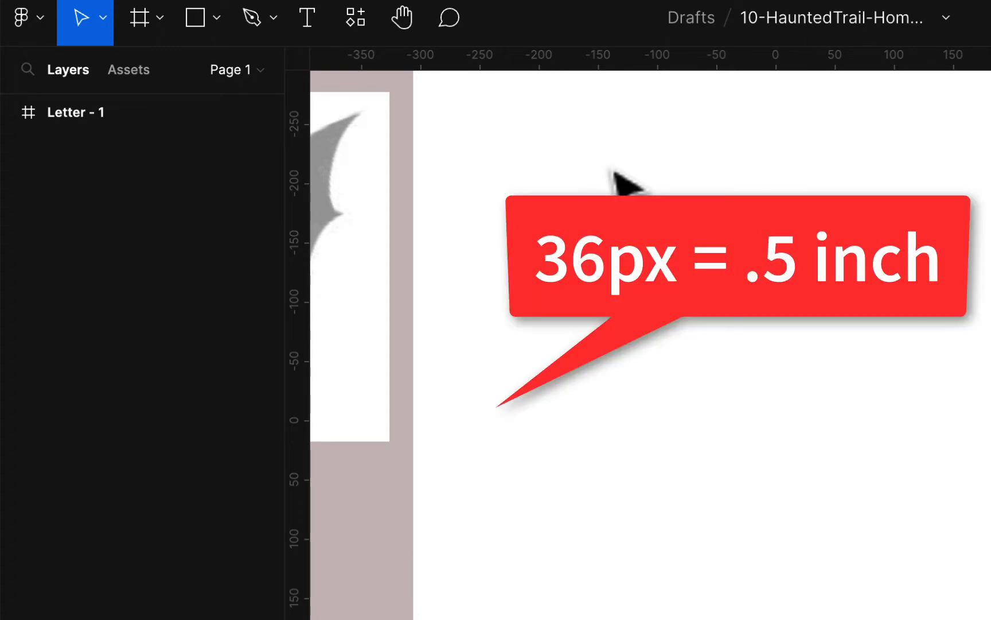
scroll(613, 174, "up", 5)
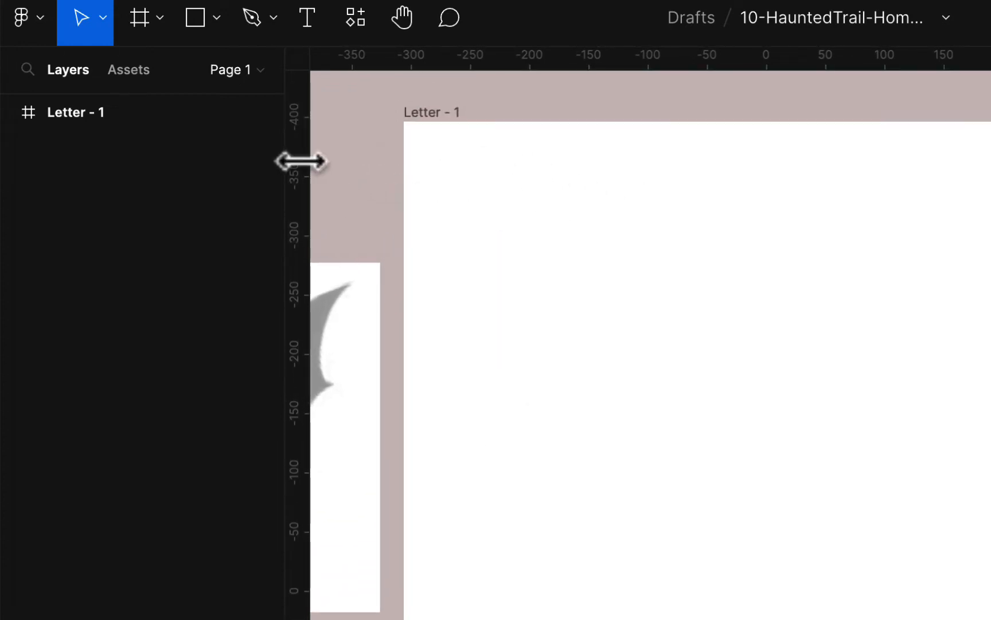
mouse_move(299, 159)
left_mouse_down()
mouse_move(463, 180)
mouse_move(295, 161)
left_mouse_up()
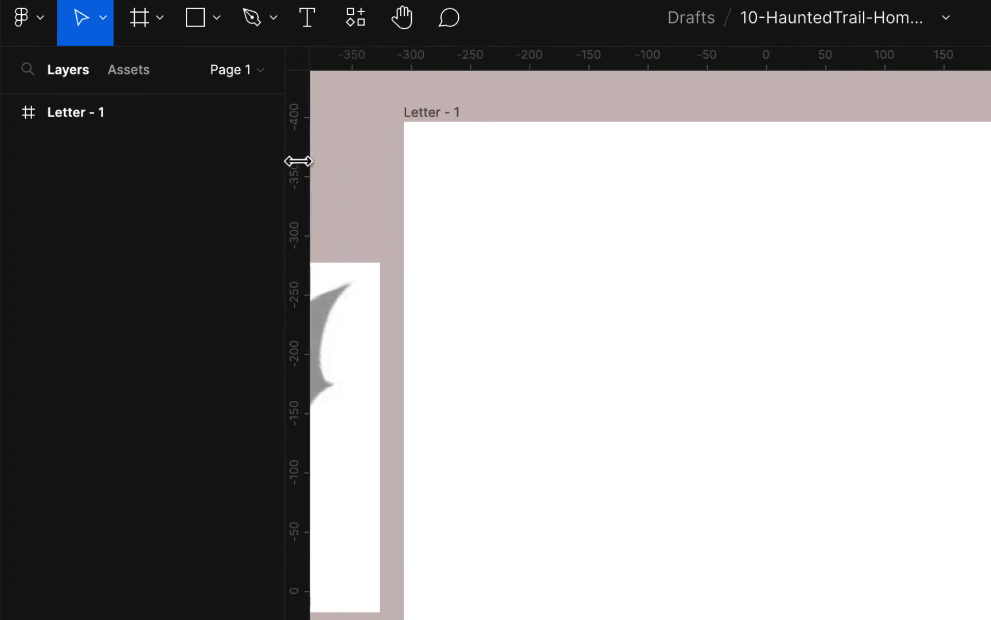
left_click(195, 29)
left_click_drag(523, 201, 617, 286)
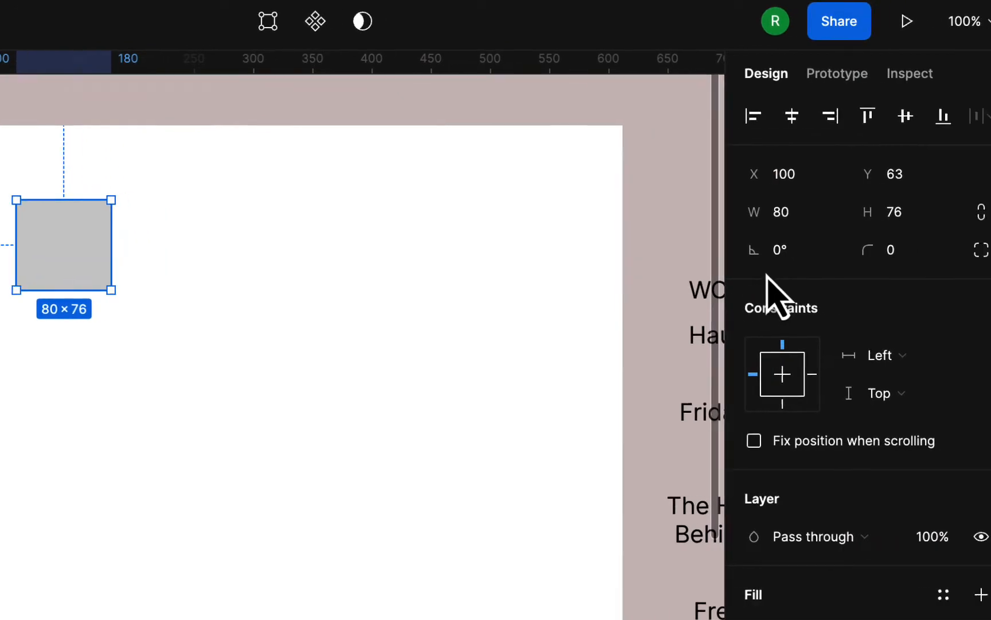
Set the rectangle's width and height to 36 px
left_click(782, 213)
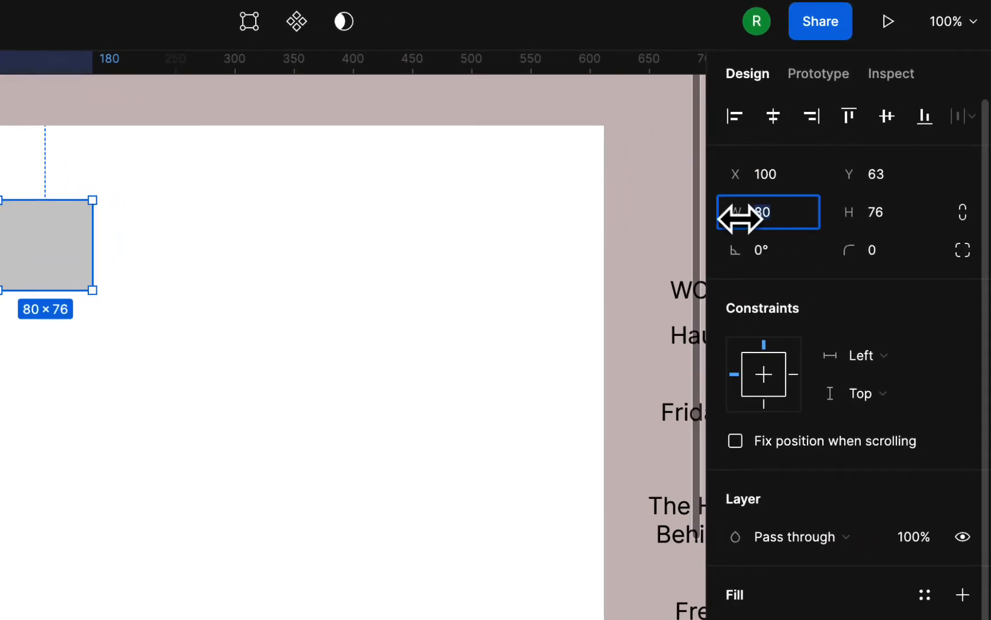
type("36")
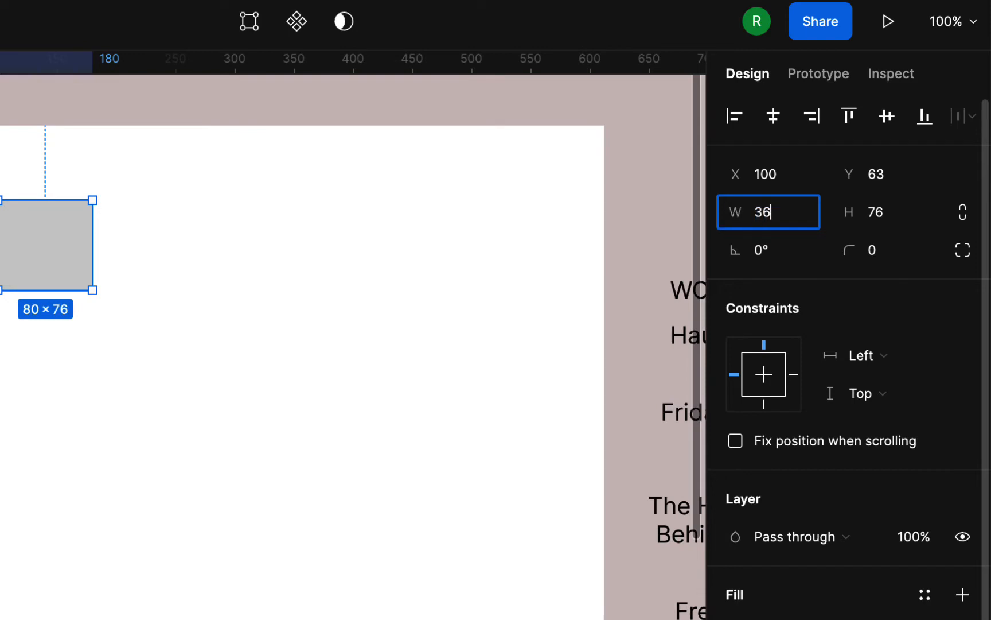
key("Tab")
type("3")
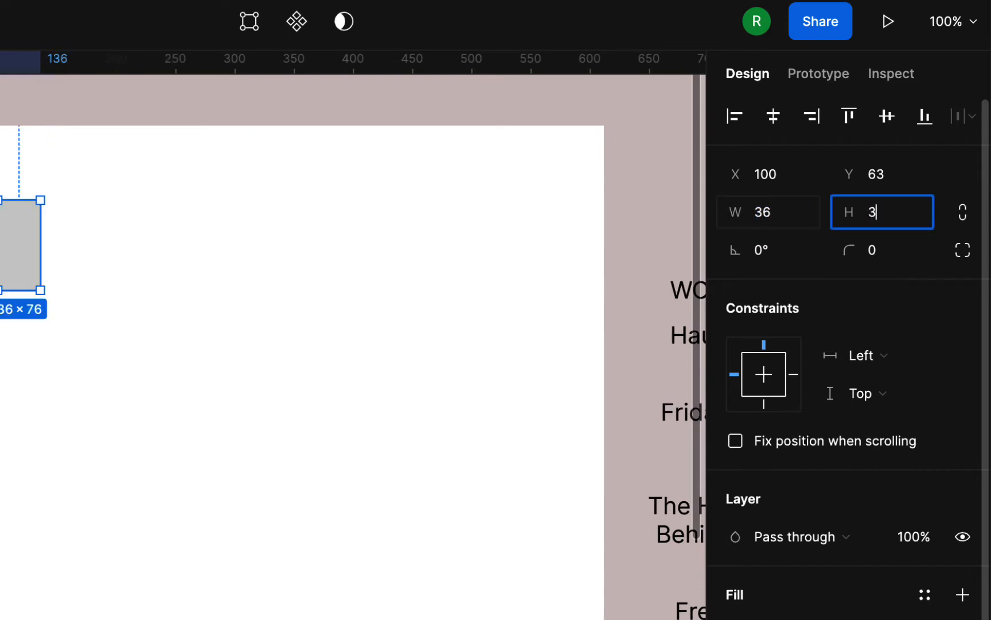
type("6")
key("Return")
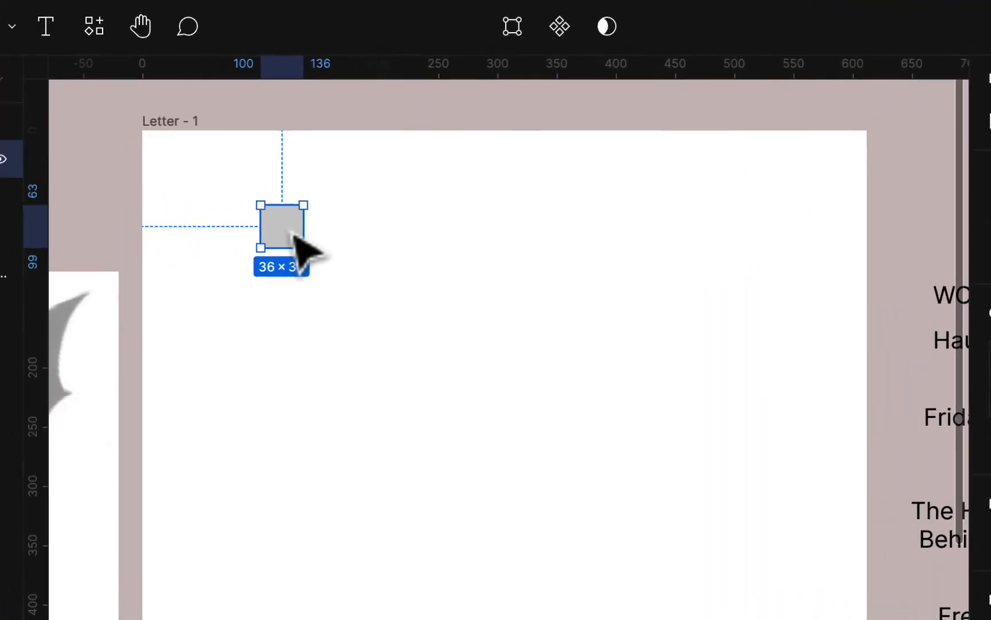
Using the square as a spacer against the frame's left and top edges, add a vertical and a horizontal margin guide 36 px in
left_click_drag(294, 235, 235, 284)
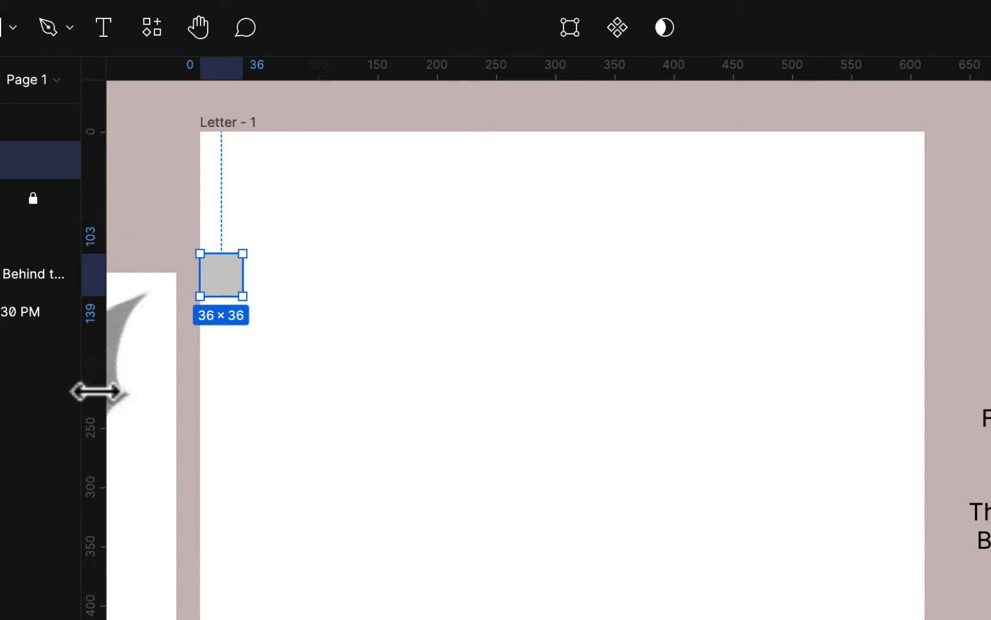
left_click_drag(89, 383, 243, 383)
left_click_drag(223, 286, 552, 165)
left_click_drag(485, 72, 479, 175)
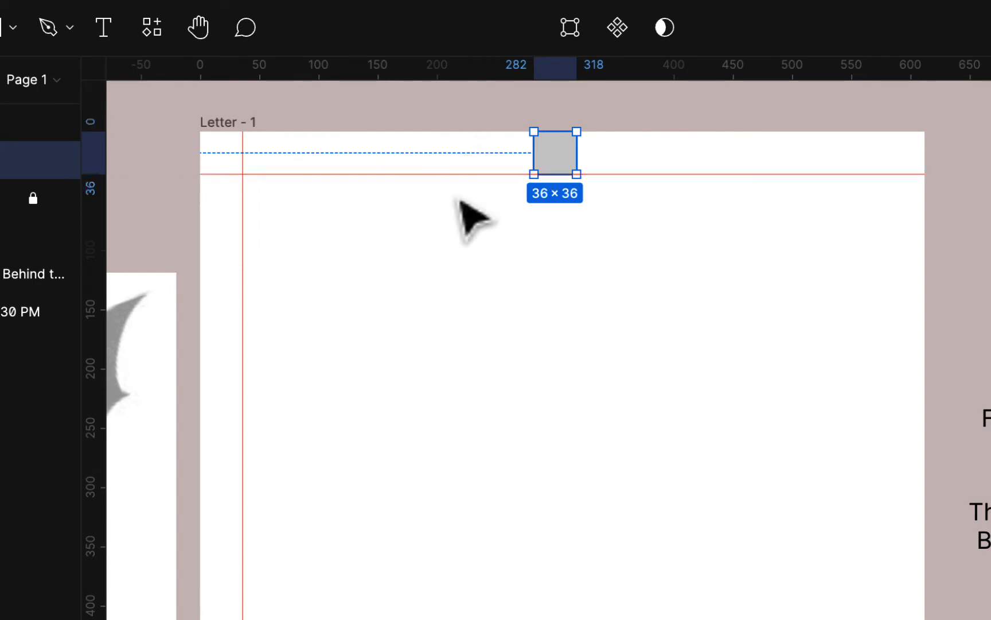
Using the square as a spacer at the frame's right and bottom edges, add a vertical guide at 576 and a horizontal guide at 756
left_click_drag(560, 162, 910, 385)
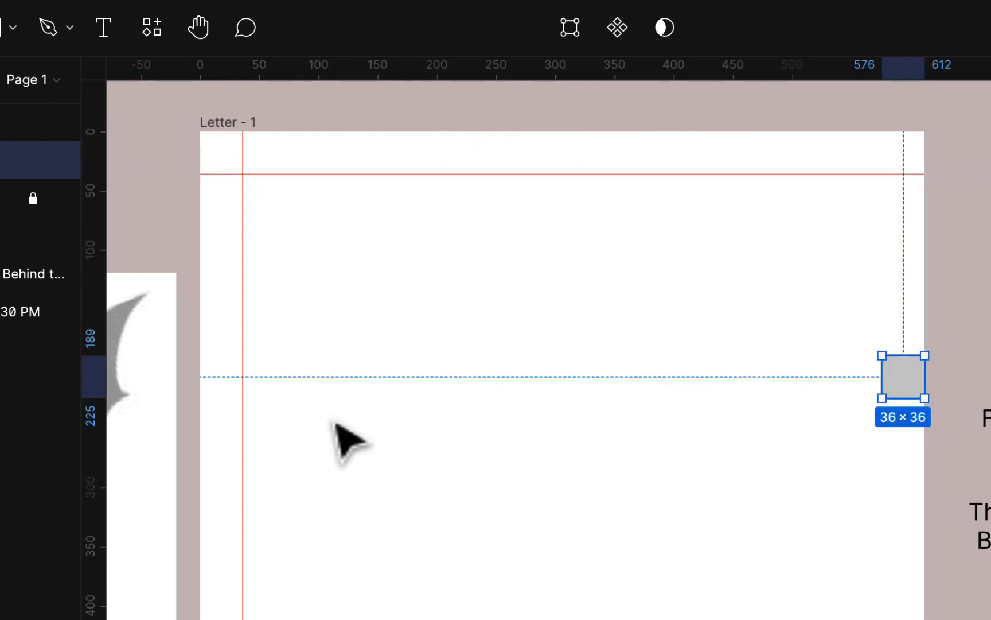
left_click_drag(89, 472, 880, 422)
scroll(743, 451, "down", 10)
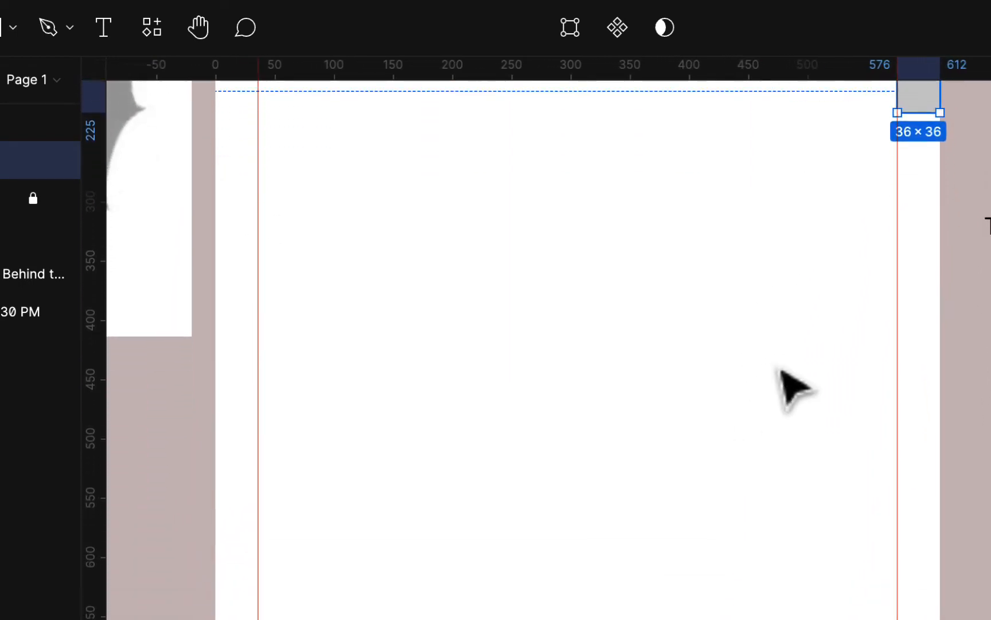
left_click_drag(921, 99, 583, 565)
scroll(585, 568, "down", 4)
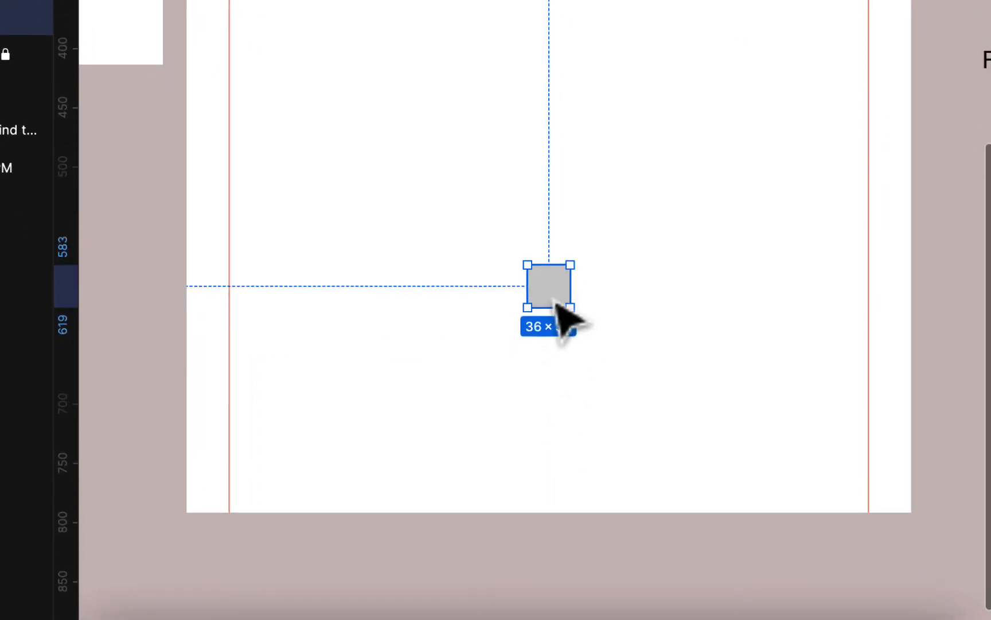
left_click_drag(555, 302, 515, 500)
left_click_drag(578, 49, 571, 590)
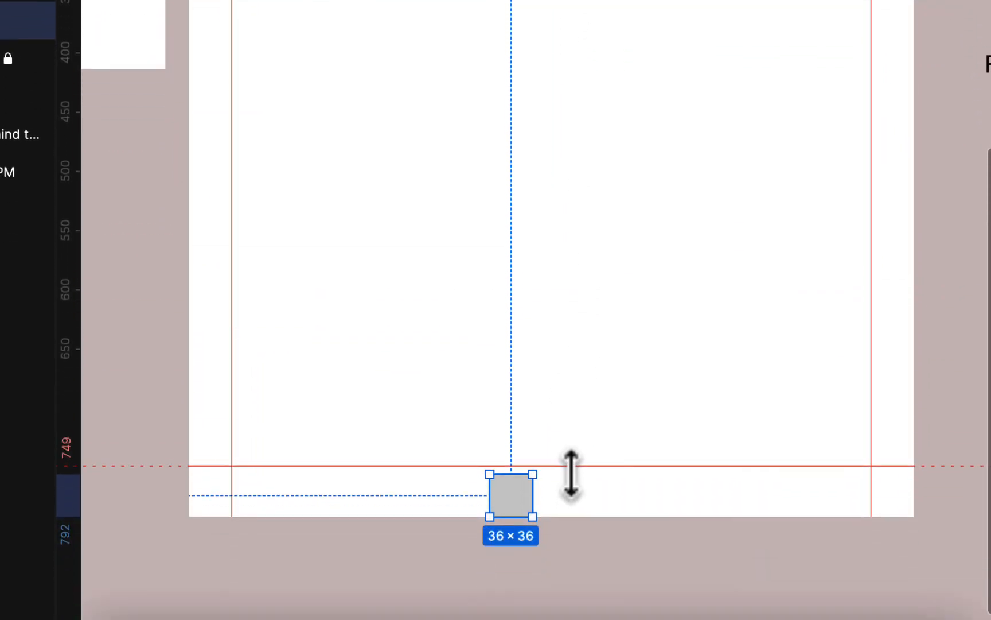
left_click_drag(571, 473, 569, 475)
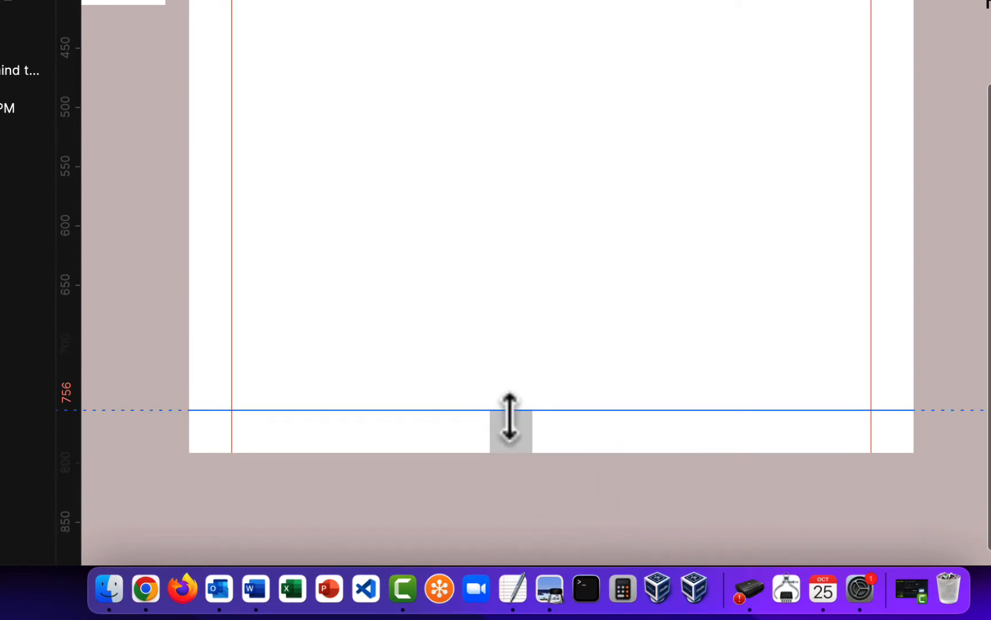
Delete the 36 px spacer square
left_click_drag(522, 441, 520, 519)
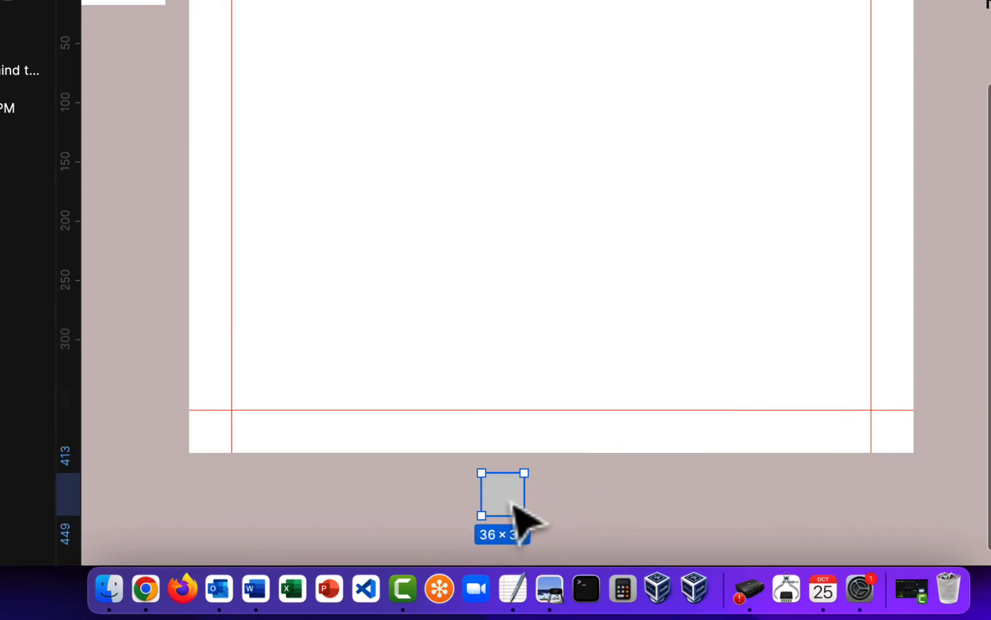
key("Delete")
Draw a 540 by 720 px rectangle that fills the area inside the four margin guides
scroll(529, 405, "up", 10)
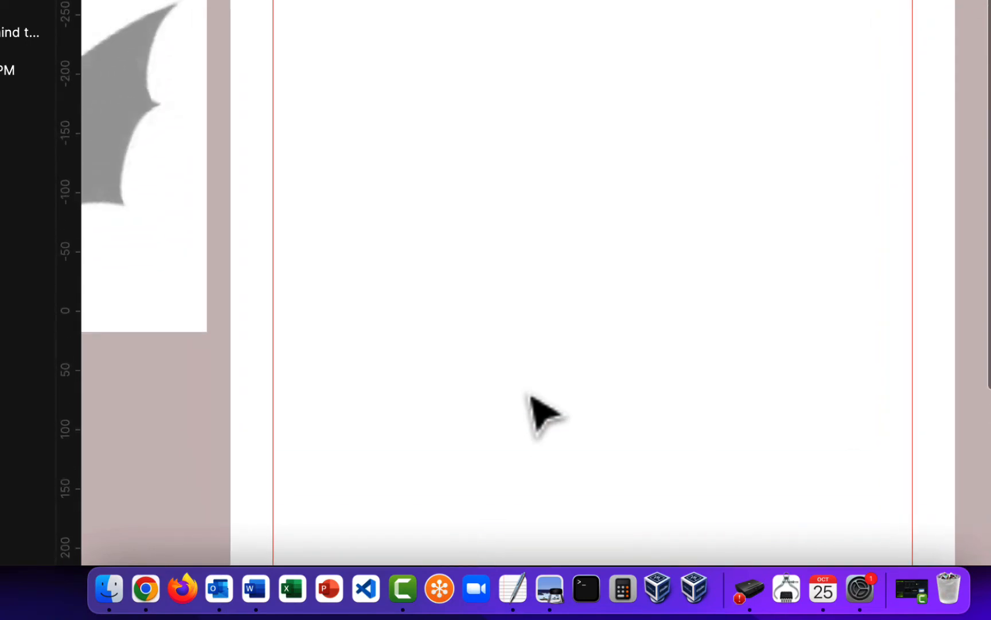
key("super+minus")
scroll(543, 410, "up", 5)
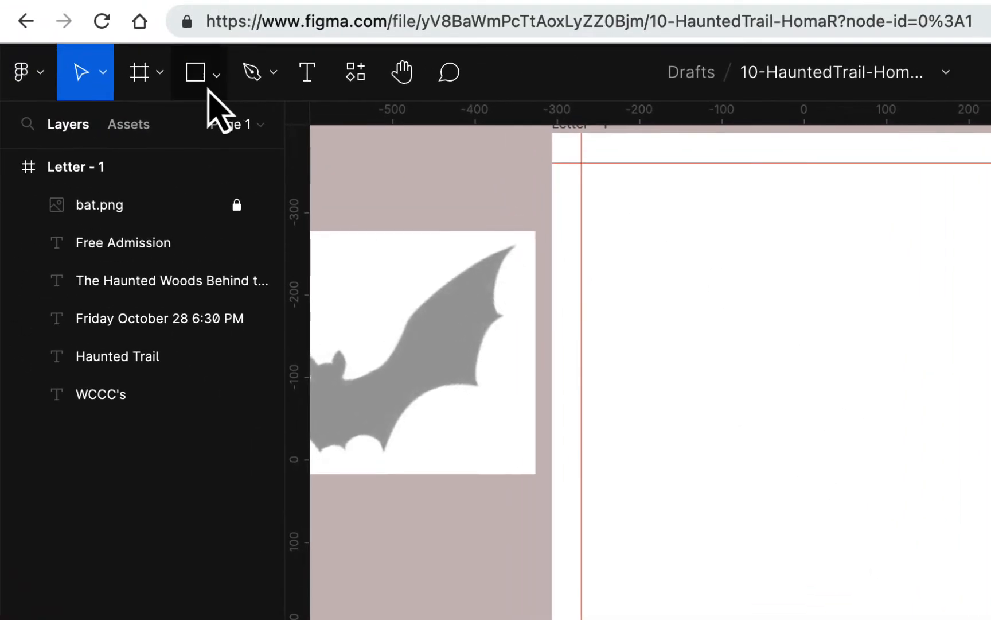
left_click(193, 80)
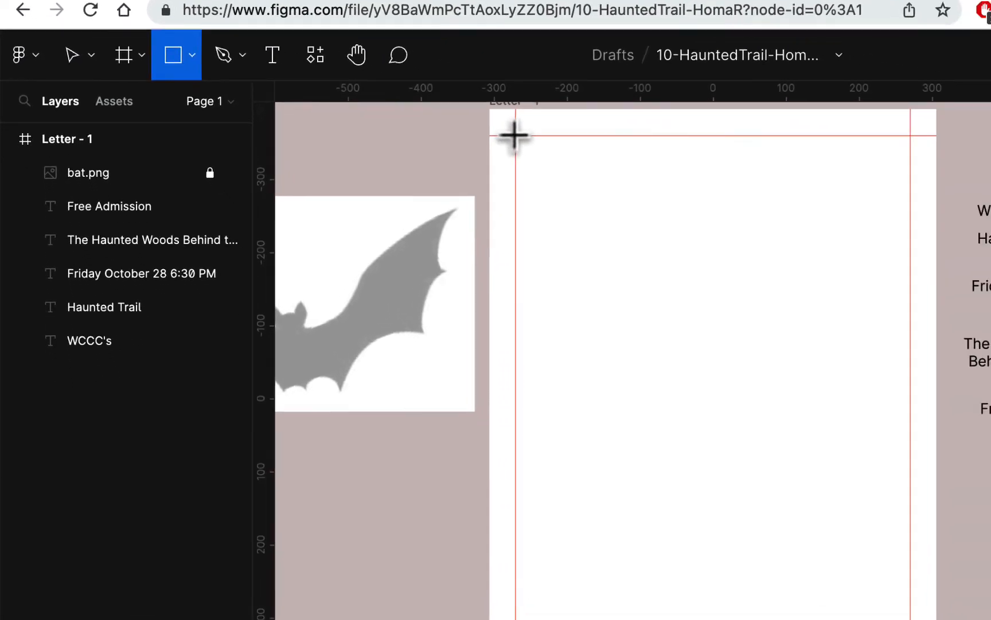
left_click_drag(581, 163, 881, 481)
mouse_move(722, 376)
left_mouse_down()
mouse_move(879, 567)
mouse_move(845, 611)
mouse_move(840, 603)
left_mouse_up()
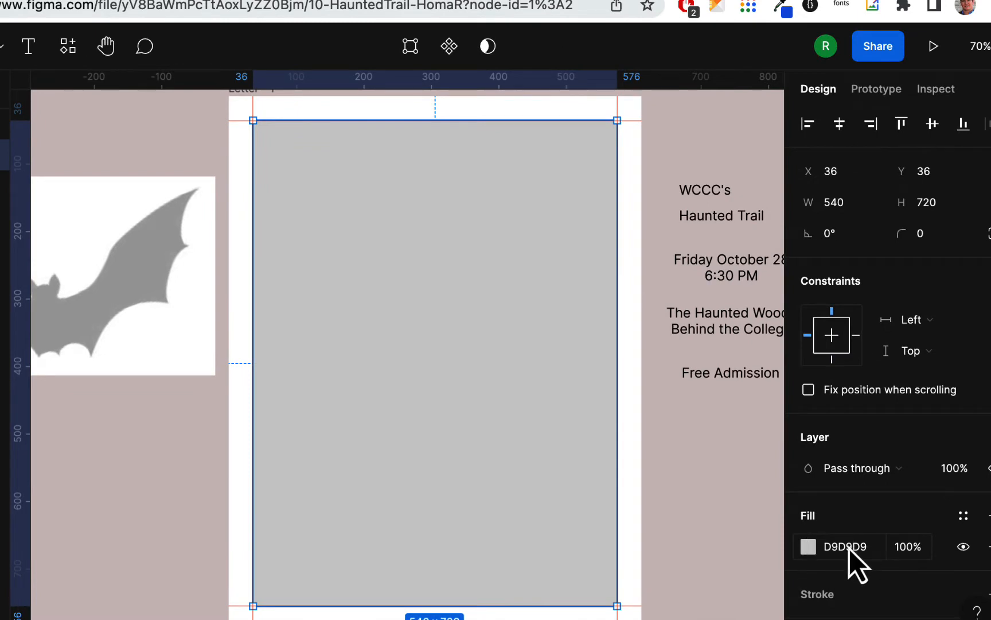
Change the large rectangle's fill from solid to a linear gradient
left_click(810, 547)
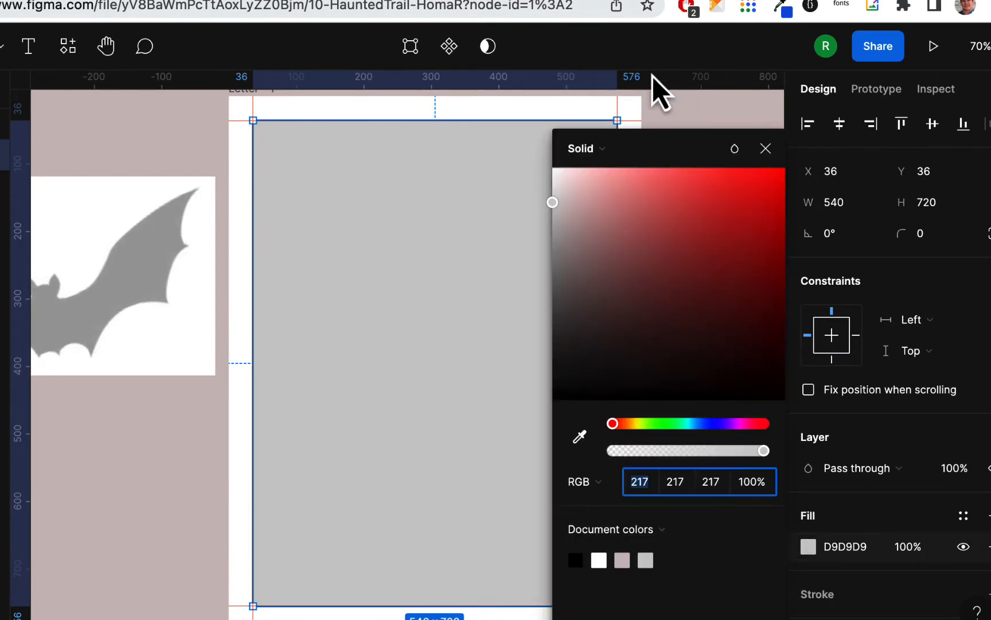
left_click(604, 153)
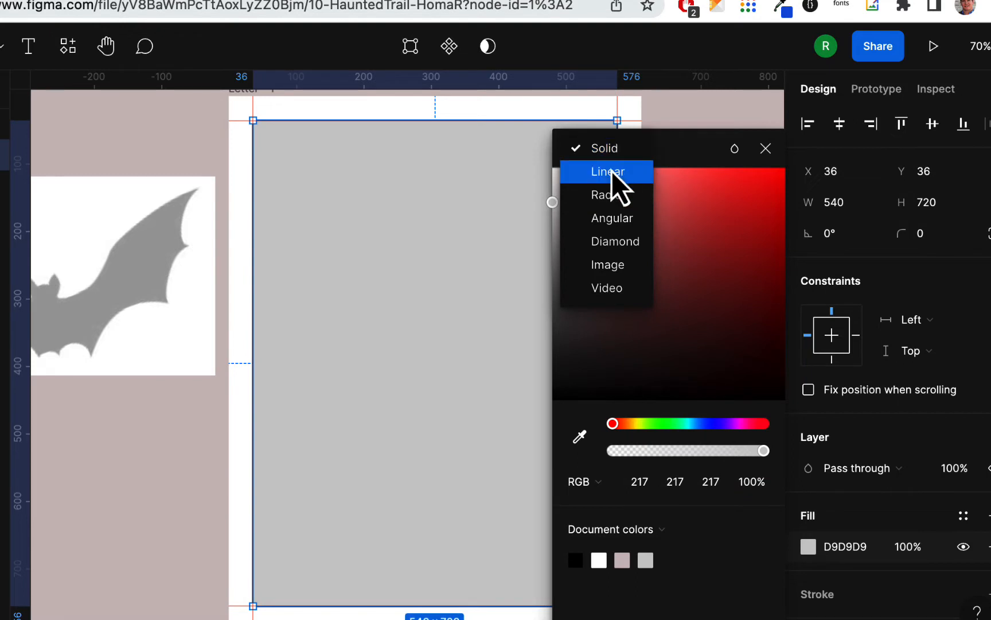
left_click(612, 171)
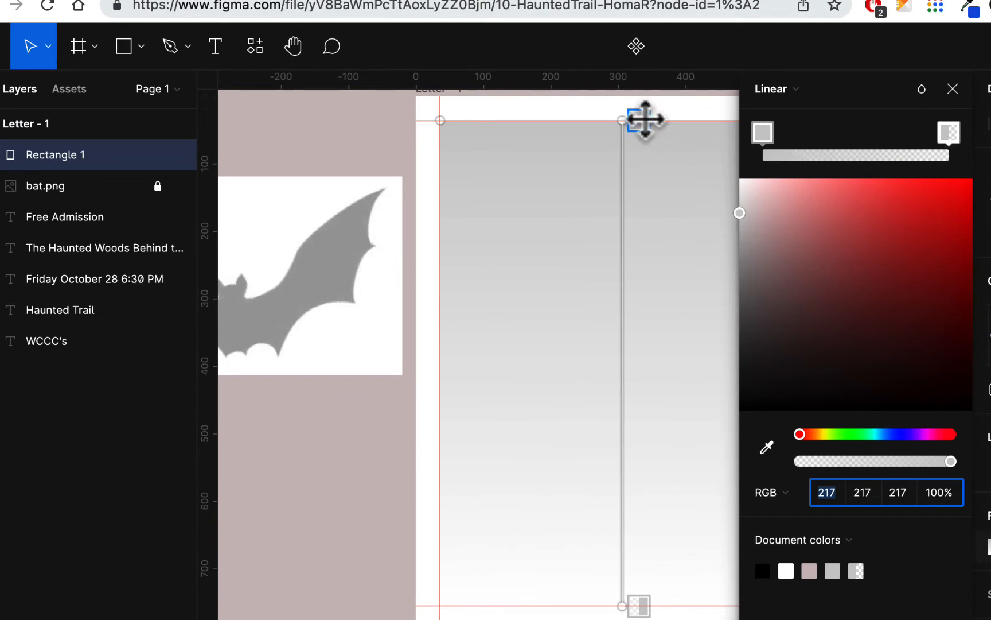
Set the gradient's starting color stop to a vivid purple, RGB 148, 23, 246
left_click(765, 131)
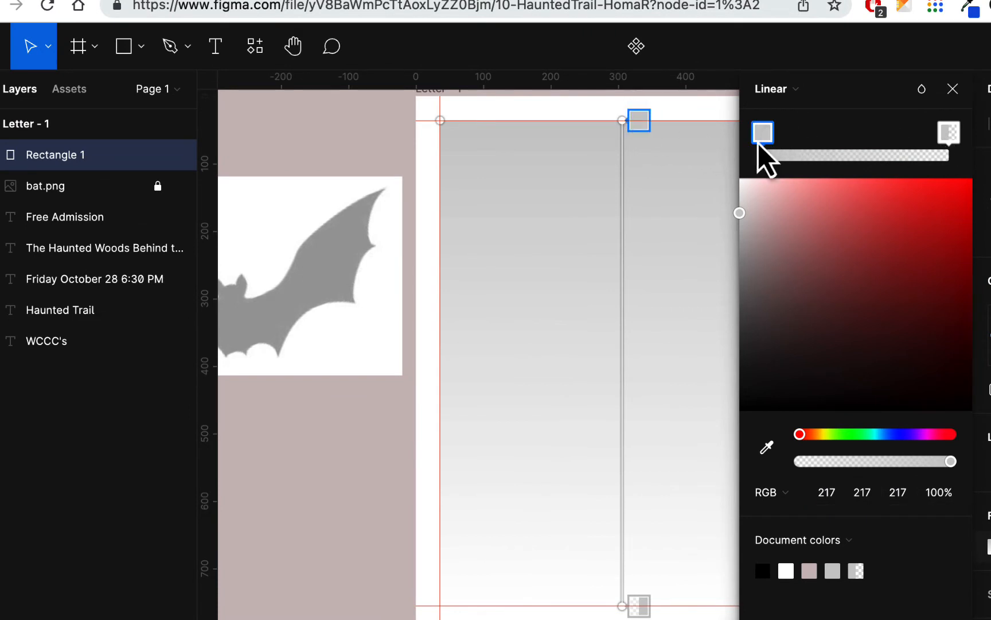
left_click(911, 434)
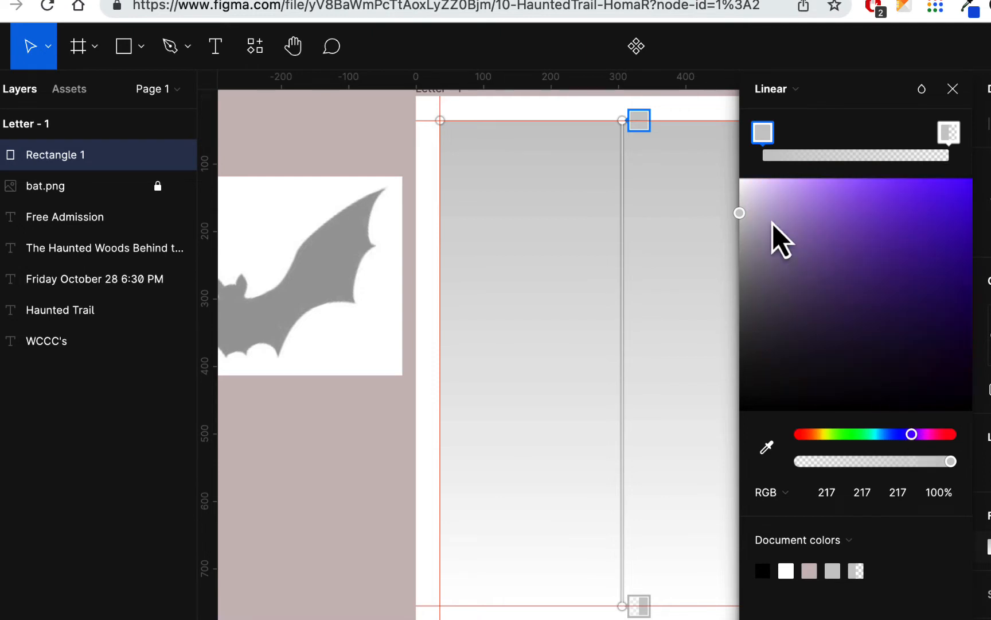
left_click_drag(740, 213, 971, 220)
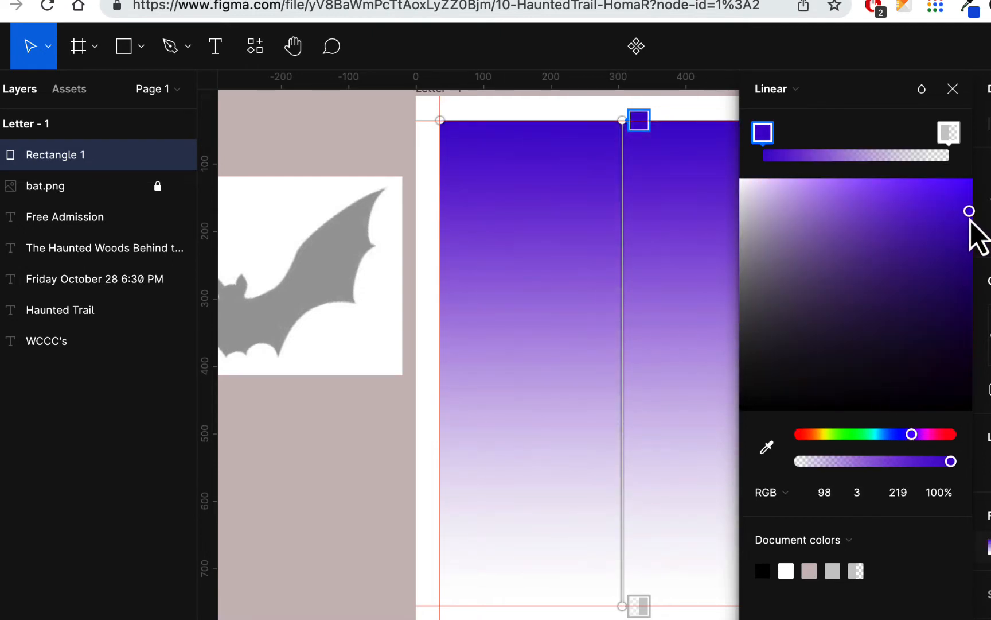
left_click_drag(912, 435, 915, 435)
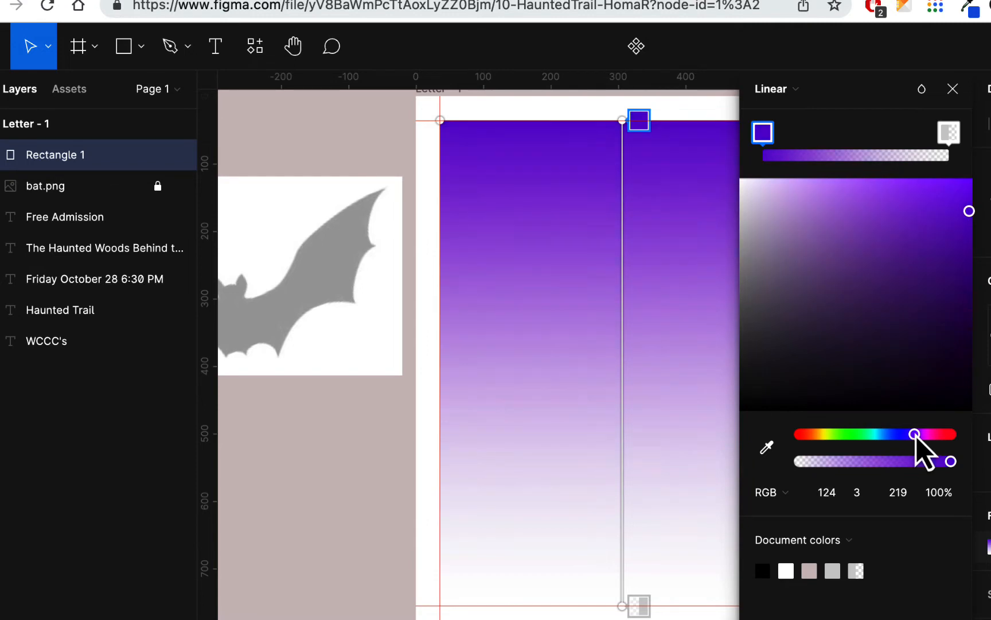
left_click_drag(971, 217, 952, 195)
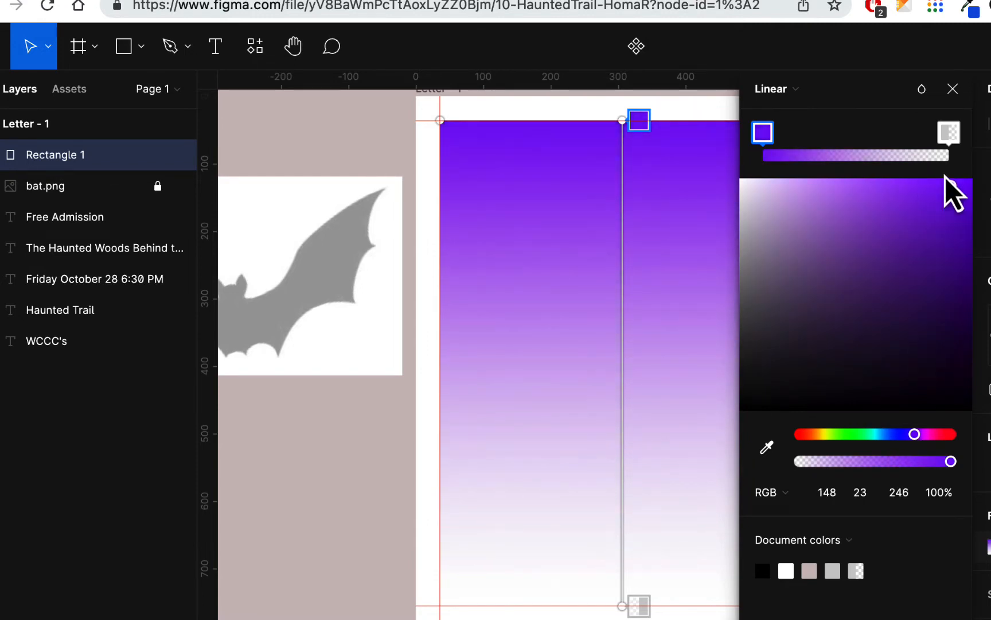
Set the gradient's end stop to dark red, RGB 205, 6, 6, at 100% opacity
left_click(949, 134)
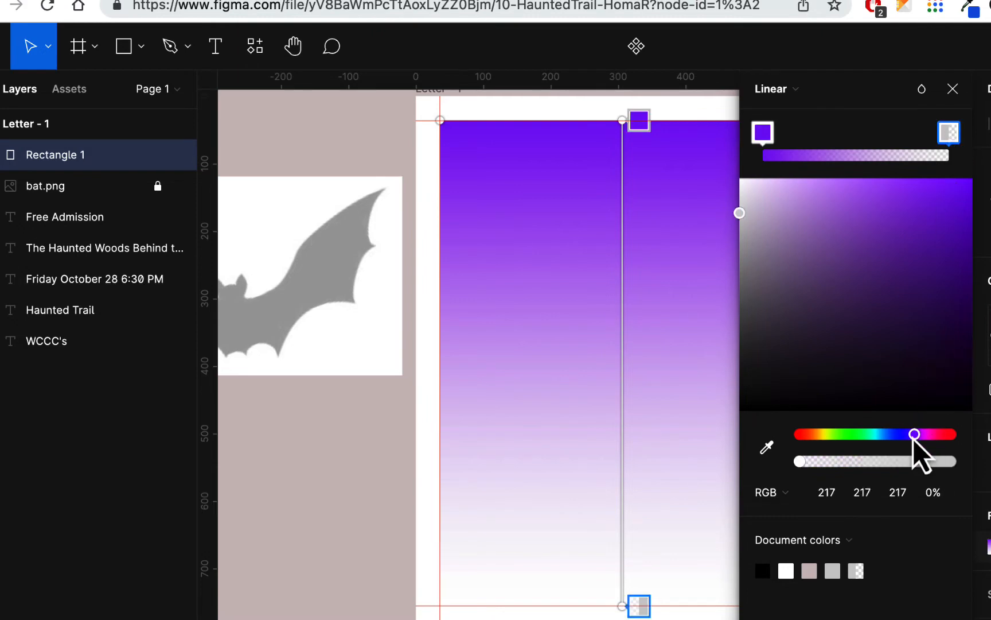
left_click_drag(913, 439, 956, 438)
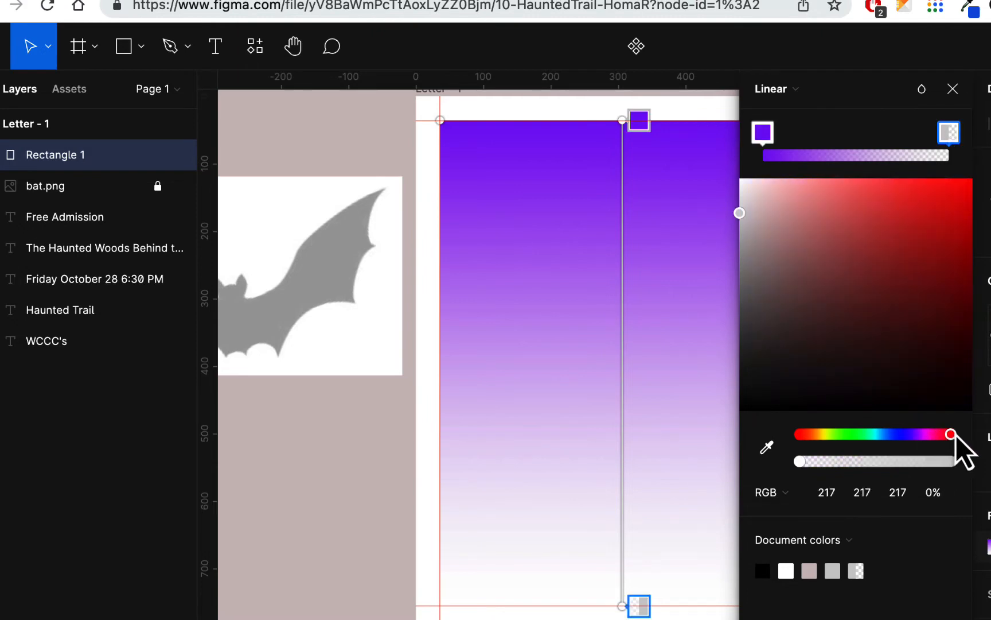
left_click(966, 225)
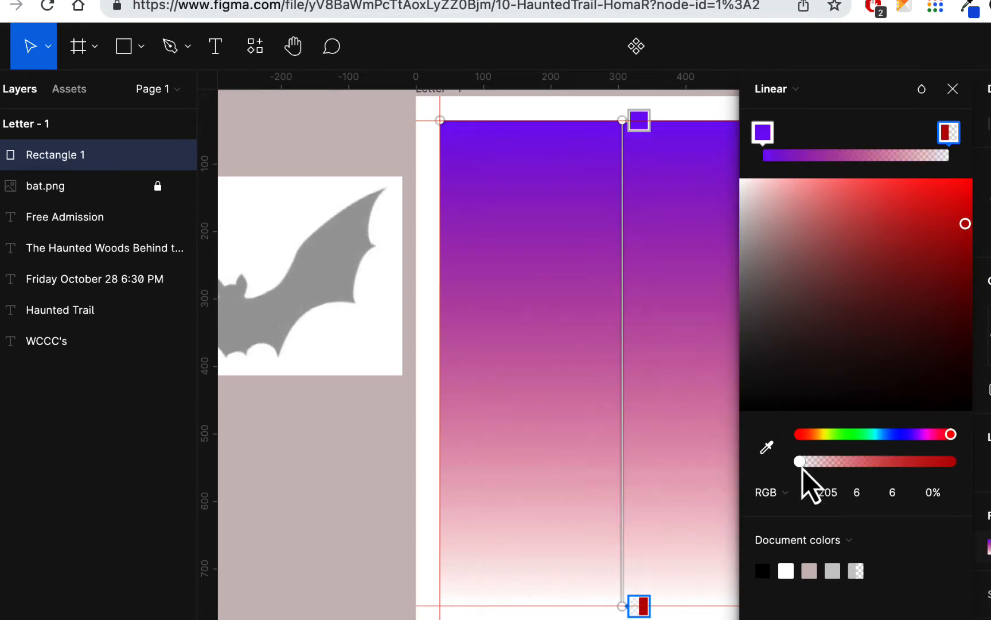
left_click_drag(802, 464, 949, 470)
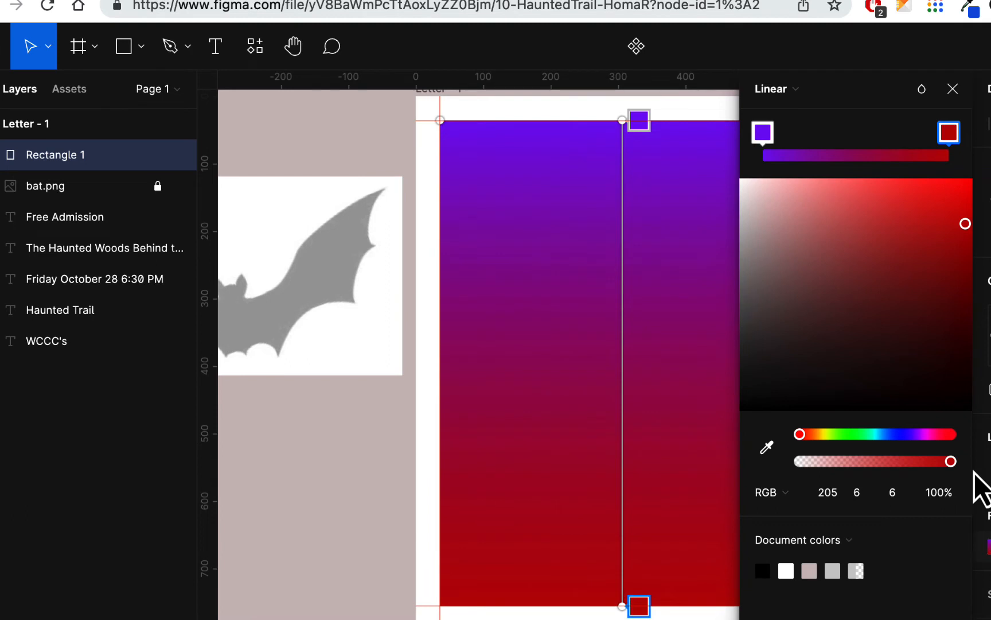
Add a color stop at the middle of the gradient and make it yellow, RGB 251, 236, 103
left_click(857, 152)
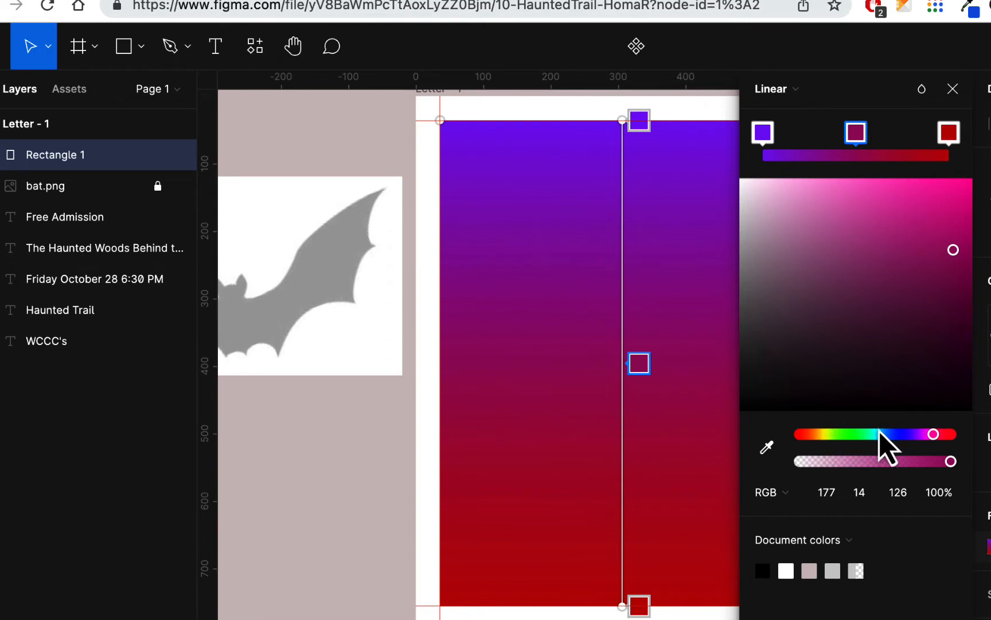
left_click_drag(934, 433, 823, 435)
left_click(824, 434)
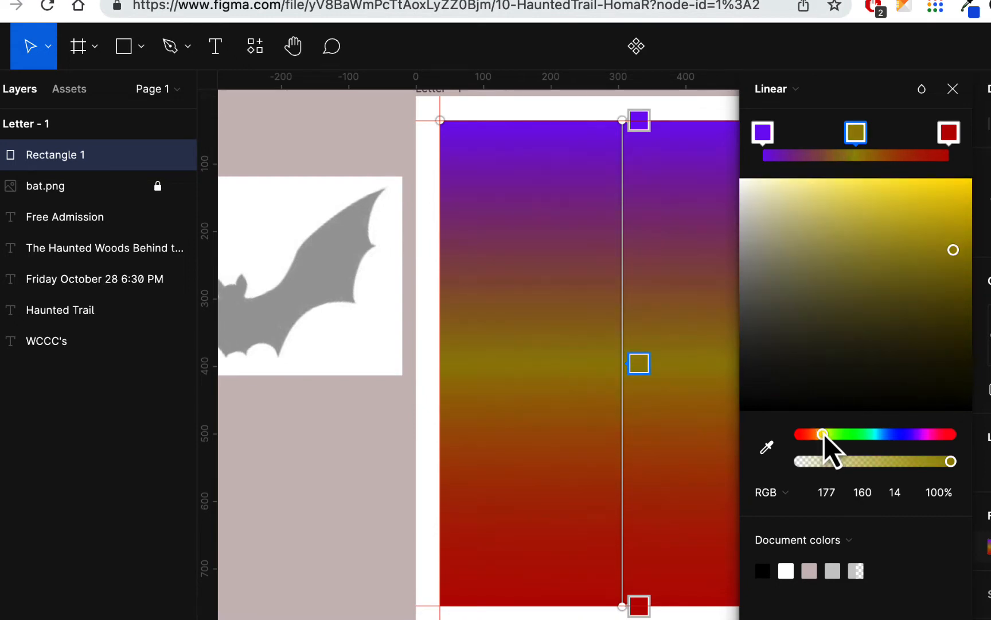
left_click_drag(952, 251, 876, 183)
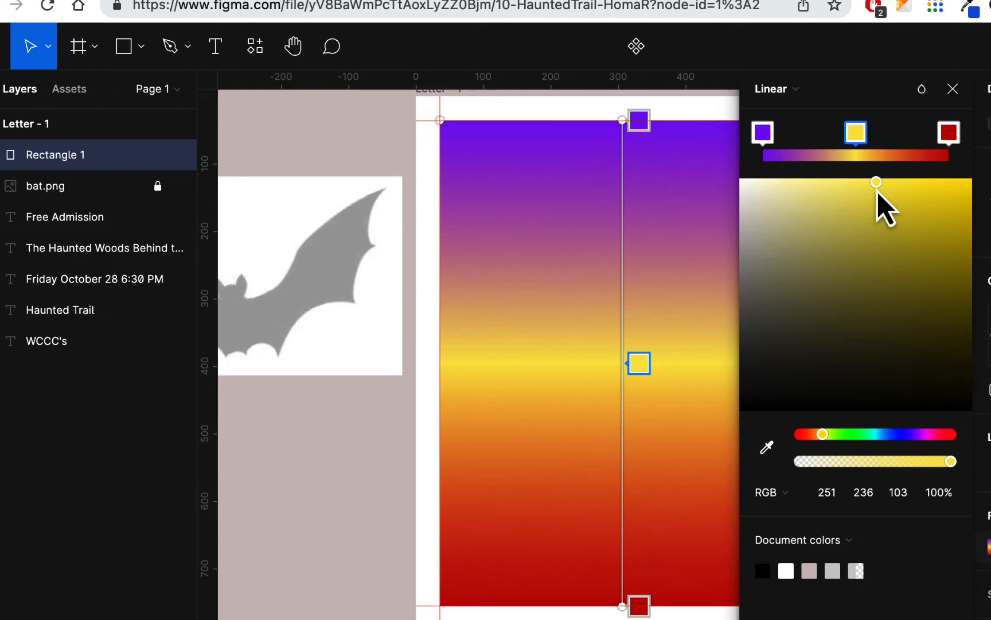
Add a pink stop, RGB 224, 124, 181, between purple and yellow, and an orange stop between yellow and red
left_click(812, 154)
left_click_drag(822, 229, 845, 216)
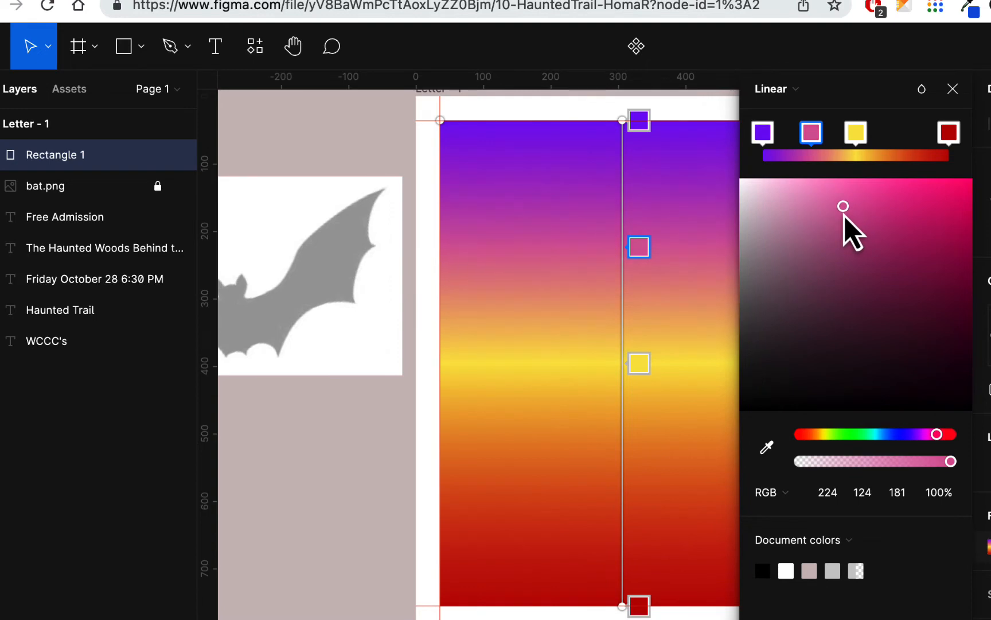
left_click(906, 152)
left_click(917, 195)
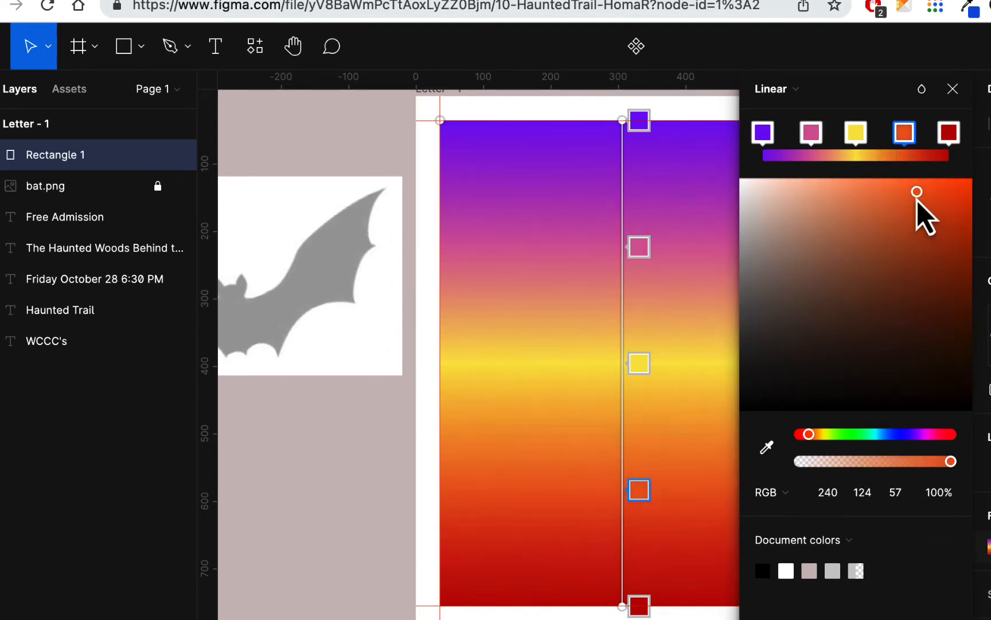
left_click_drag(916, 199, 916, 197)
Widen the yellow band with an extra yellow stop on each side of the middle one, and shift the pink stop toward purple
left_click(873, 140)
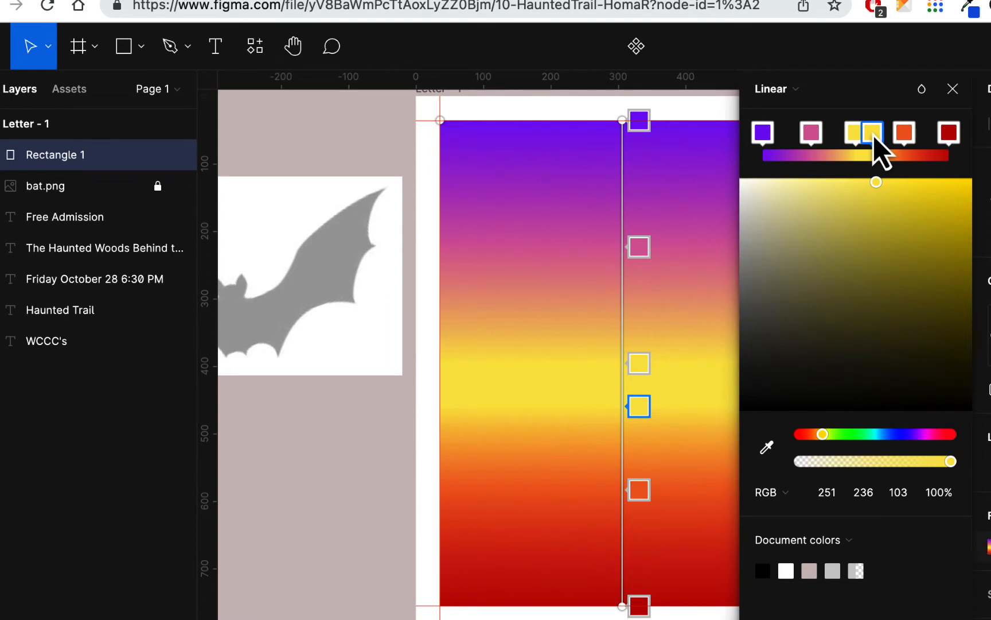
left_click_drag(878, 151, 848, 148)
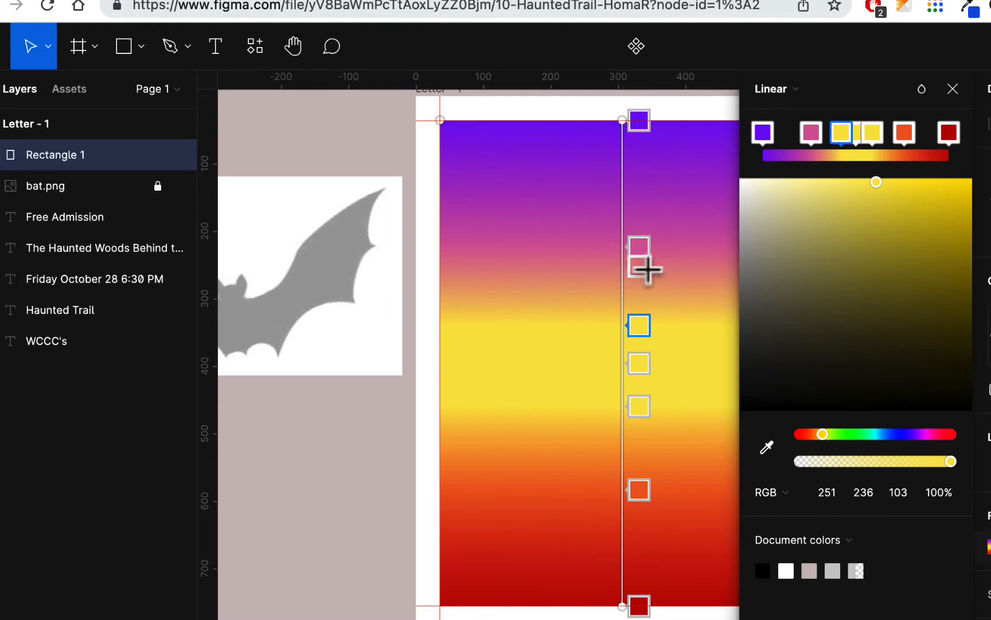
left_click_drag(641, 248, 644, 231)
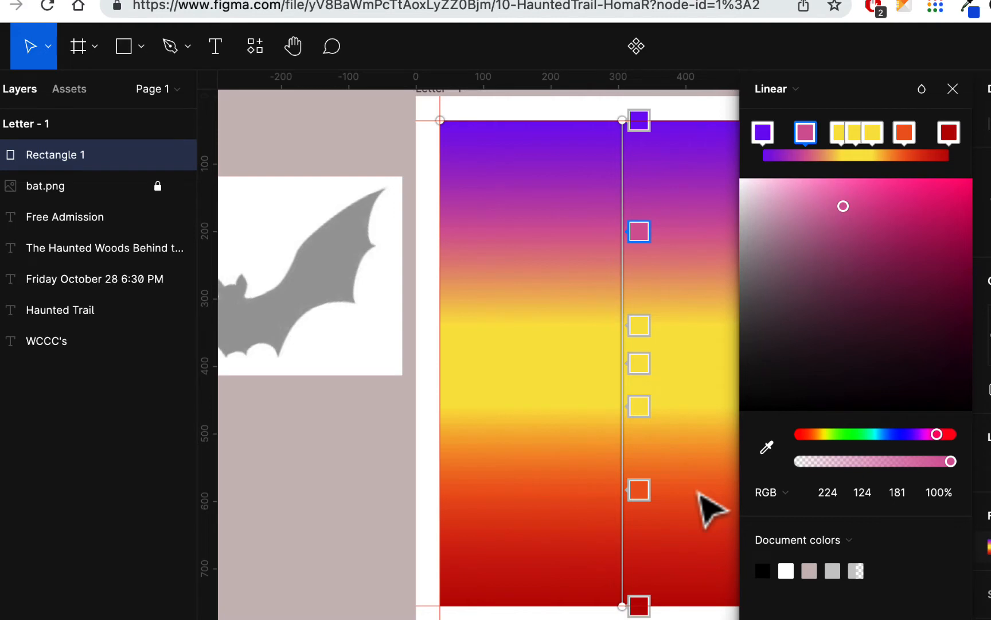
left_click(953, 89)
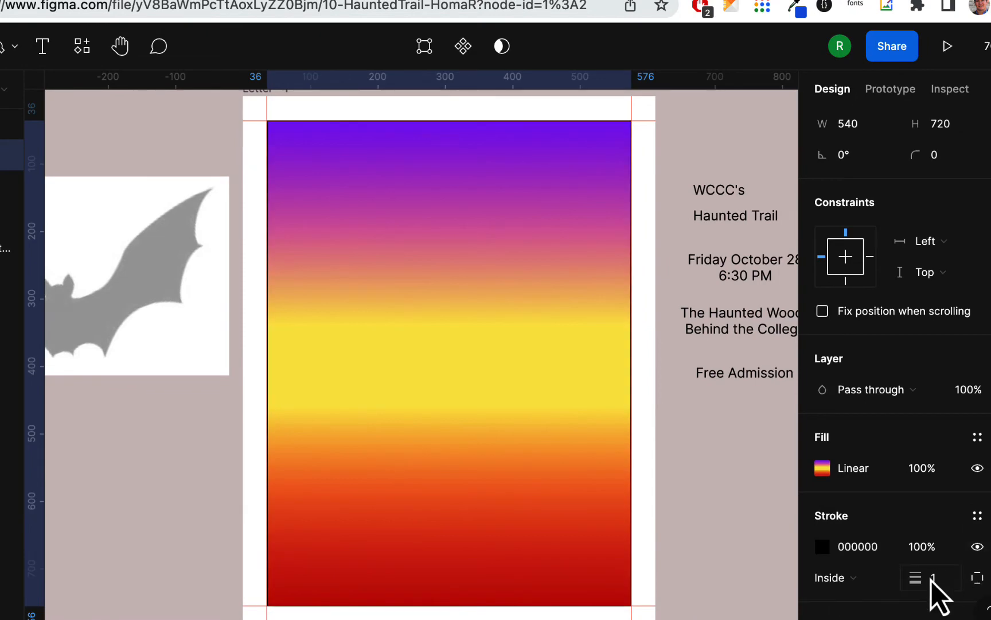
Set the gradient rectangle's inside stroke weight to 4 and lock the rectangle
mouse_move(917, 582)
left_mouse_down()
mouse_move(898, 579)
mouse_move(924, 576)
left_mouse_up()
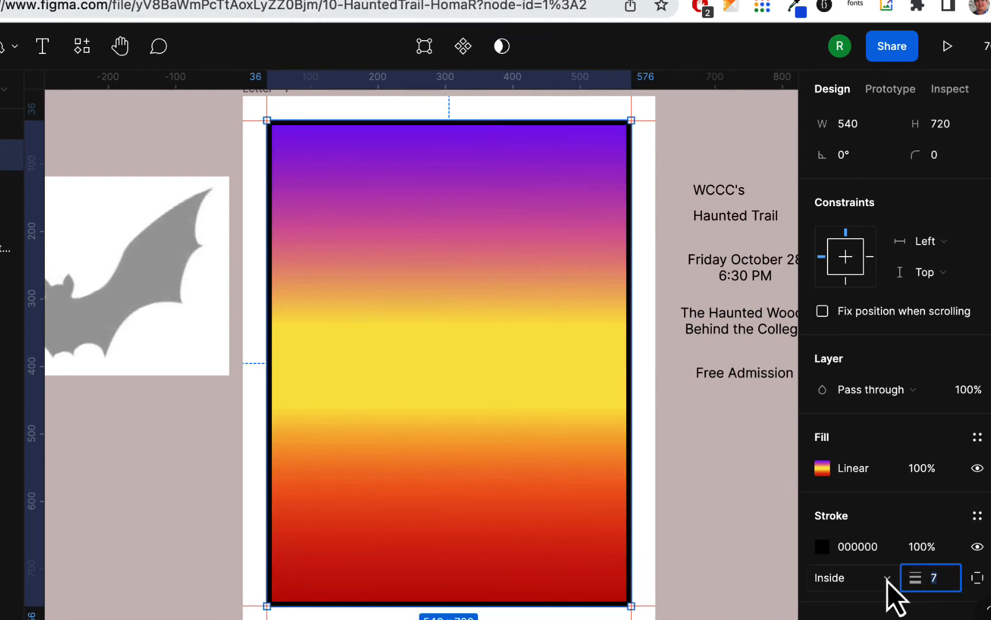
key("Return")
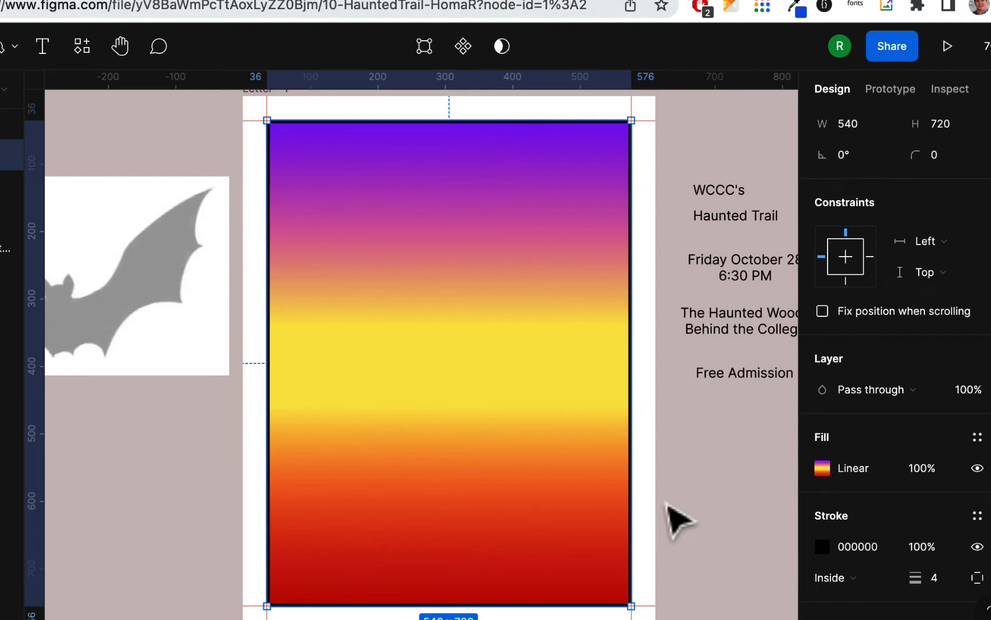
left_click(699, 164)
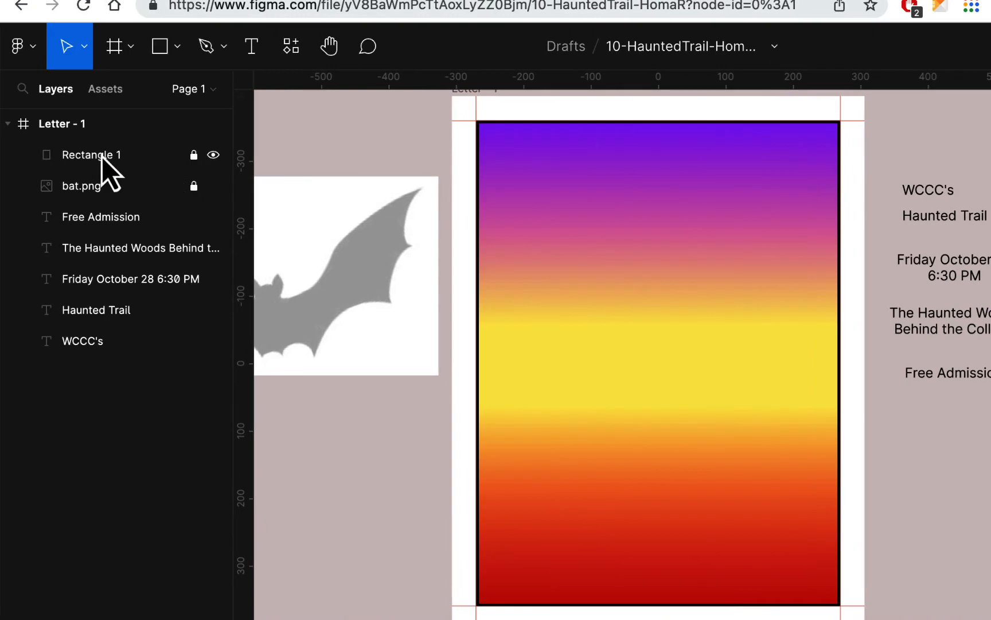
Rename the Rectangle 1 layer as "gradient BG" and deselect it
left_click(101, 157)
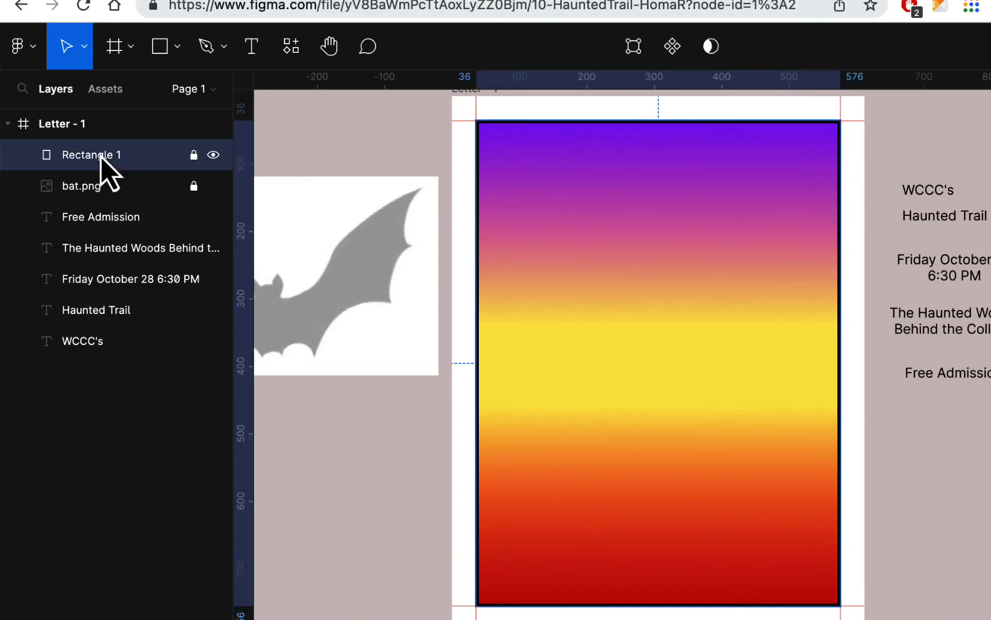
double_click(101, 156)
type("gradient BG")
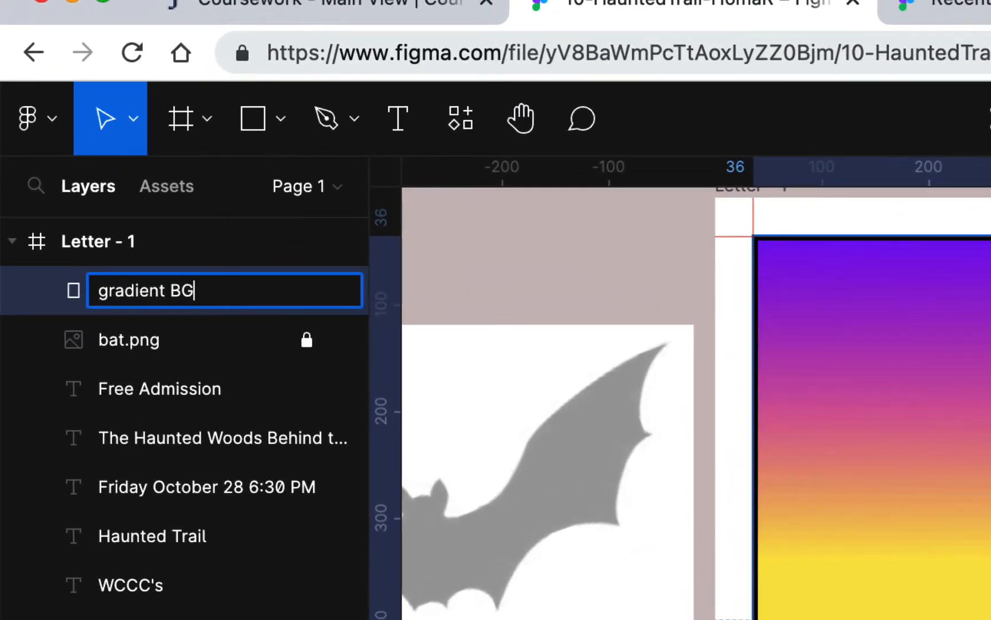
key("Return")
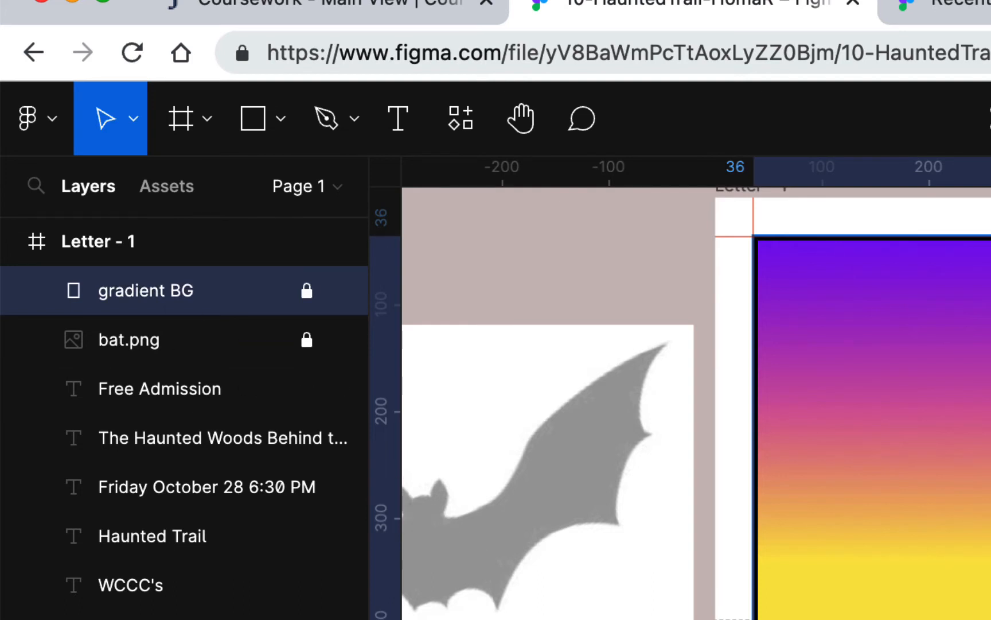
key("Escape")
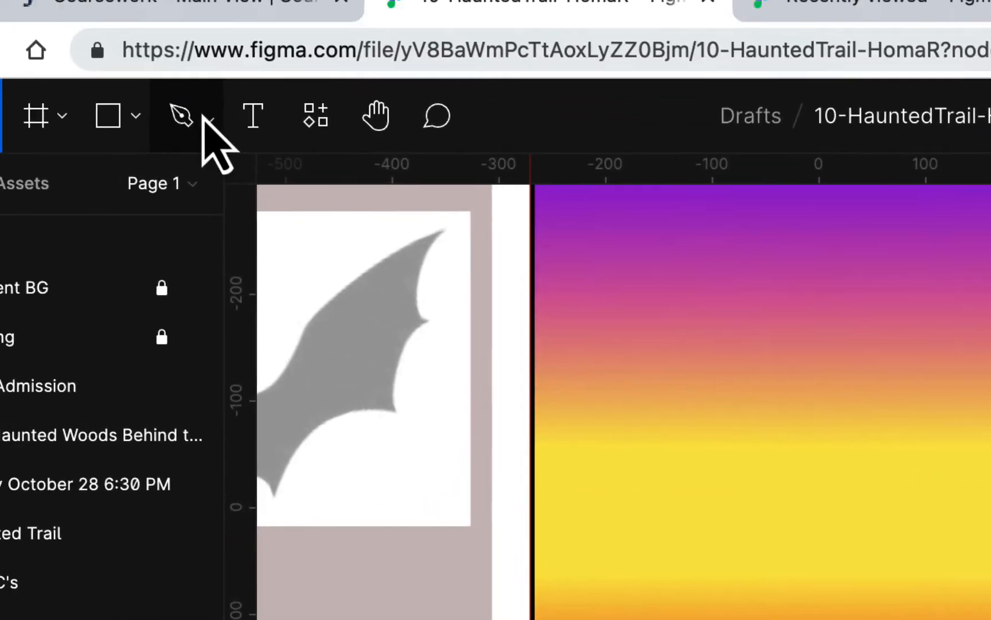
With the Pencil tool, draw a closed hilly ground shape about 594 by 220 px across the lower part of the flyer, past the rectangle's edges
left_click(219, 131)
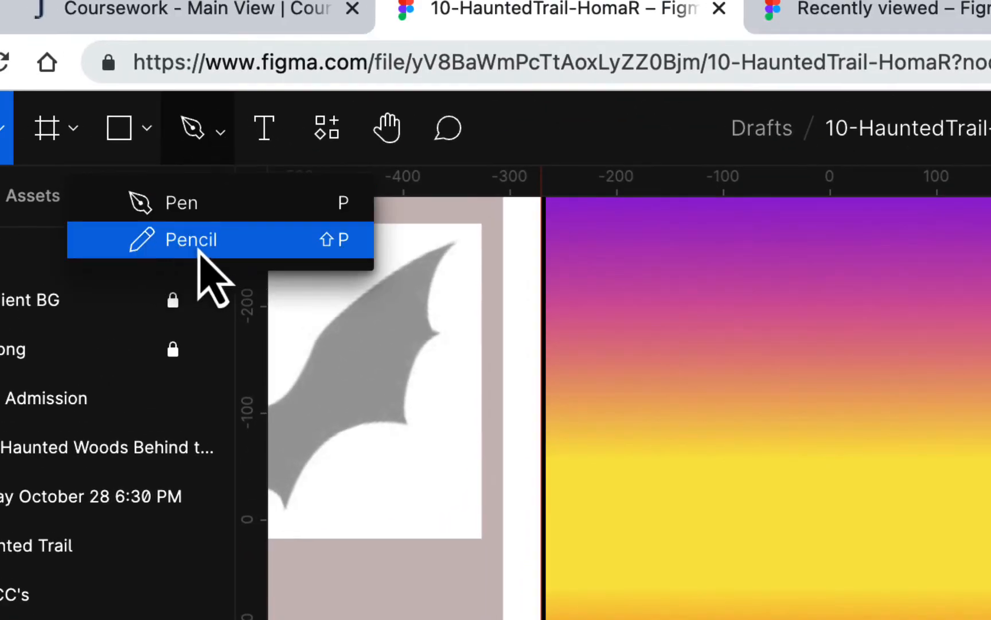
key("Escape")
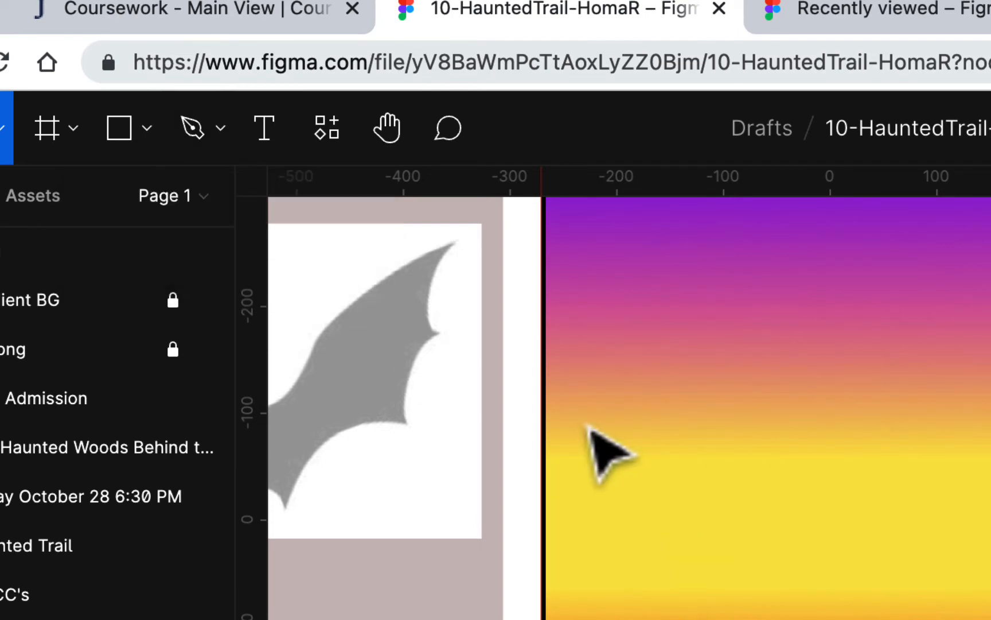
left_click(221, 130)
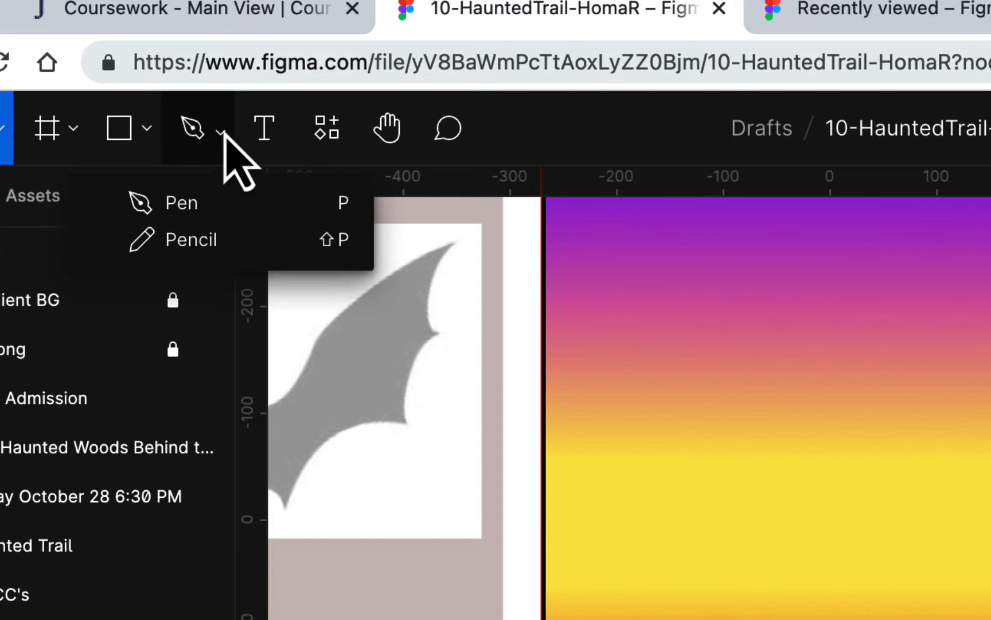
left_click(207, 246)
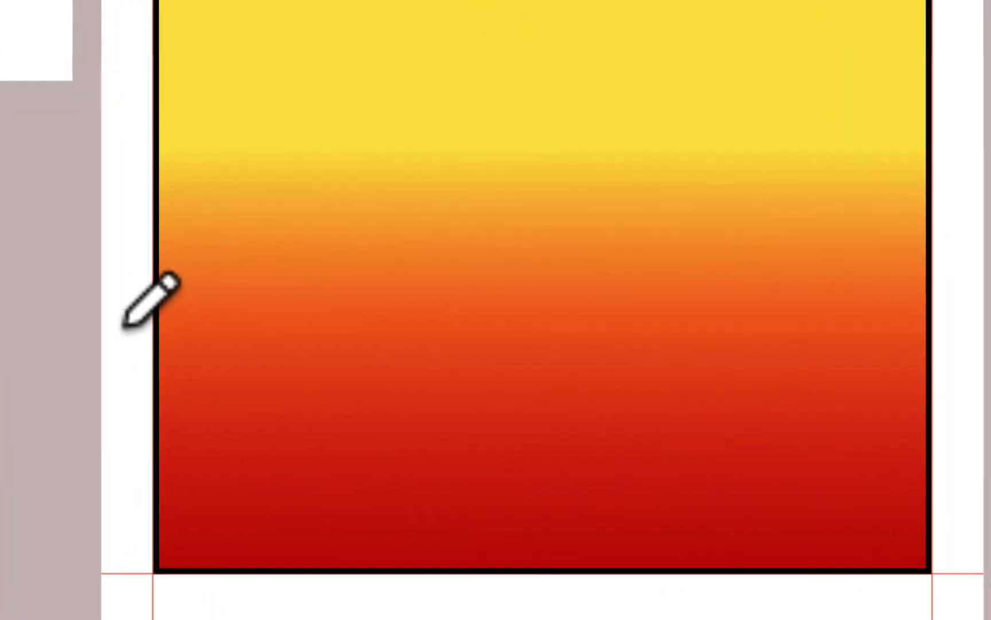
mouse_move(96, 299)
left_mouse_down()
mouse_move(190, 299)
mouse_move(259, 349)
mouse_move(443, 423)
mouse_move(641, 418)
mouse_move(923, 327)
mouse_move(915, 479)
mouse_move(942, 553)
mouse_move(929, 585)
mouse_move(711, 608)
mouse_move(448, 584)
mouse_move(351, 592)
mouse_move(148, 568)
mouse_move(89, 579)
mouse_move(96, 299)
left_mouse_up()
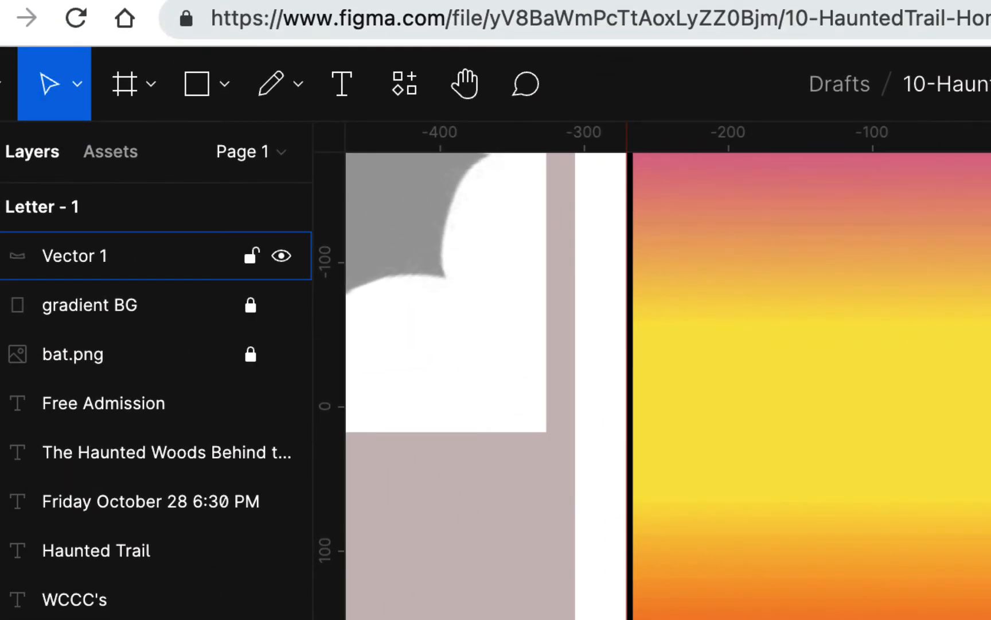
Give the freehand ground shape a solid green fill, RGB 150, 204, 107
left_click(294, 432)
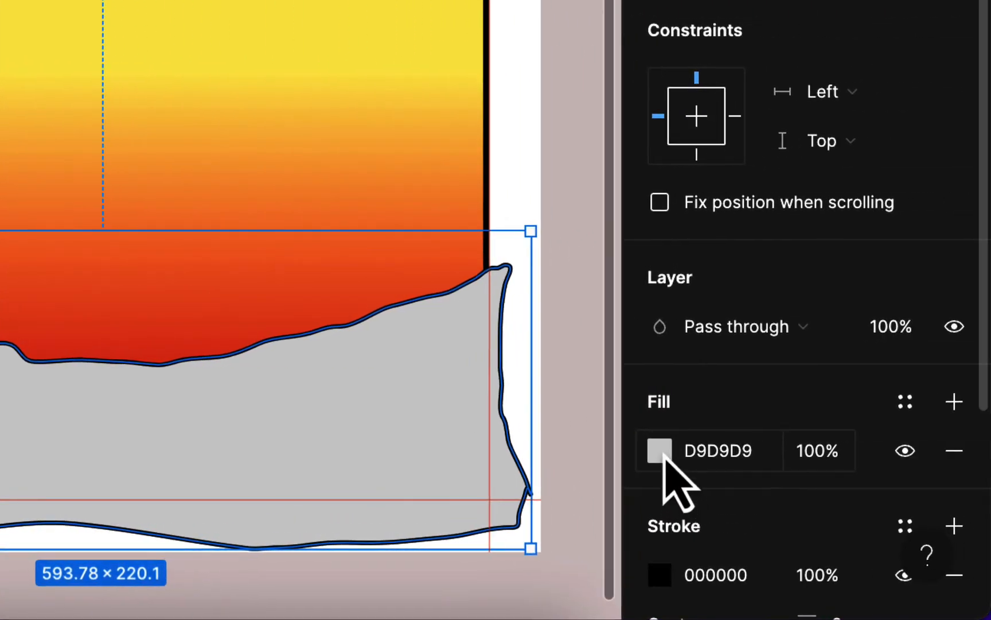
left_click(661, 451)
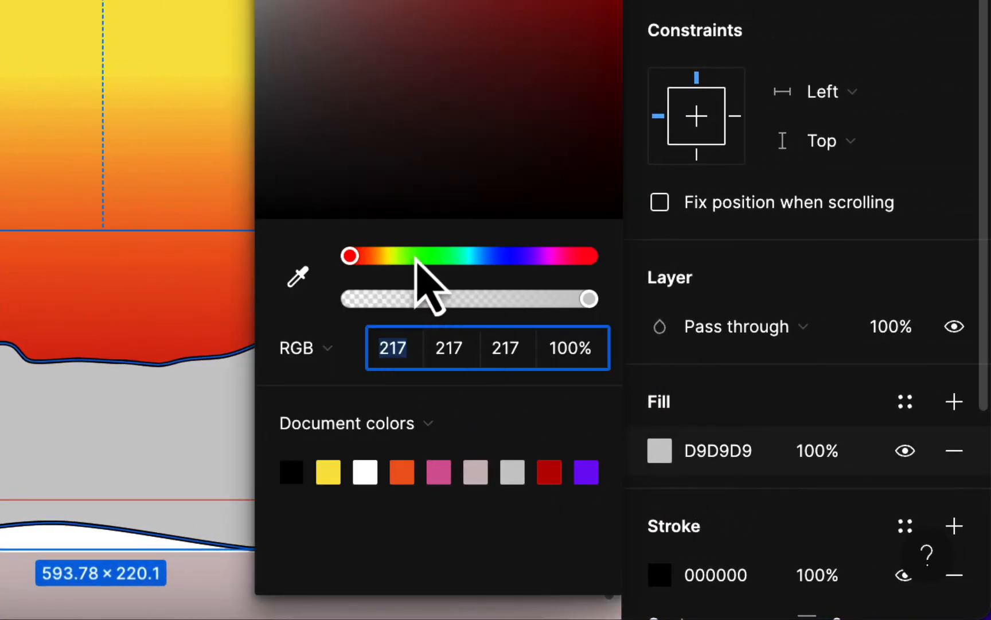
left_click(413, 257)
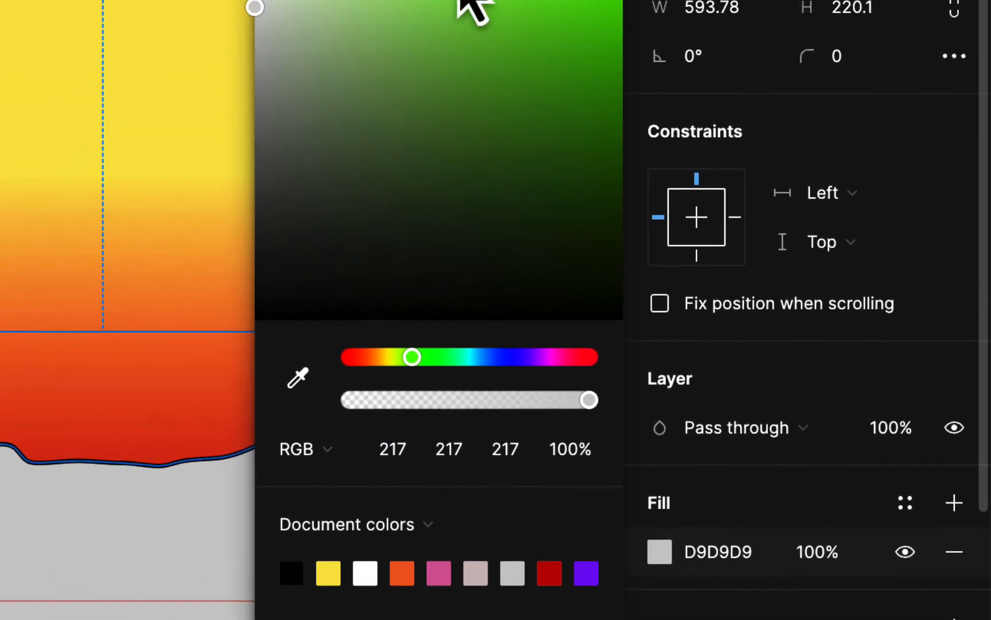
left_click(464, 6)
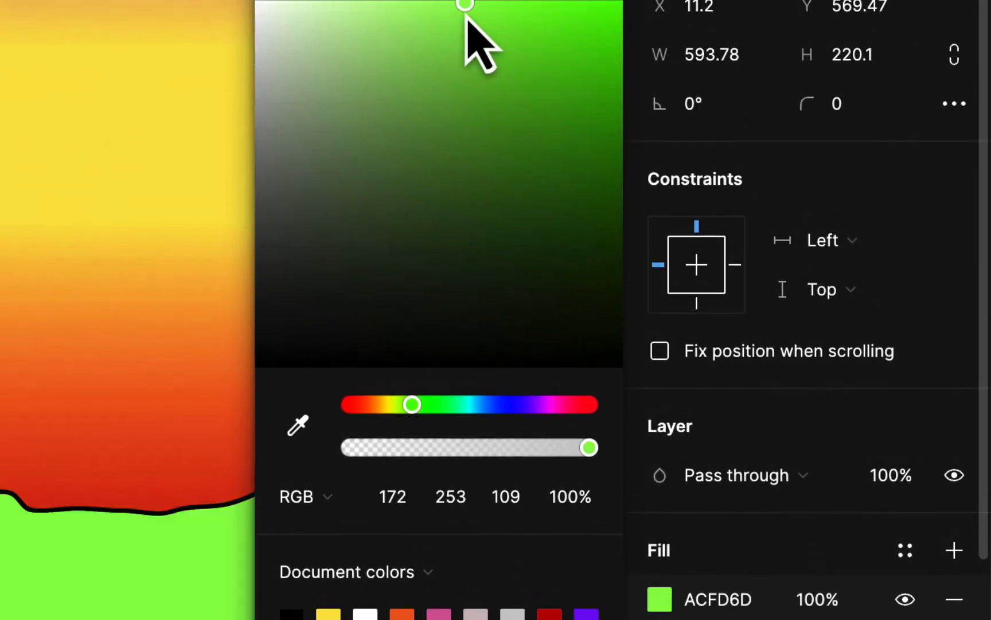
left_click(429, 73)
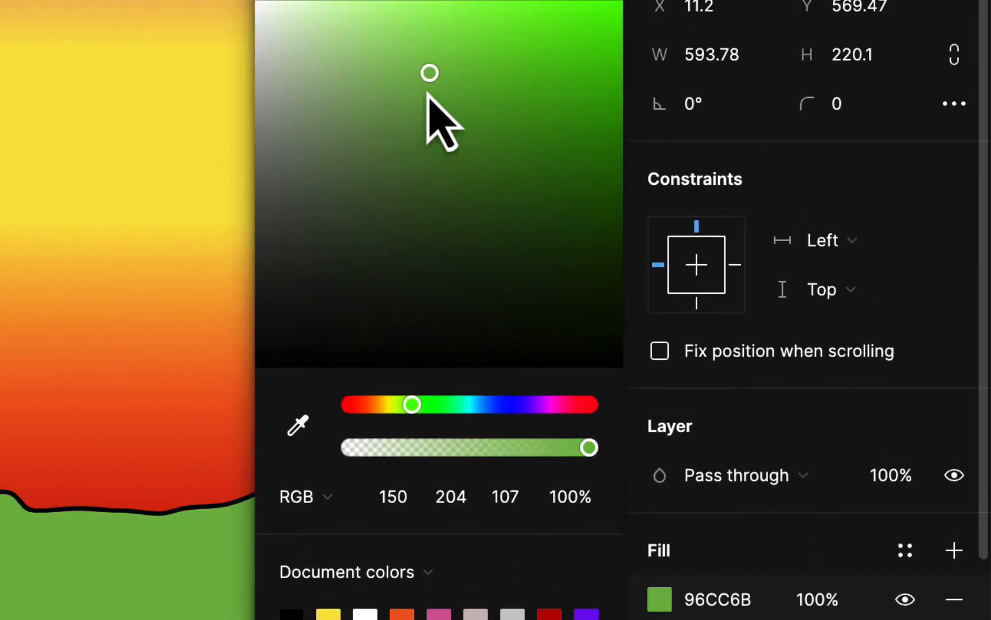
Remove the black stroke from the green ground shape
left_click(595, 1)
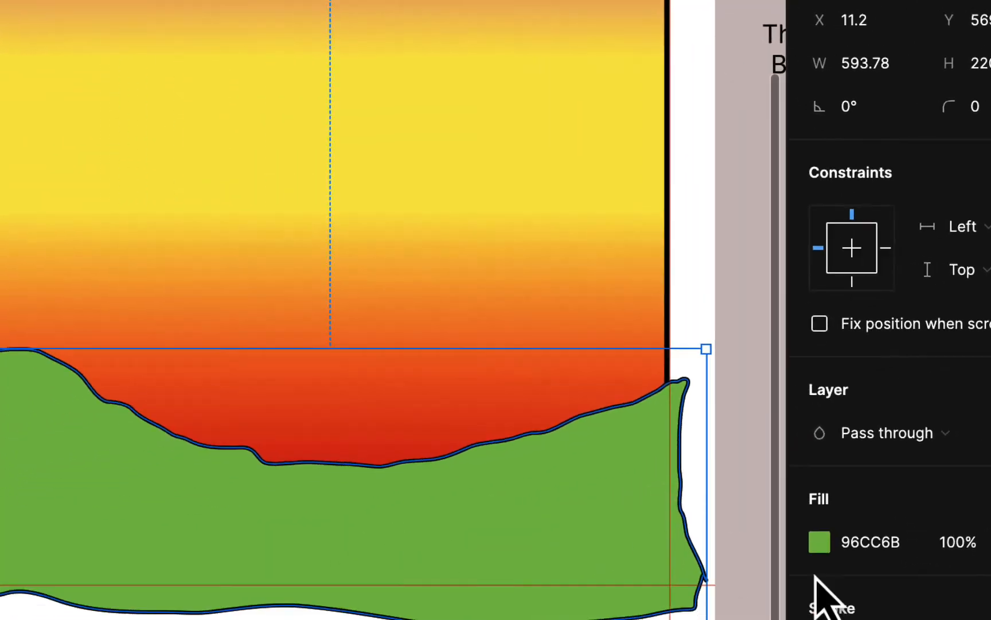
scroll(927, 344, "down", 3)
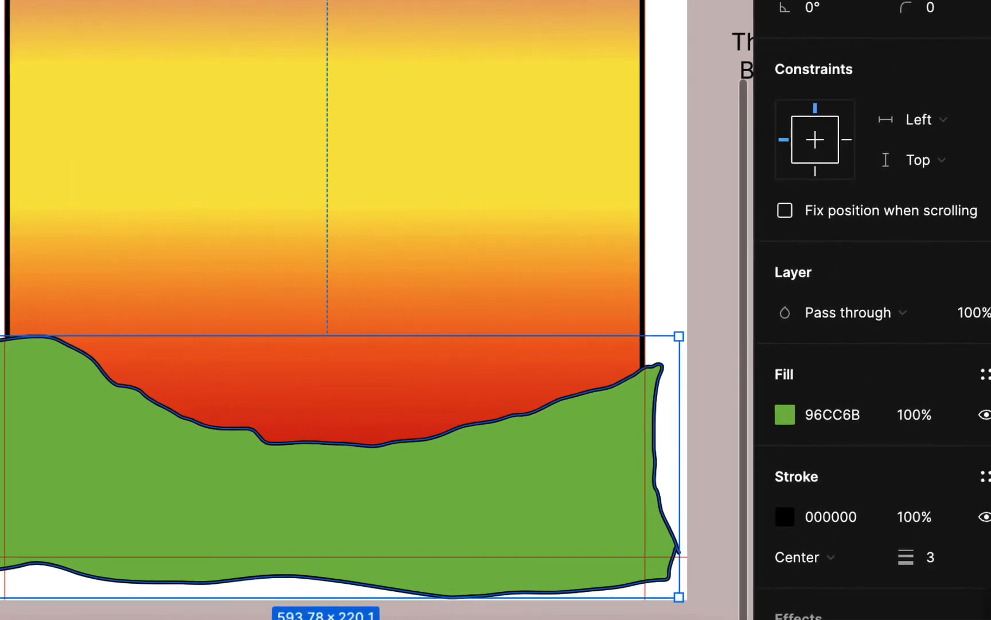
left_click(960, 516)
scroll(570, 378, "down", 3)
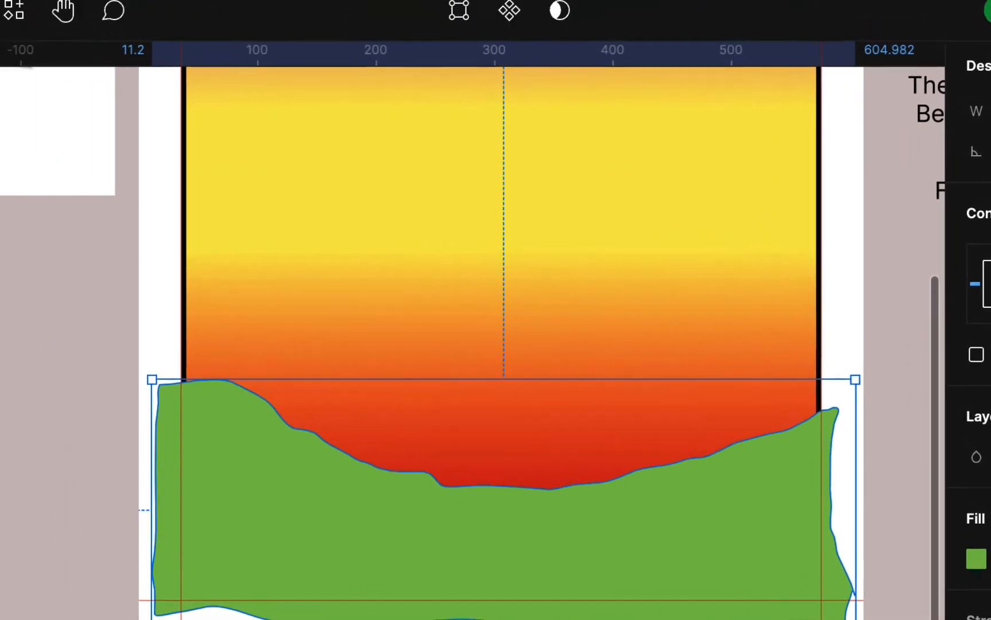
Draw a 540 by 244 px rectangle over the ground shape, between the side margin guides and down to the lower one, and intersect both shapes
left_click(44, 156)
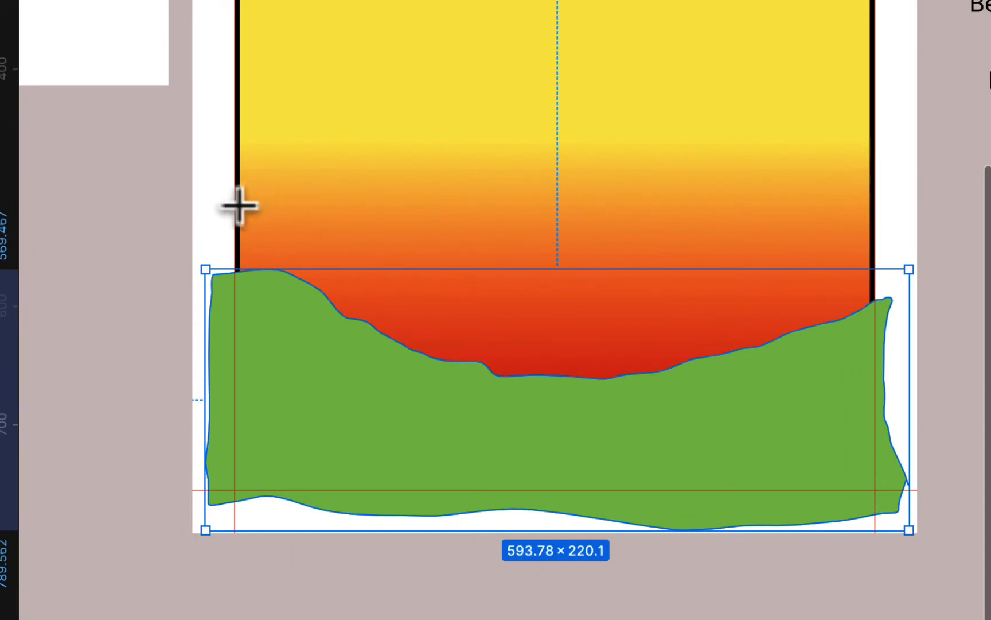
left_click_drag(236, 202, 875, 491)
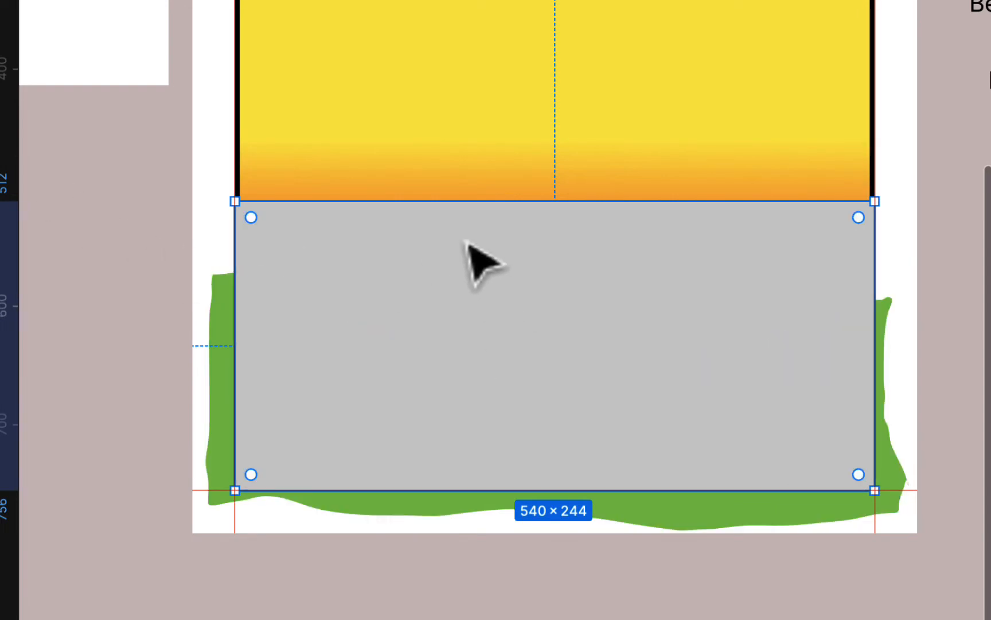
left_click(225, 351)
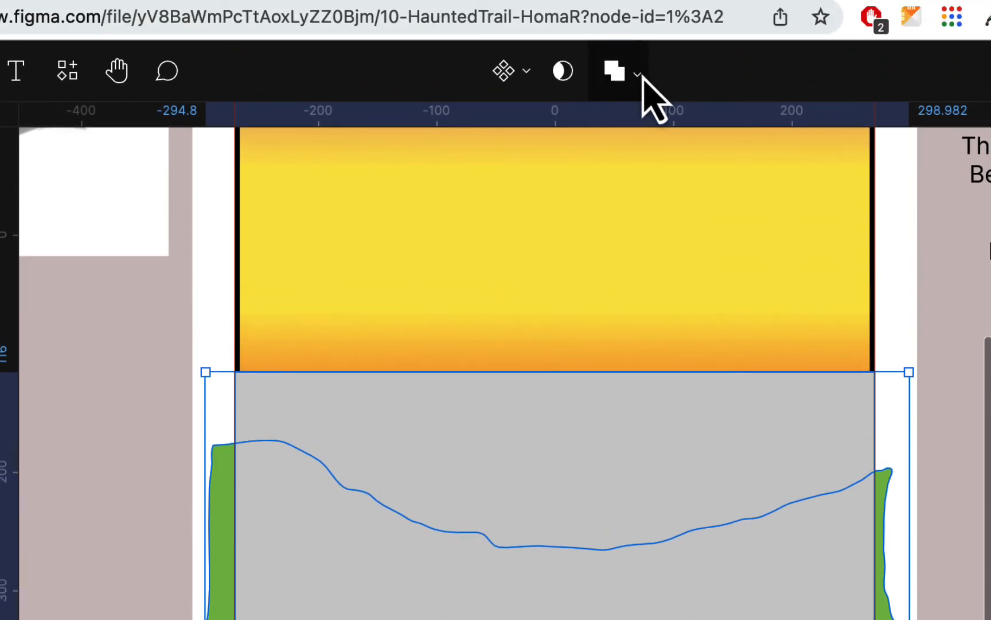
left_click(637, 74)
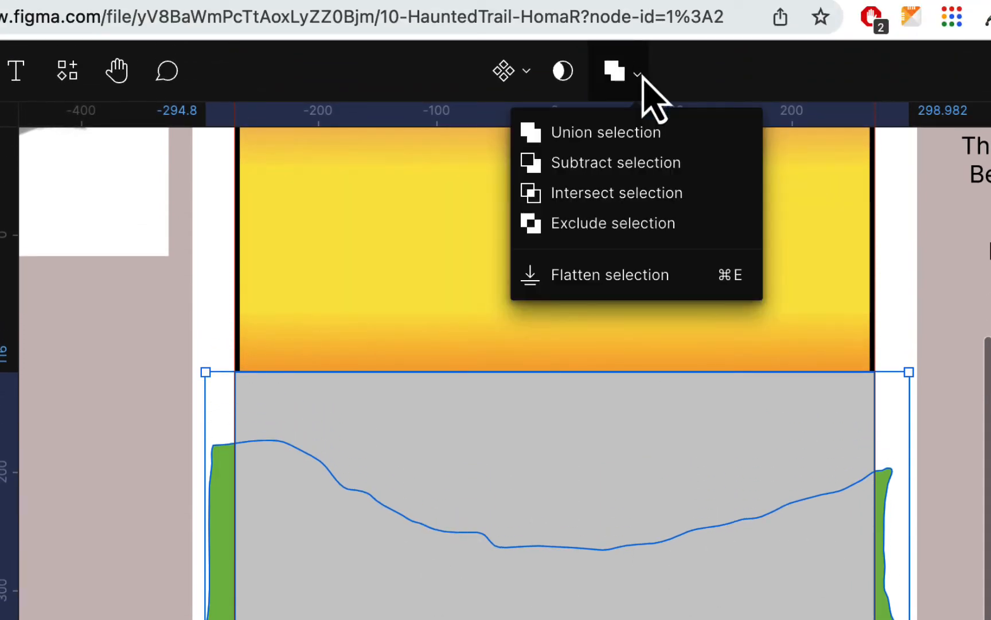
left_click(625, 198)
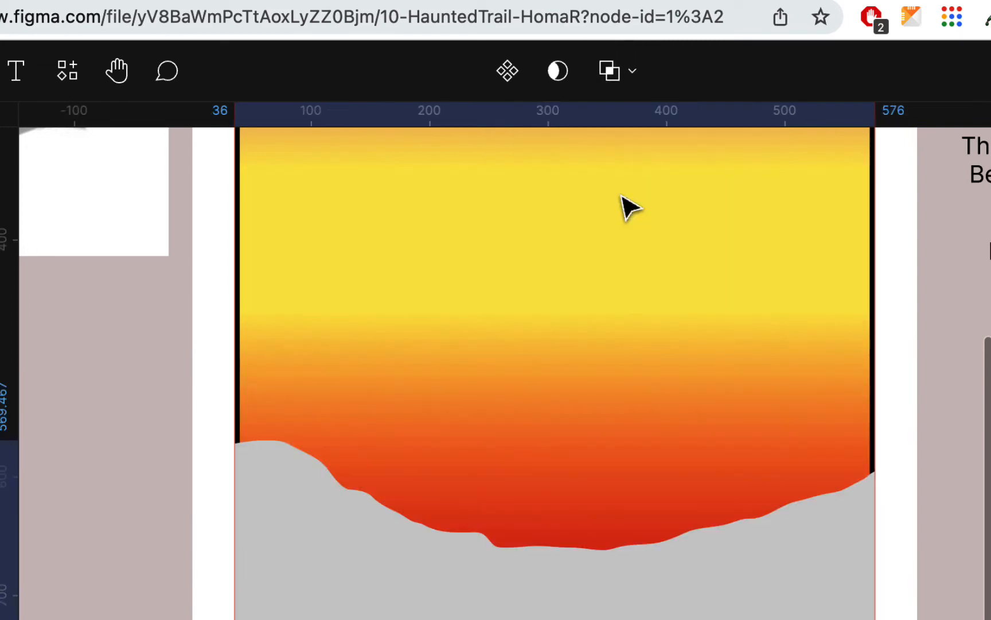
Flatten the intersected shape and rename its layer as "front hill"
left_click(634, 72)
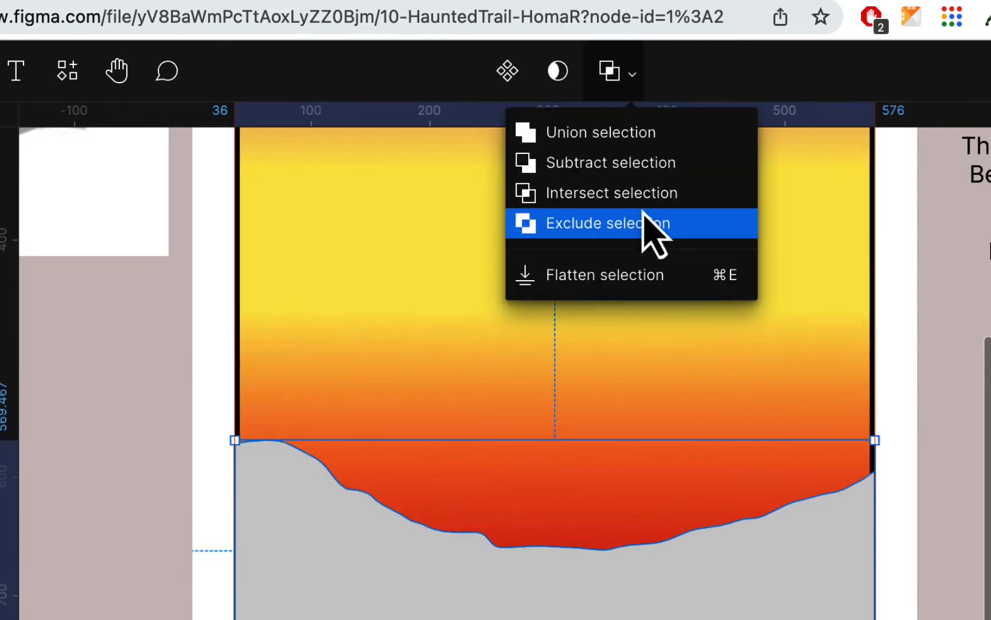
left_click(652, 275)
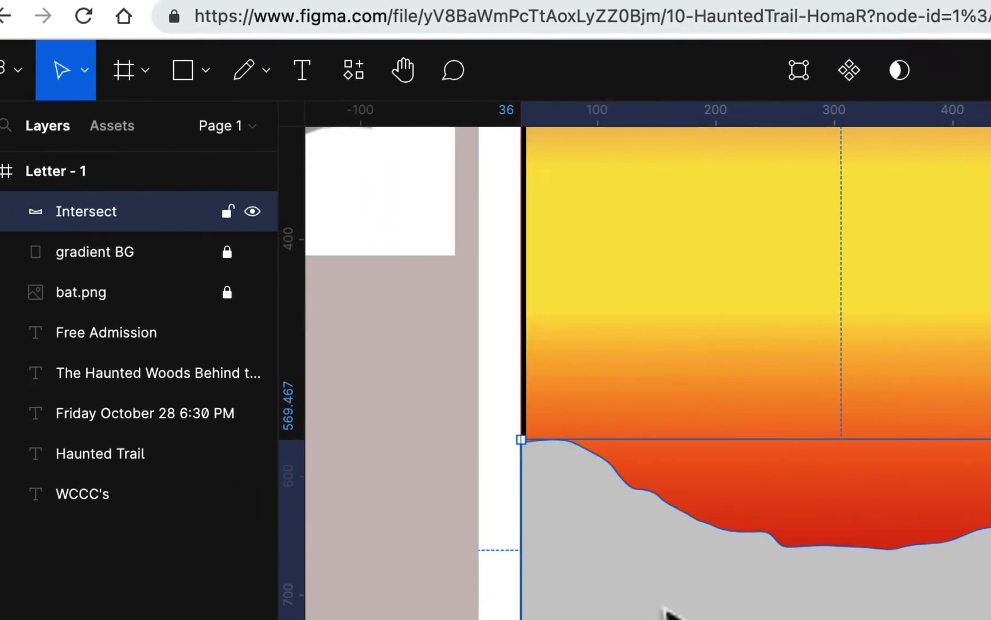
double_click(136, 212)
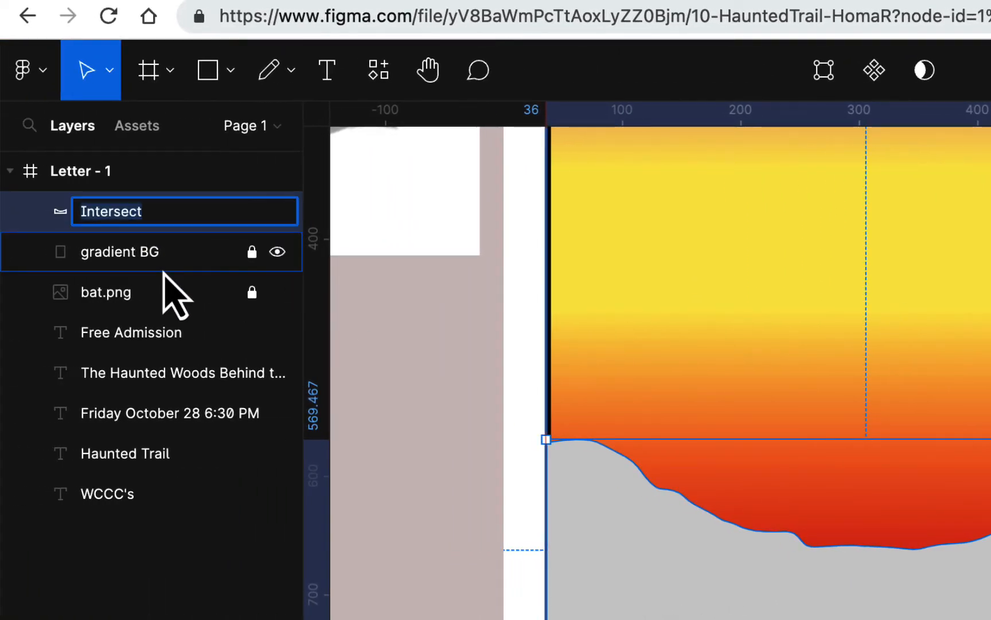
type("front hill")
key("Return")
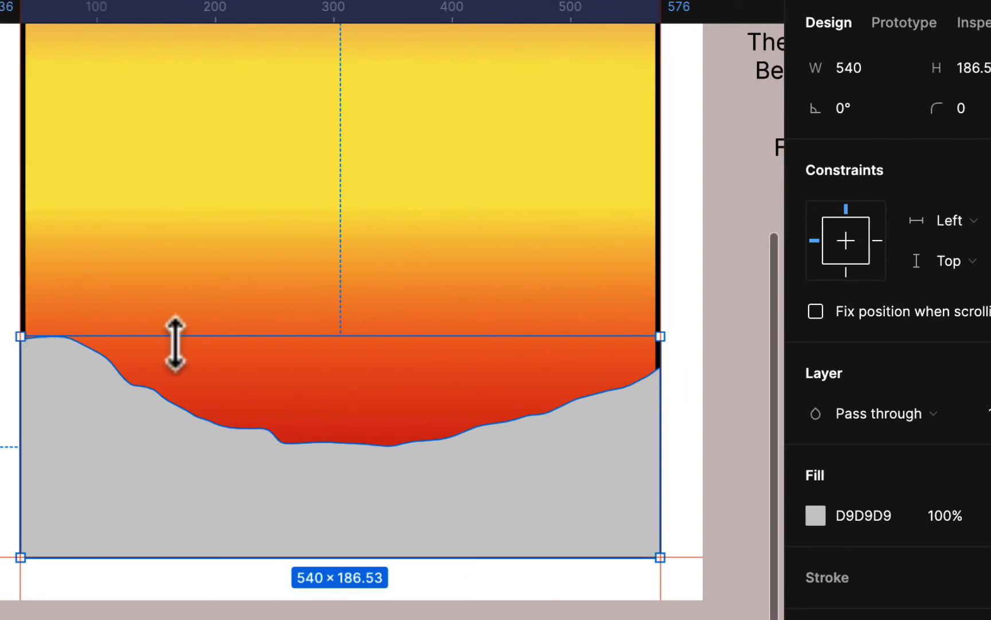
Change the front hill's solid fill to green, RGB 142, 199, 98
left_click(817, 515)
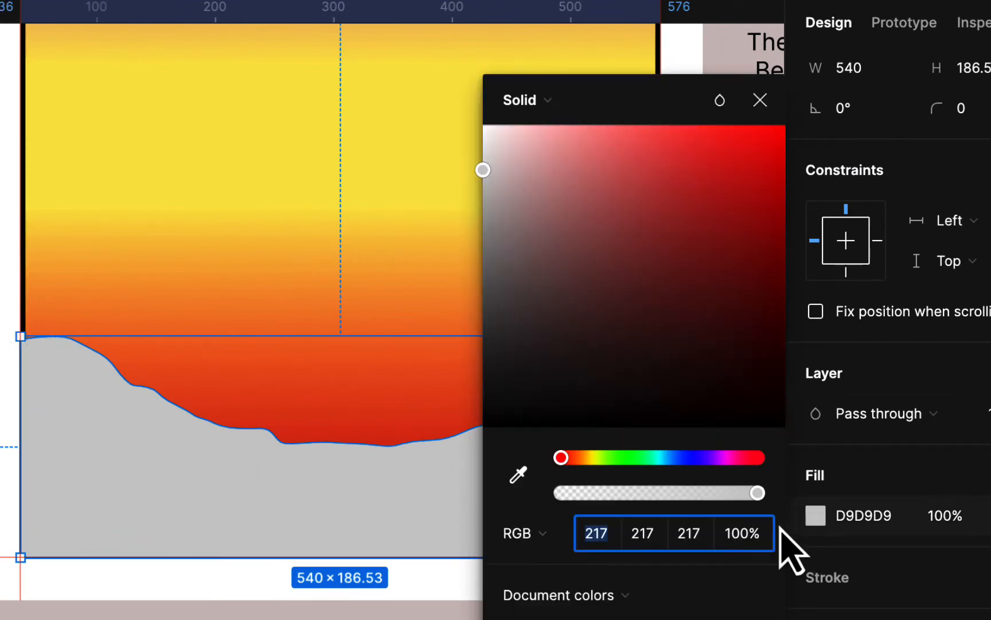
left_click(612, 457)
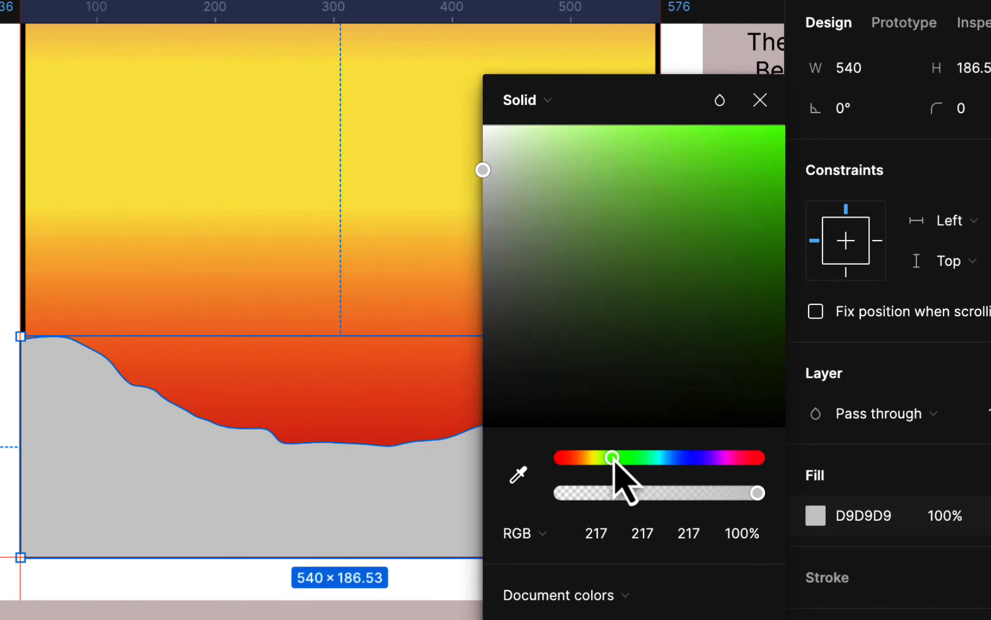
left_click(636, 192)
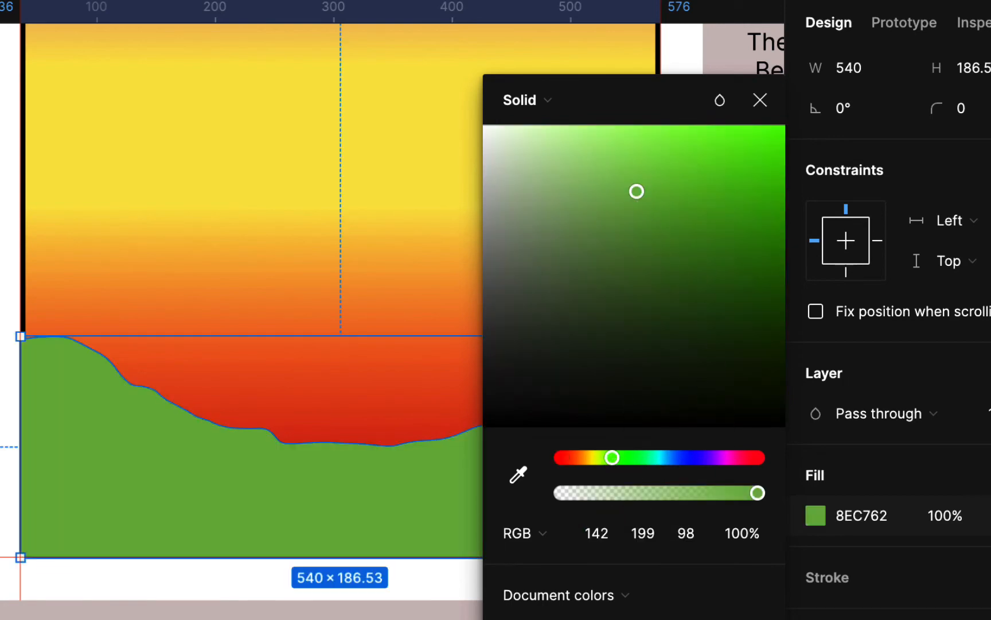
key("Escape")
Shrink the front hill to about 525 by 149 px so it sits inside the gradient rectangle's black stroke
left_click(343, 487)
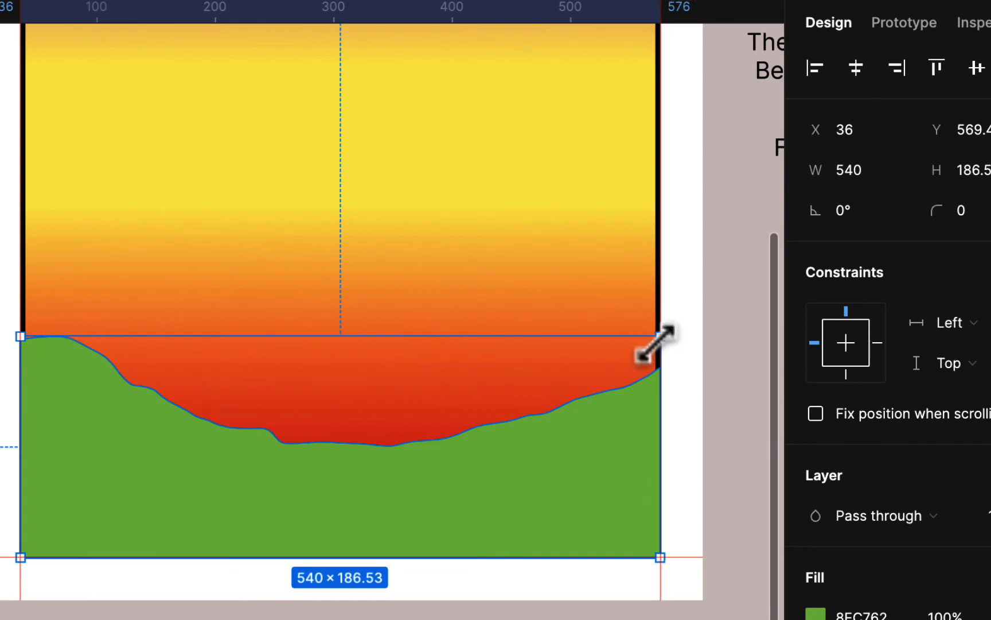
left_click_drag(656, 343, 656, 377)
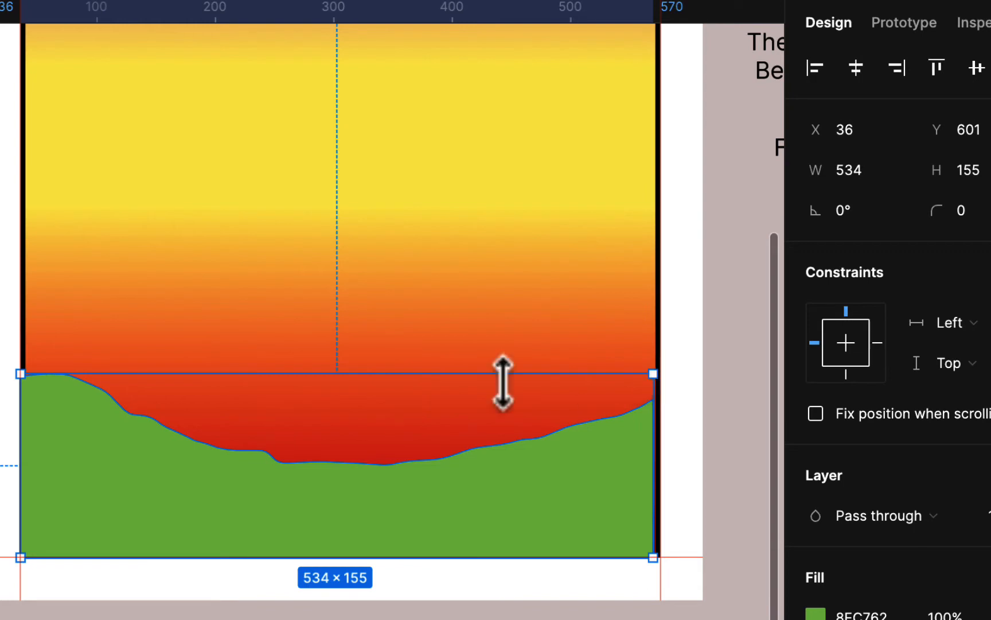
left_click_drag(21, 374, 27, 374)
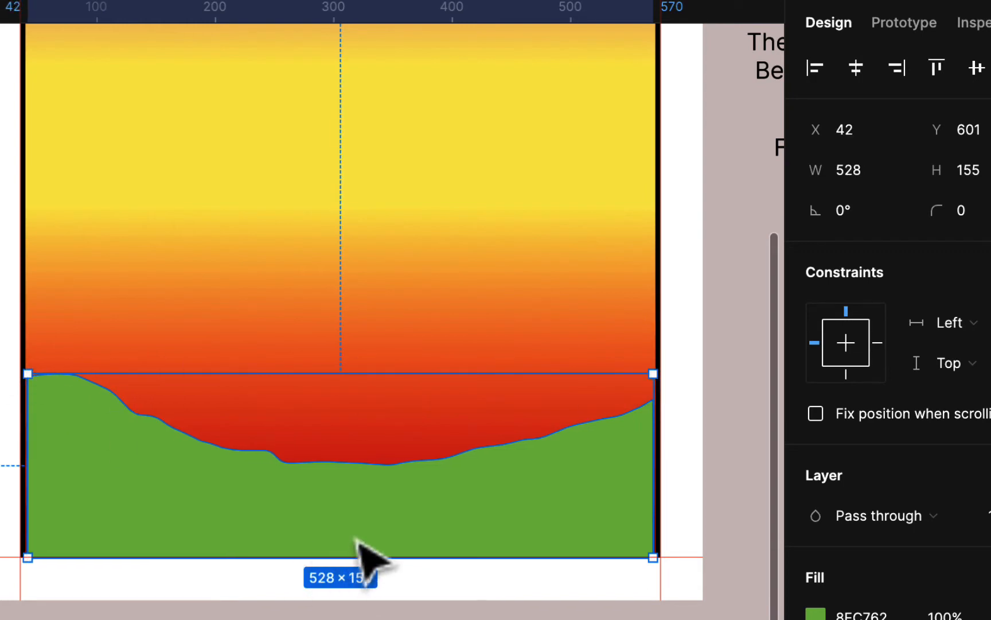
left_click_drag(30, 562, 30, 554)
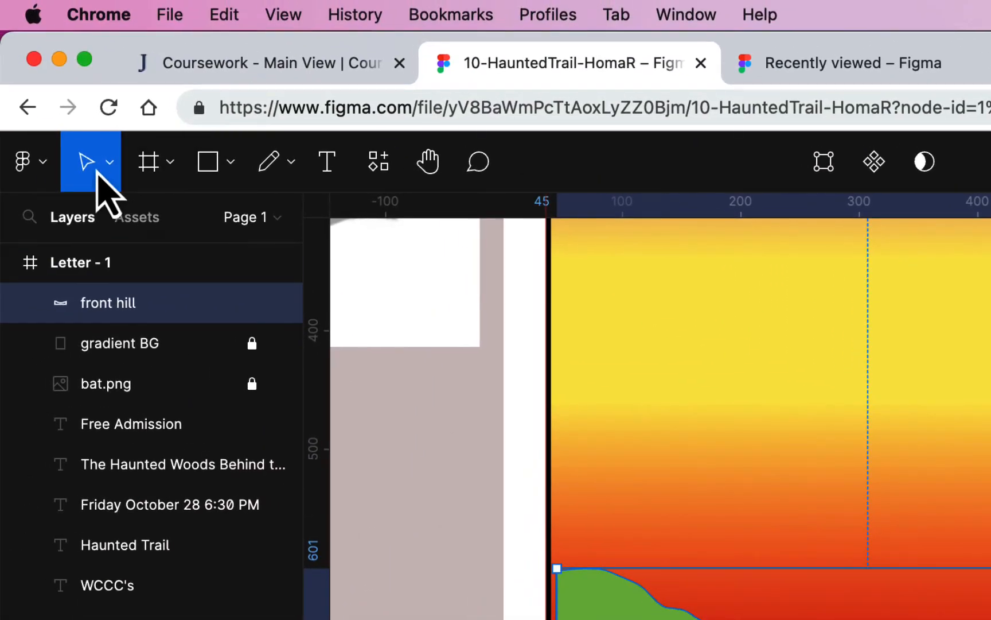
With the Scale tool, adjust the front hill to about 526 by 149 px with its left edge at X 44, and deselect it
left_click(97, 172)
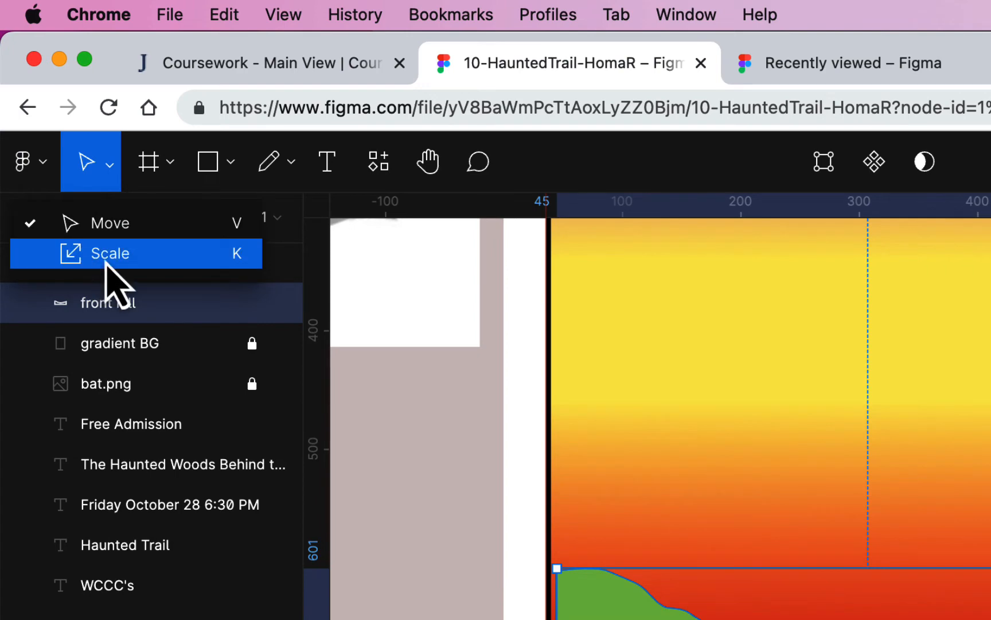
left_click(102, 255)
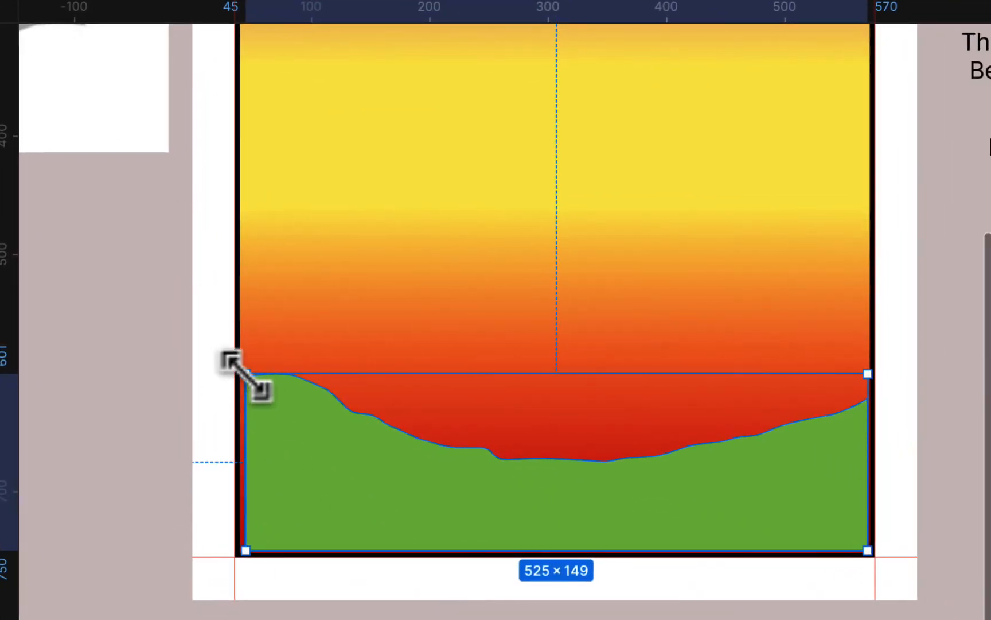
left_click_drag(245, 374, 237, 371)
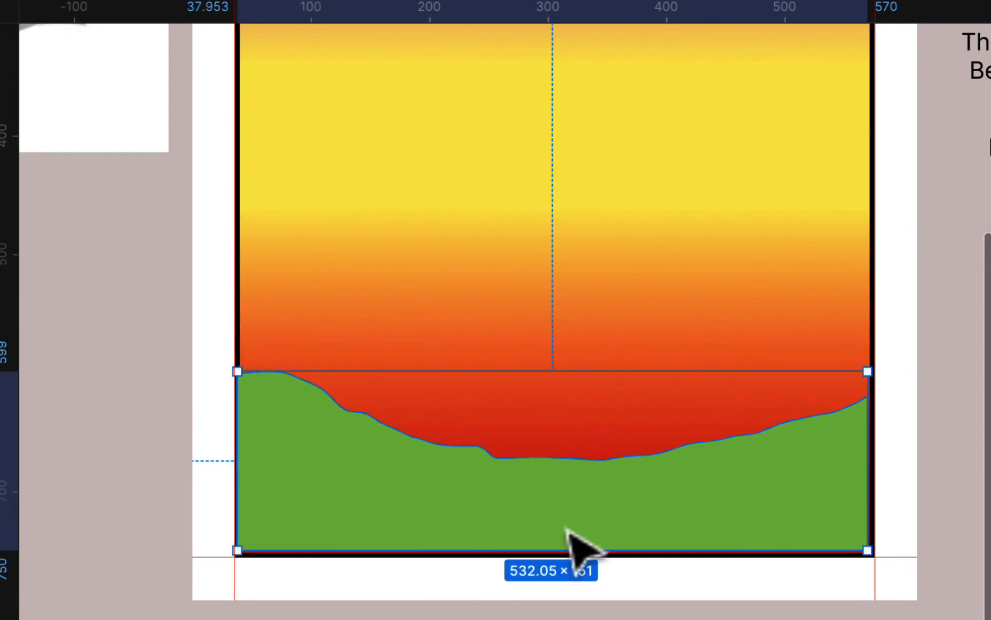
mouse_move(551, 369)
left_mouse_down()
mouse_move(555, 354)
mouse_move(552, 372)
left_mouse_up()
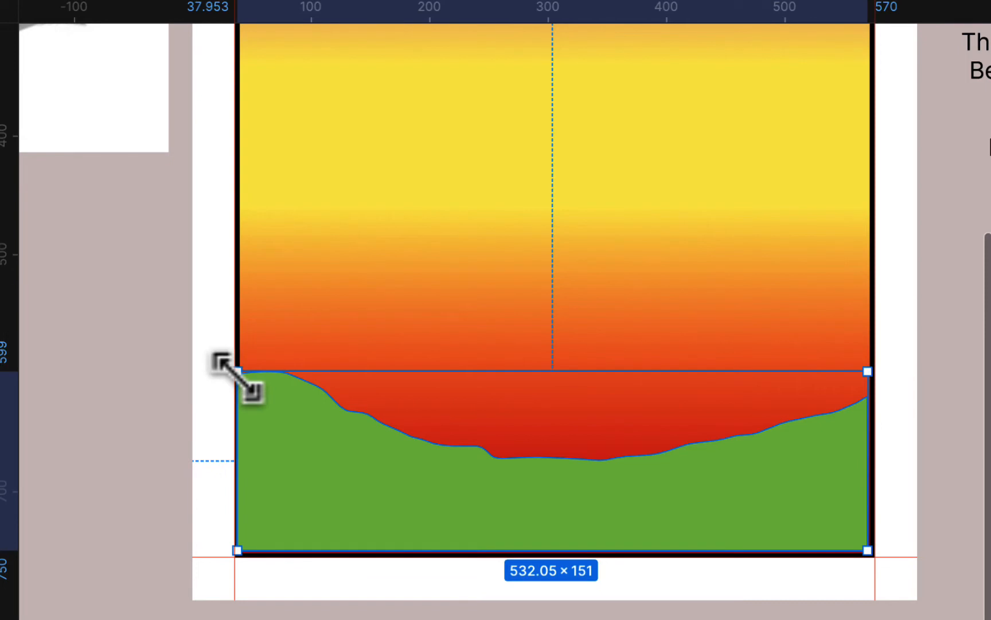
left_click_drag(237, 371, 244, 374)
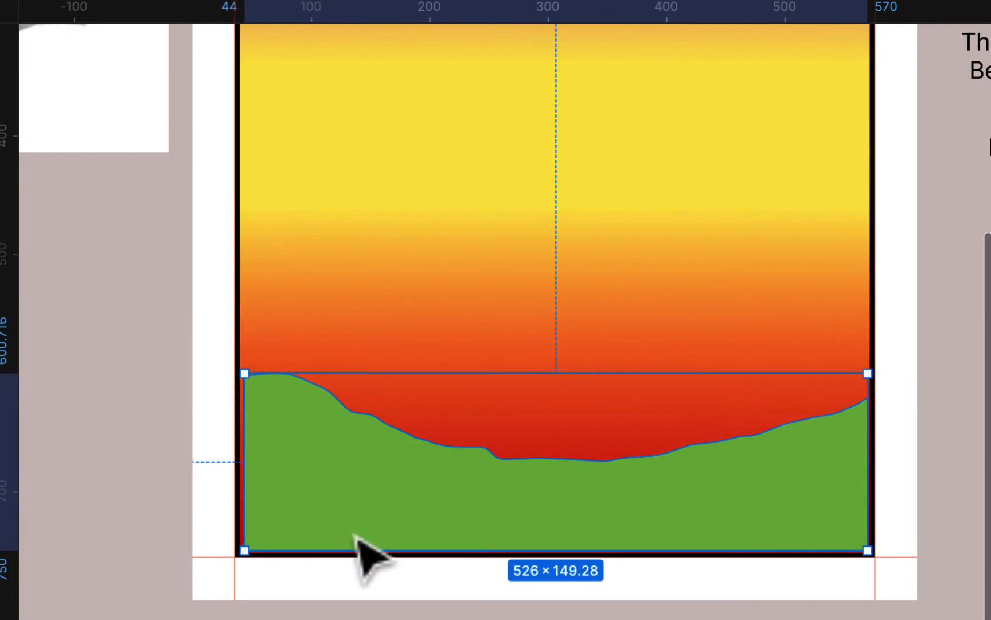
key("Escape")
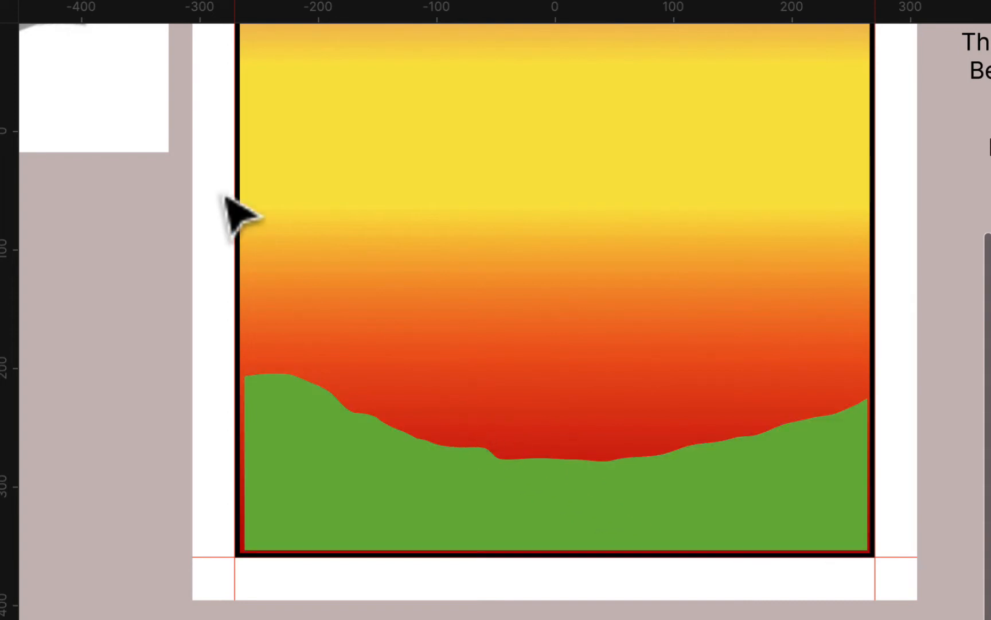
Try to draw a second closed hill outline about 594 by 232 px with the Pencil tool and fill it, and delete the outline
left_click(313, 473)
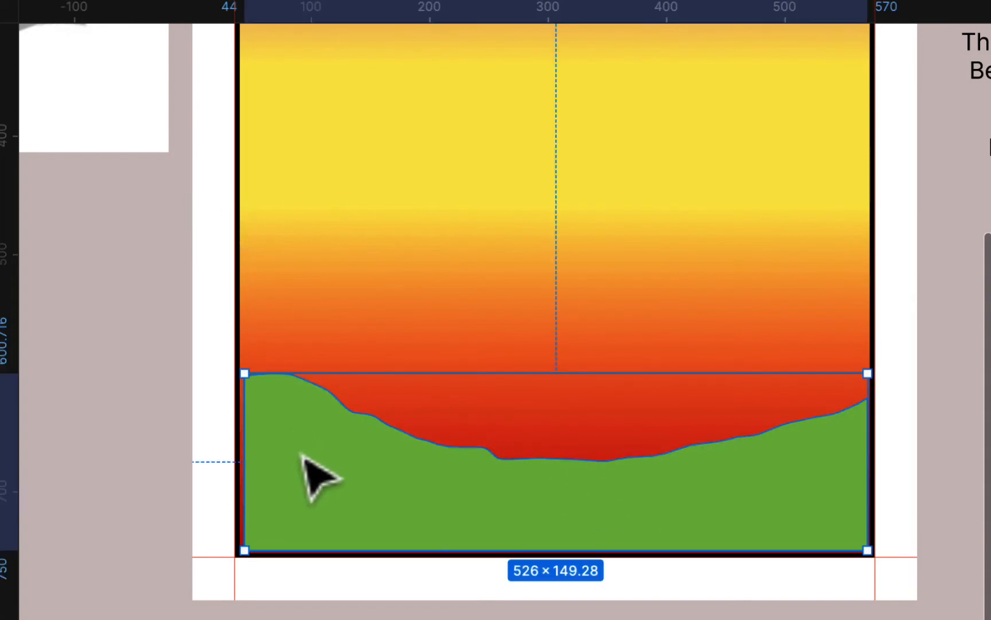
key("shift+p")
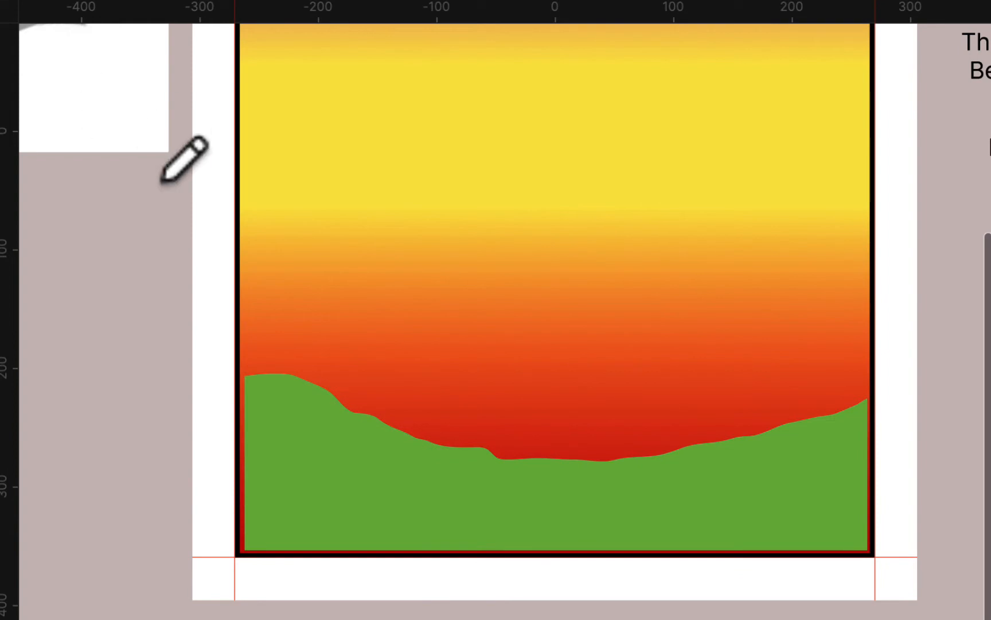
mouse_move(208, 316)
left_mouse_down()
mouse_move(278, 312)
mouse_move(407, 370)
mouse_move(543, 355)
mouse_move(573, 359)
mouse_move(611, 385)
mouse_move(693, 364)
mouse_move(747, 372)
mouse_move(812, 348)
mouse_move(888, 345)
mouse_move(897, 376)
mouse_move(895, 571)
mouse_move(859, 583)
mouse_move(609, 586)
mouse_move(212, 571)
mouse_move(197, 478)
mouse_move(210, 318)
left_mouse_up()
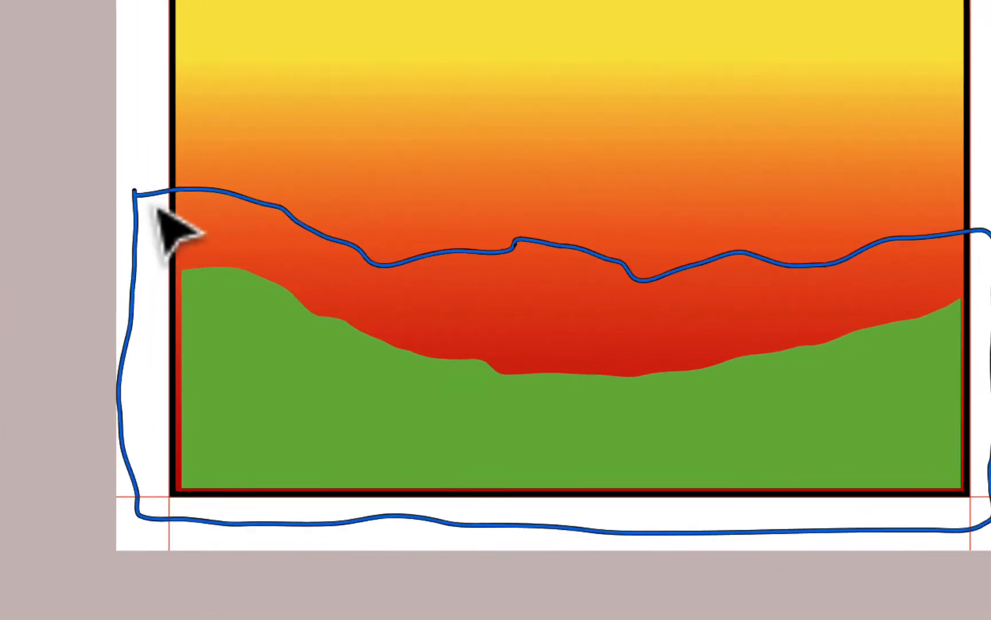
left_click(135, 262)
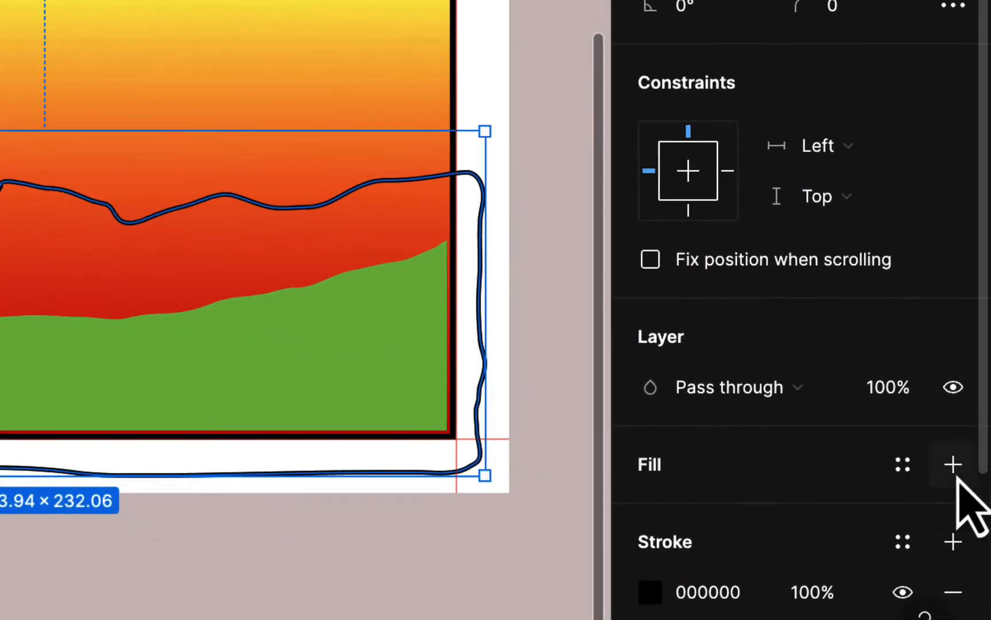
left_click(957, 465)
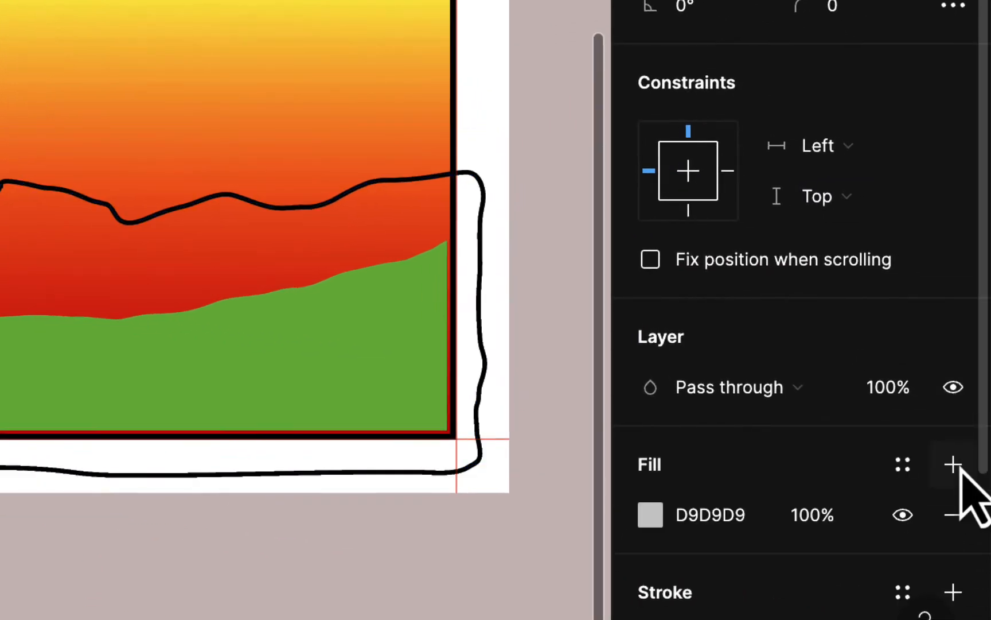
left_click(483, 185)
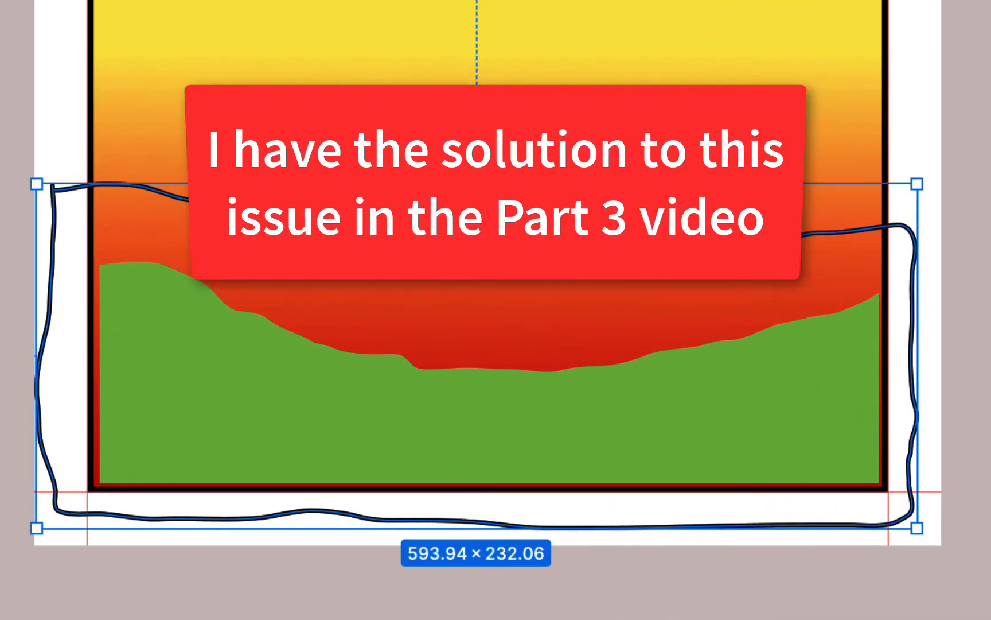
key("Delete")
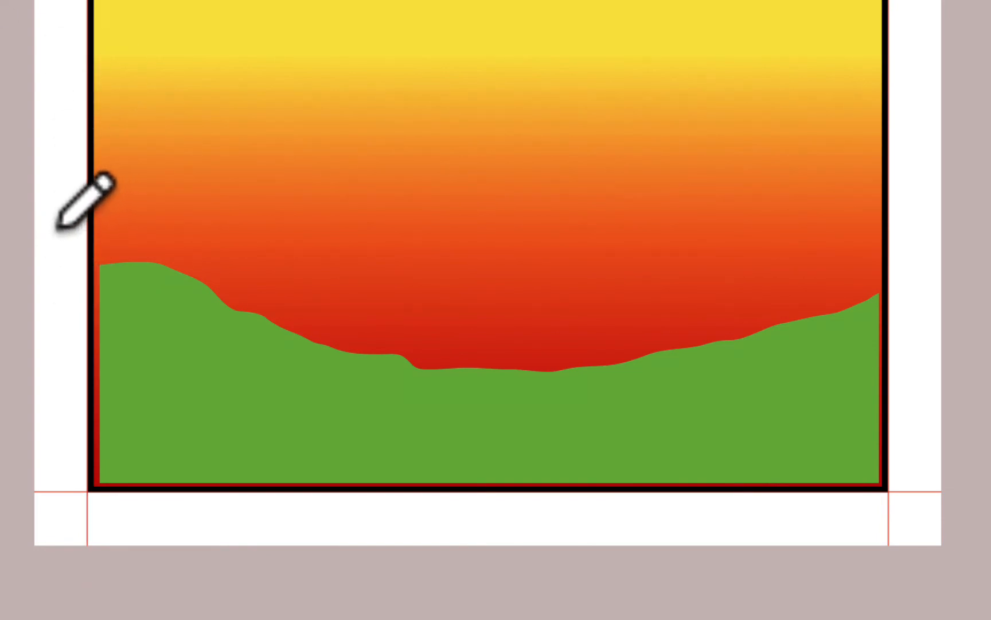
Try to draw a closed hill outline about 593 by 229 px around the front hill with the Pencil tool, and delete the outline
mouse_move(56, 224)
left_mouse_down()
mouse_move(177, 202)
mouse_move(413, 289)
mouse_move(745, 286)
mouse_move(888, 240)
mouse_move(917, 278)
mouse_move(909, 487)
mouse_move(825, 522)
left_mouse_up()
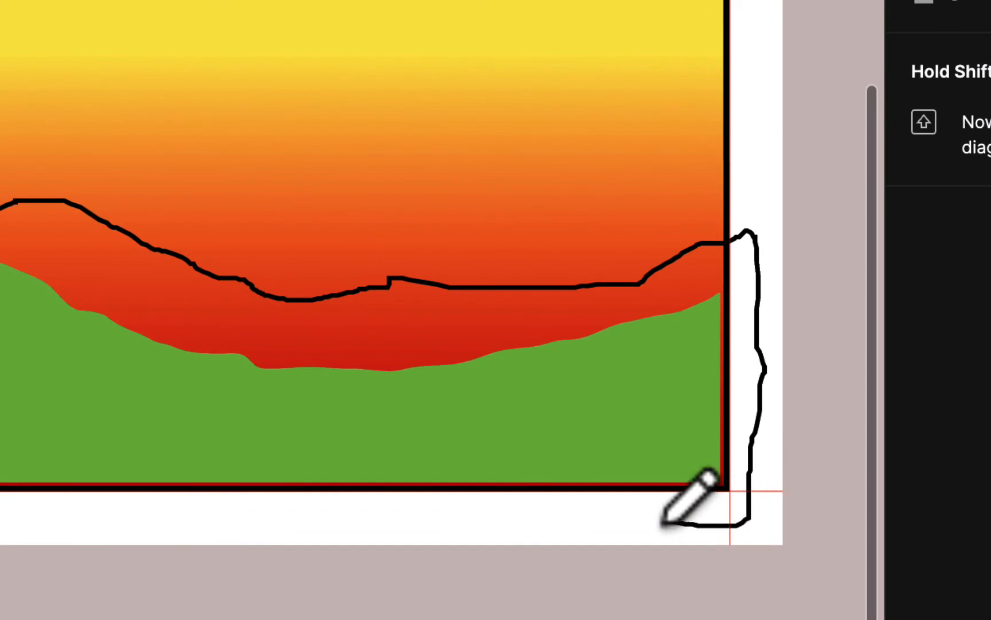
mouse_move(664, 522)
left_mouse_down()
mouse_move(286, 537)
mouse_move(0, 520)
left_mouse_up()
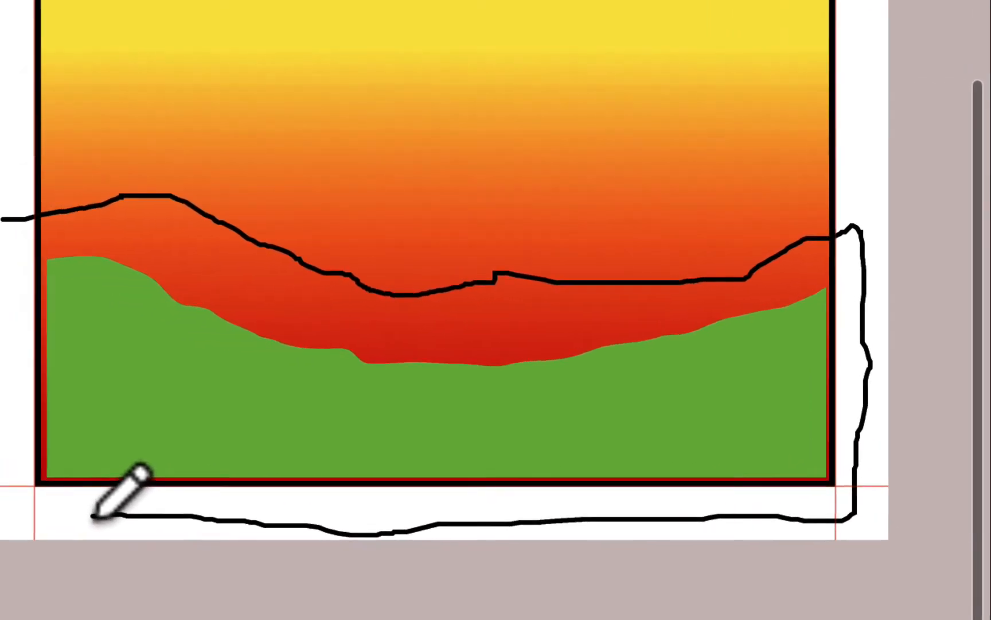
mouse_move(93, 515)
left_mouse_down()
mouse_move(4, 522)
mouse_move(0, 303)
left_mouse_up()
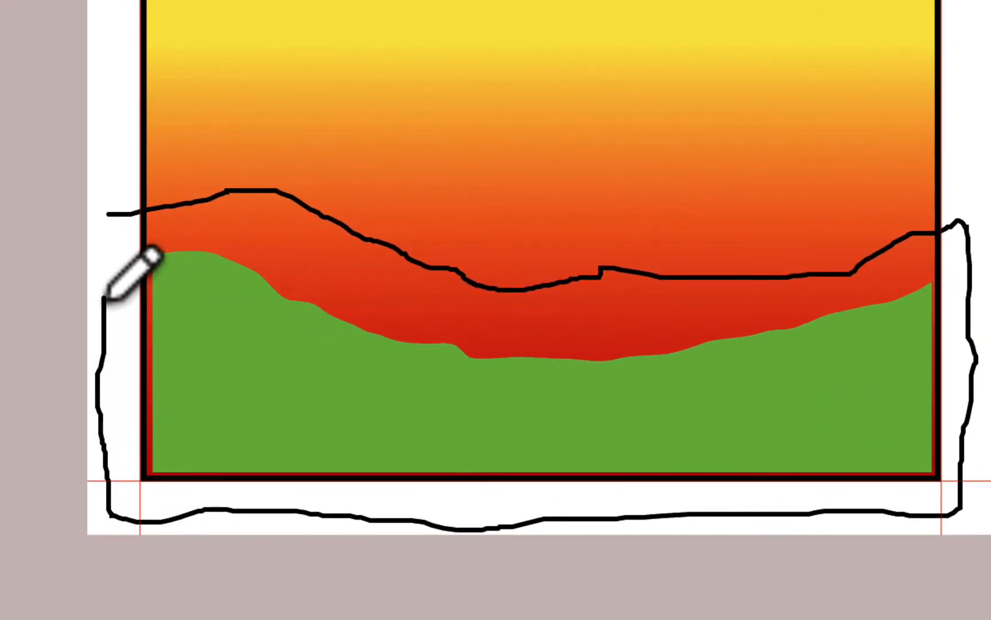
left_click_drag(106, 296, 110, 215)
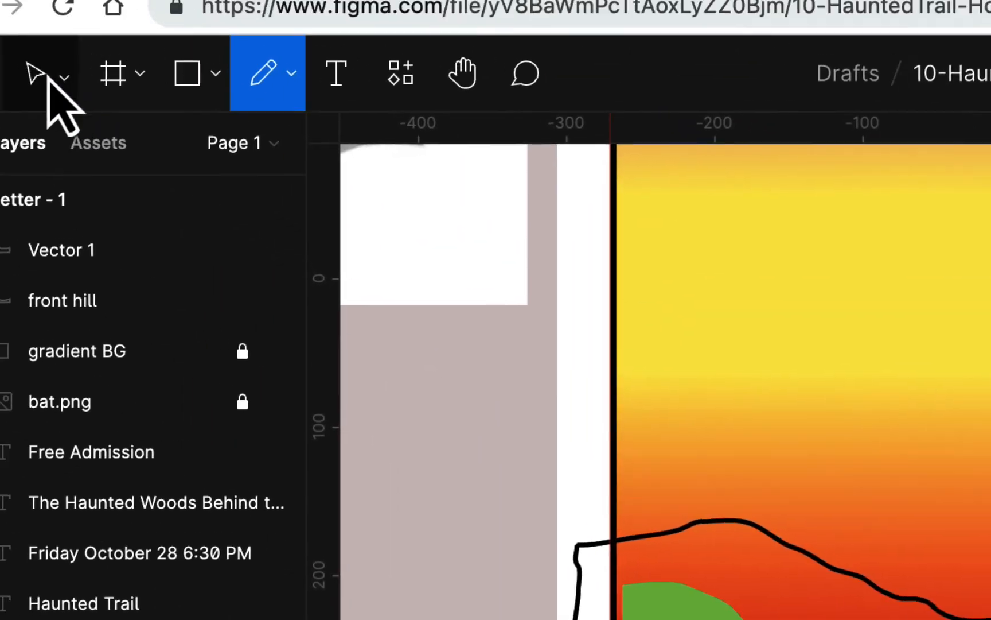
left_click(45, 86)
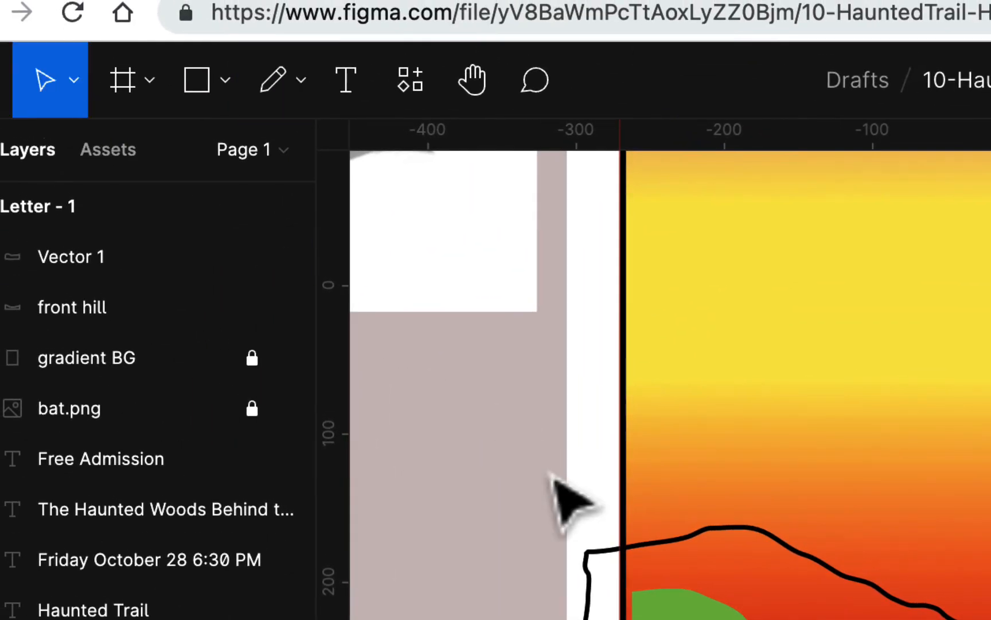
left_click(586, 550)
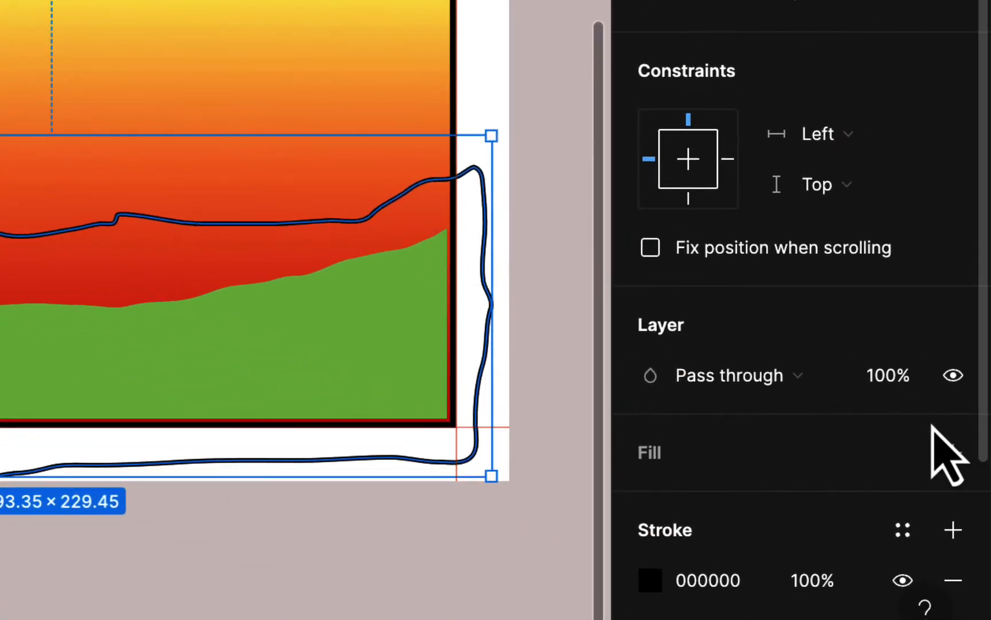
left_click(953, 453)
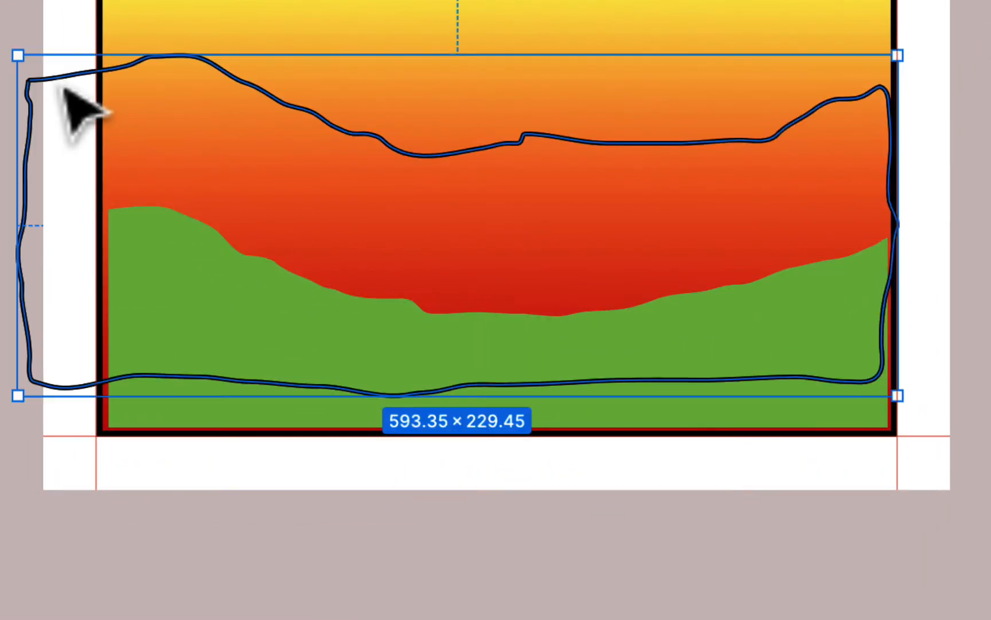
key("Delete")
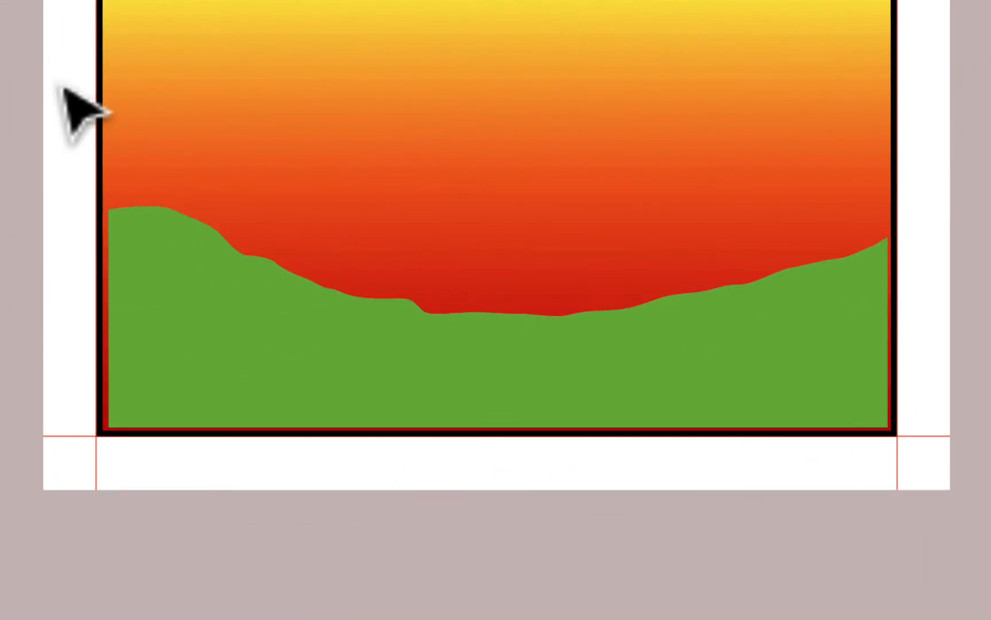
Duplicate the front hill above the original and change the copy's solid fill to dark green, RGB 81, 133, 40
left_click(328, 339)
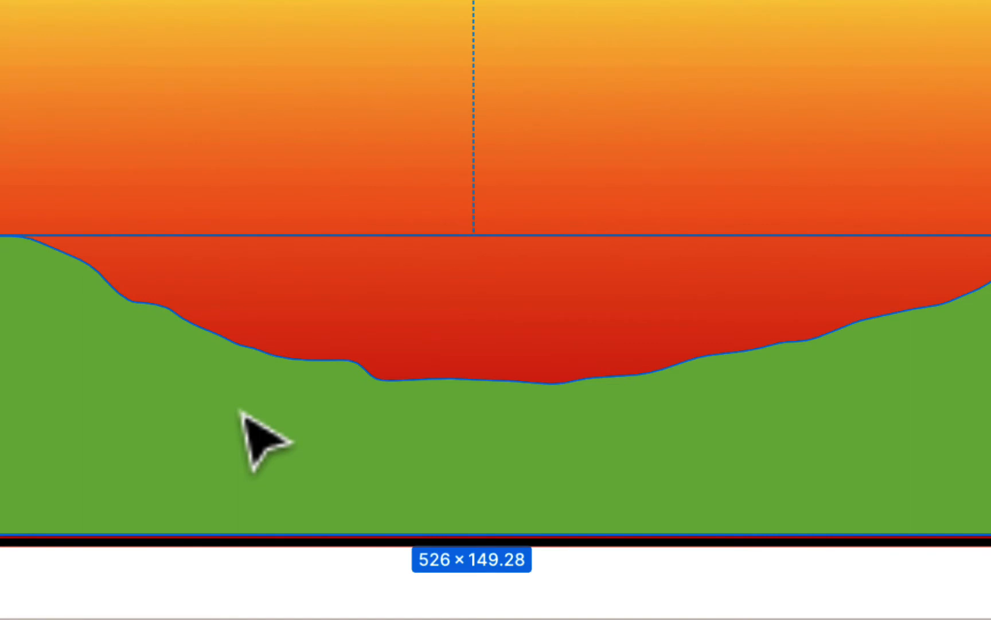
left_click_drag(244, 413, 237, 200)
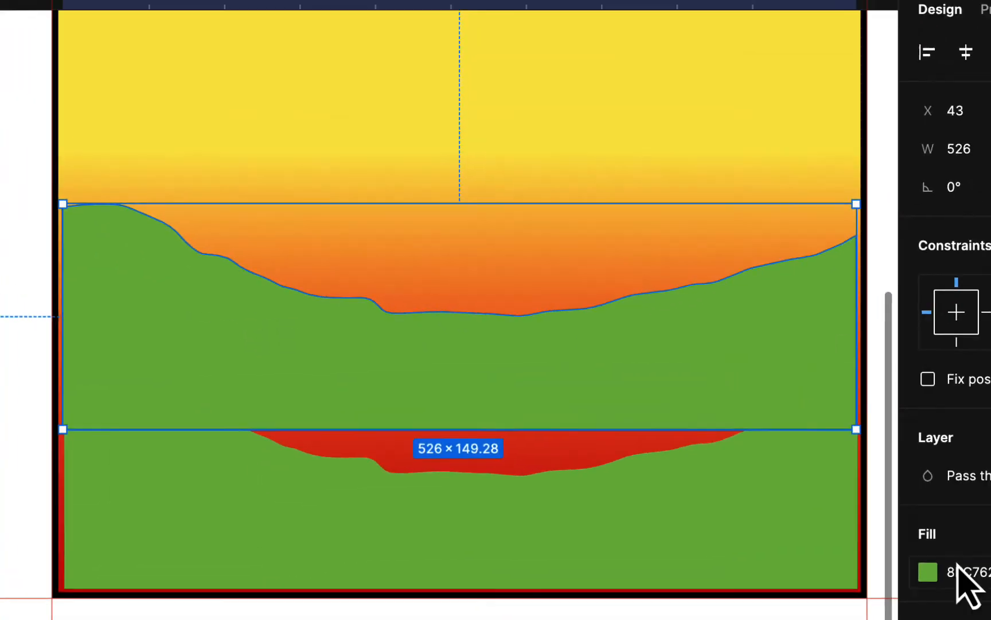
left_click(926, 572)
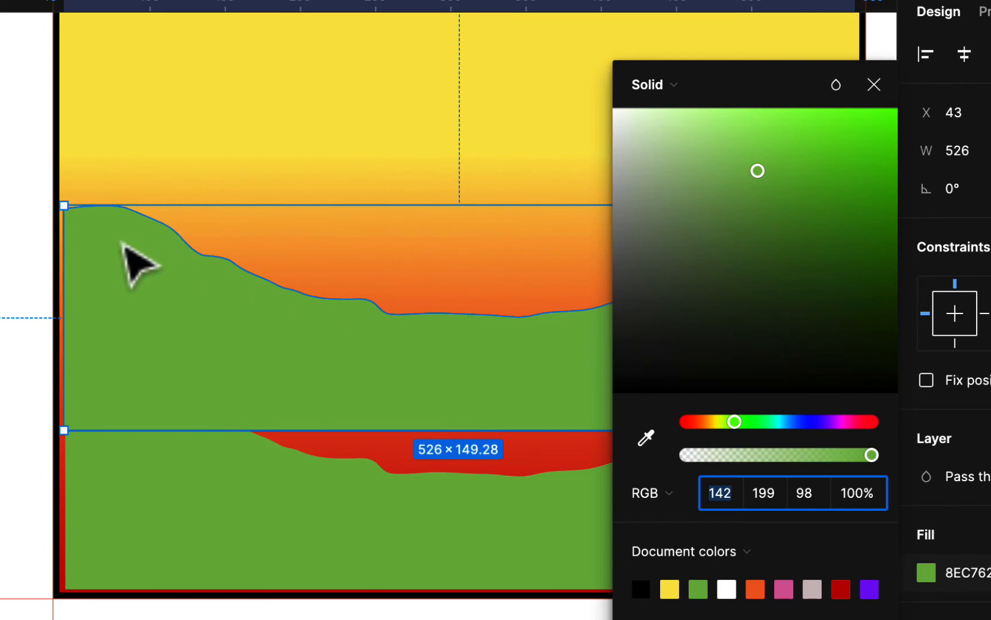
left_click(812, 246)
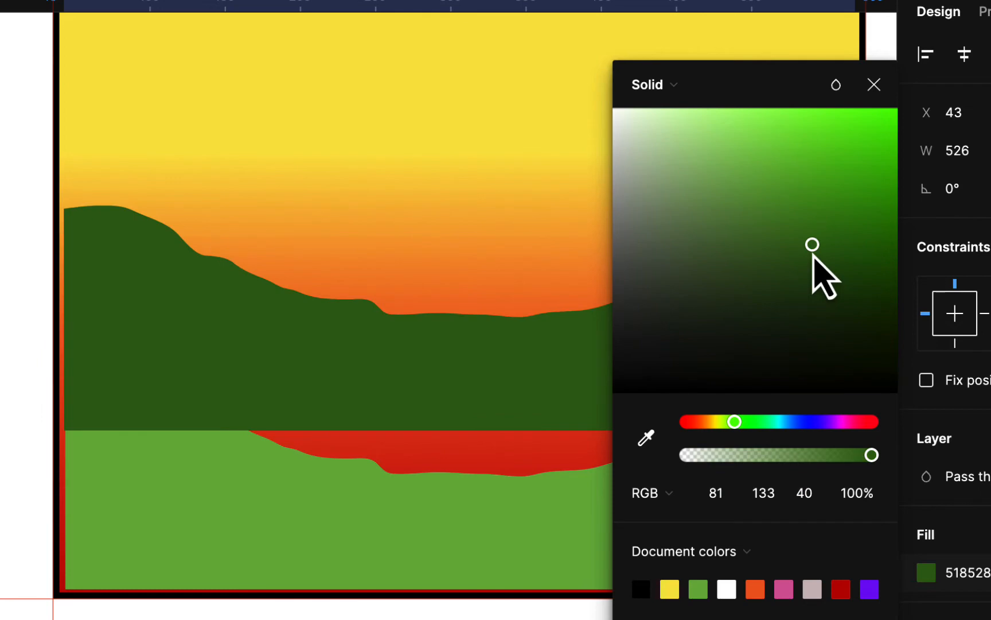
left_click(871, 85)
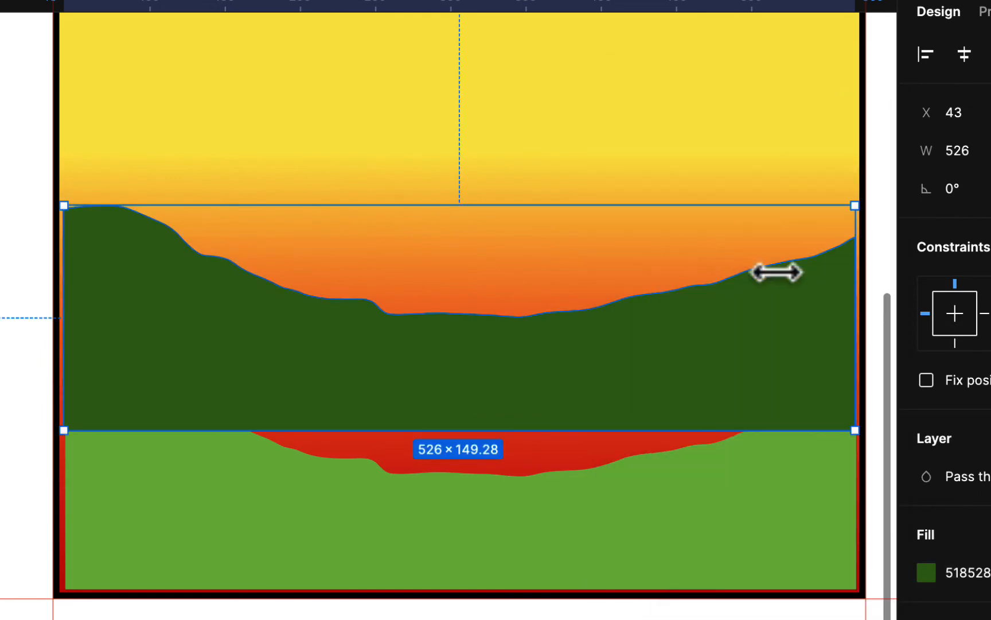
Flip the dark green hill horizontally and enlarge it to about 525 by 184 px
left_click(28, 7)
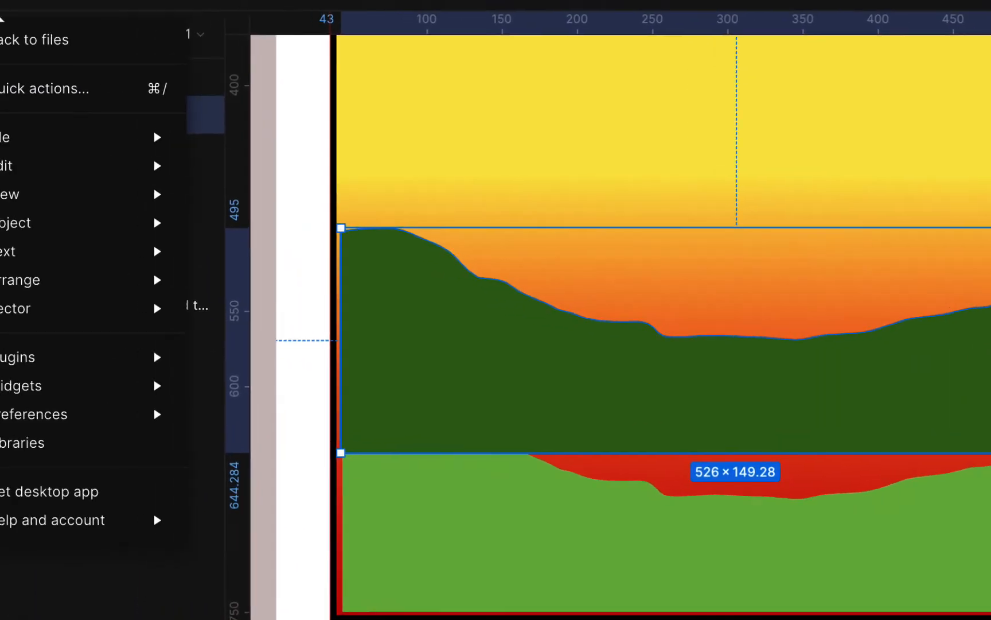
mouse_move(47, 231)
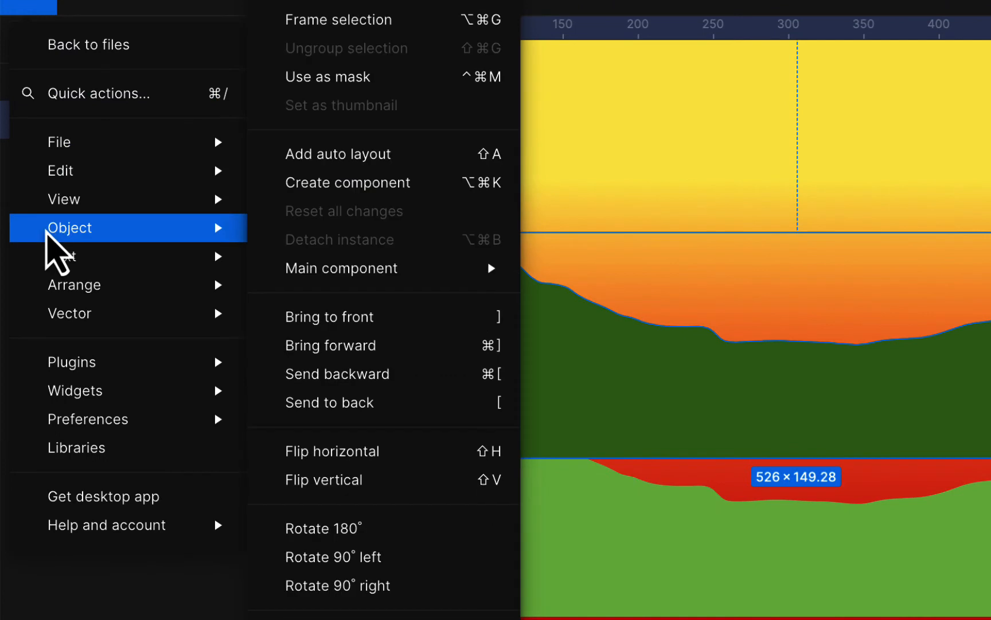
left_click(321, 452)
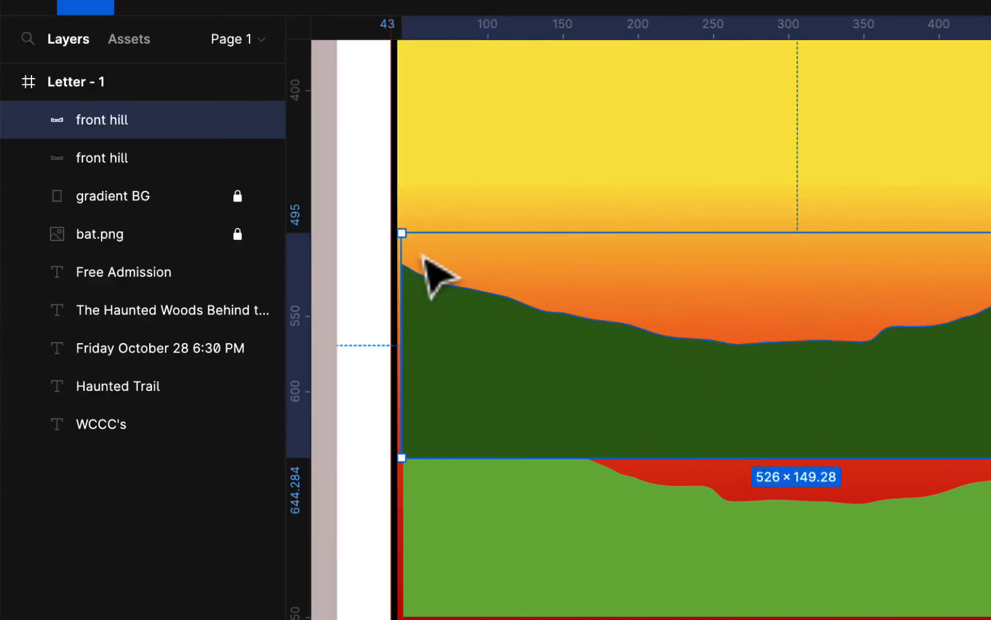
left_click_drag(401, 234, 403, 180)
Place the dark green hill beneath the front hill in the layer order and rename it "back hill"
left_click_drag(117, 124, 105, 175)
double_click(109, 162)
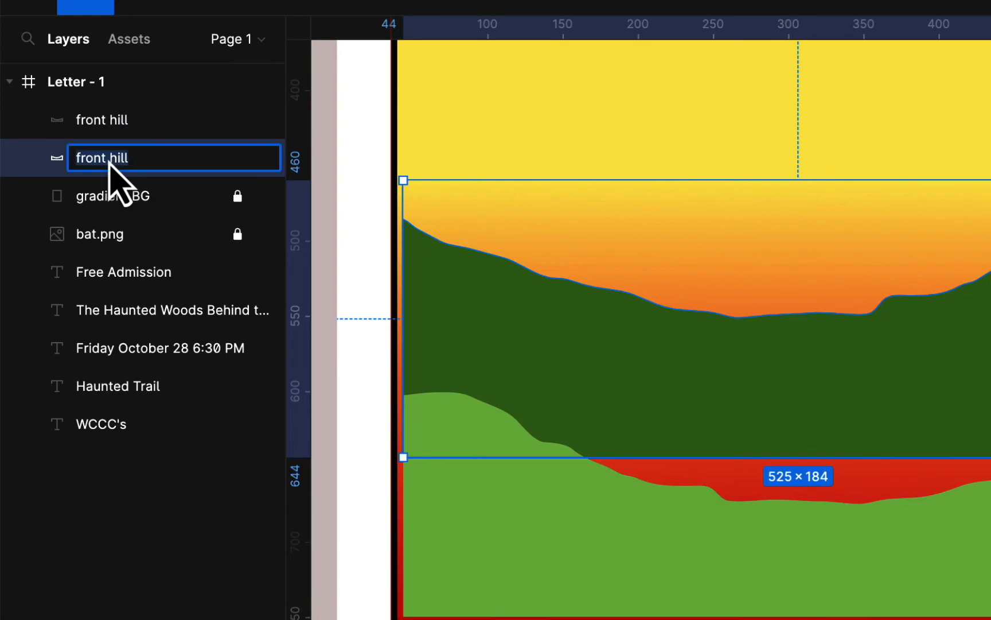
type("ba")
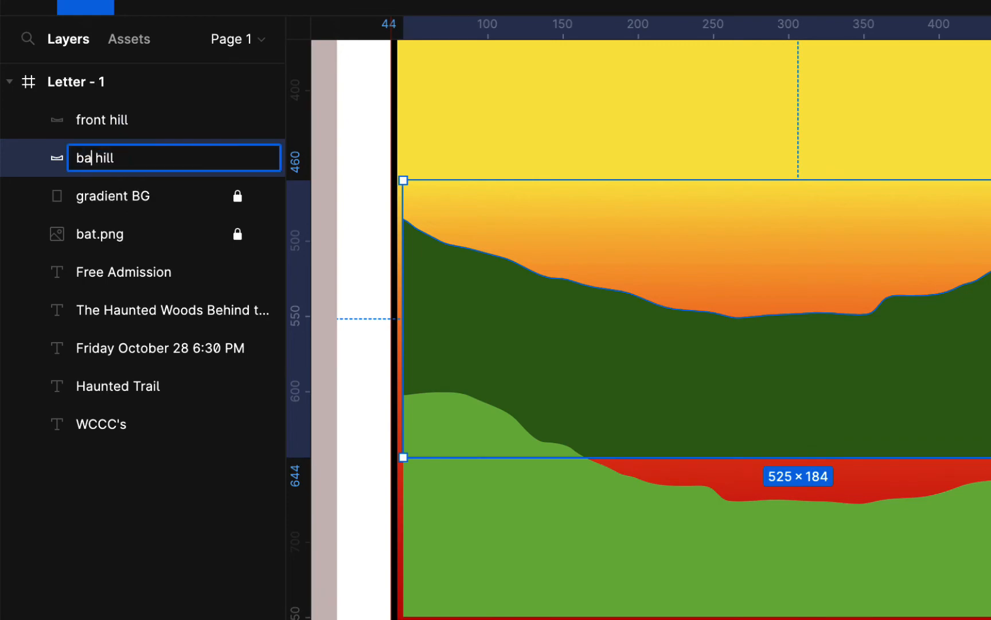
type("ck")
key("Return")
Lower the back hill so it peeks out behind the front hill, and enlarge it to about 536 by 202 px
left_click_drag(968, 339, 964, 455)
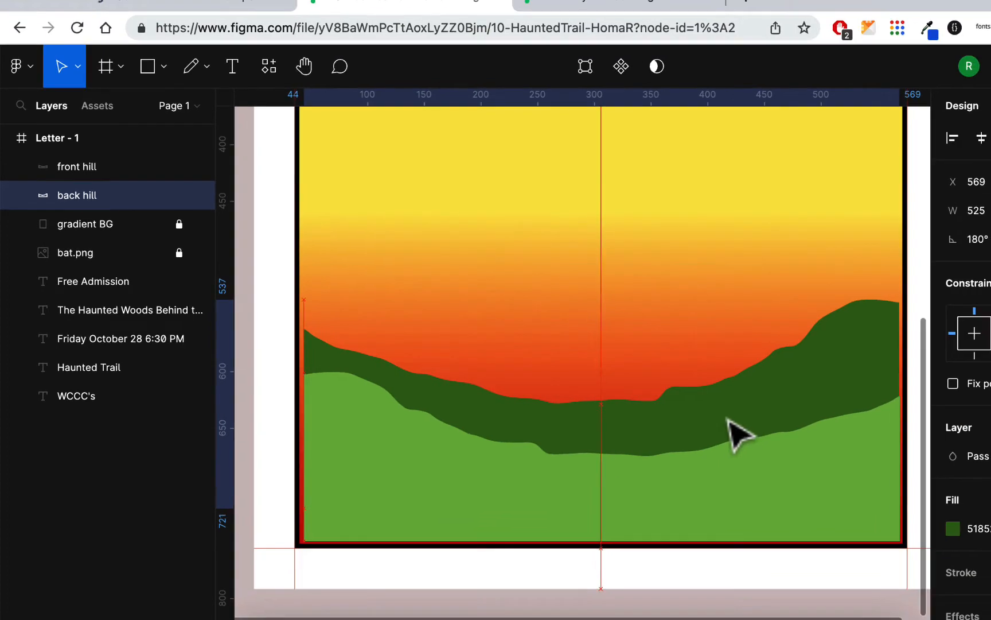
left_click_drag(727, 419, 745, 436)
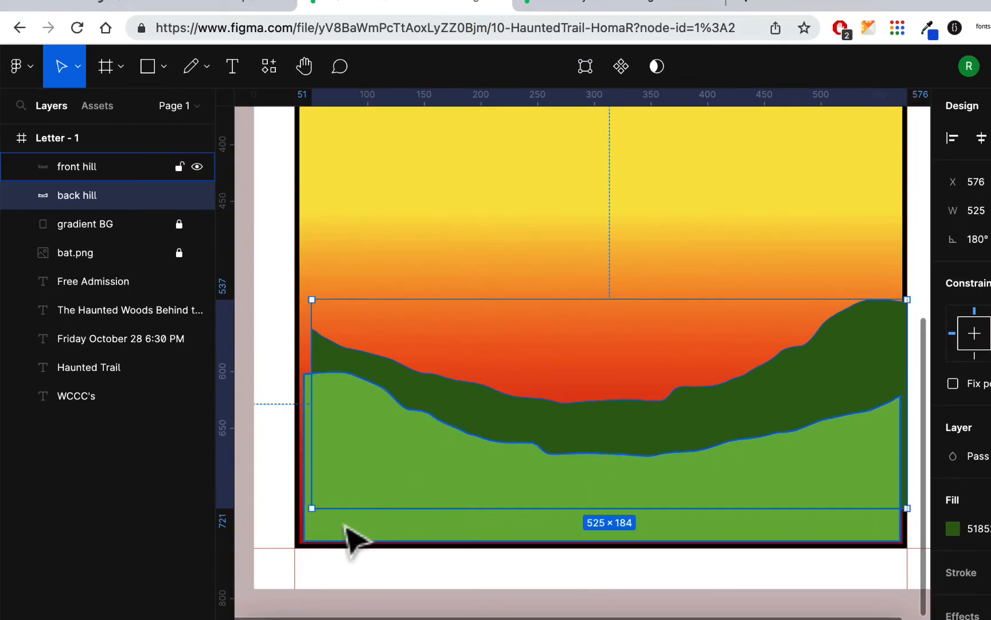
left_click_drag(312, 508, 299, 528)
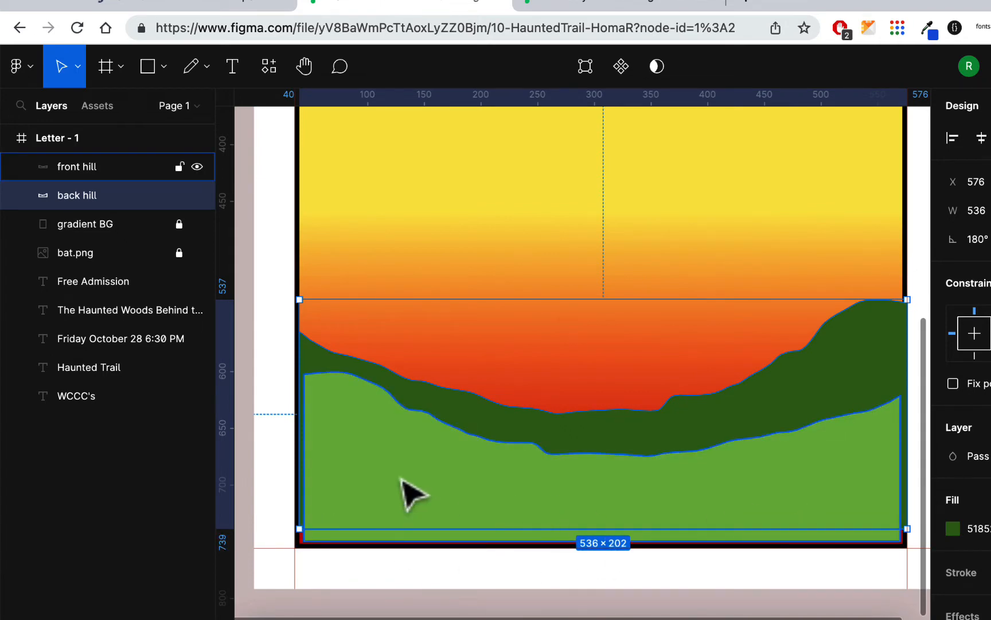
Stretch the front hill's lower corners outward from X 40 so it fills the gap to the black stroke on both sides
scroll(410, 494, "up", 5)
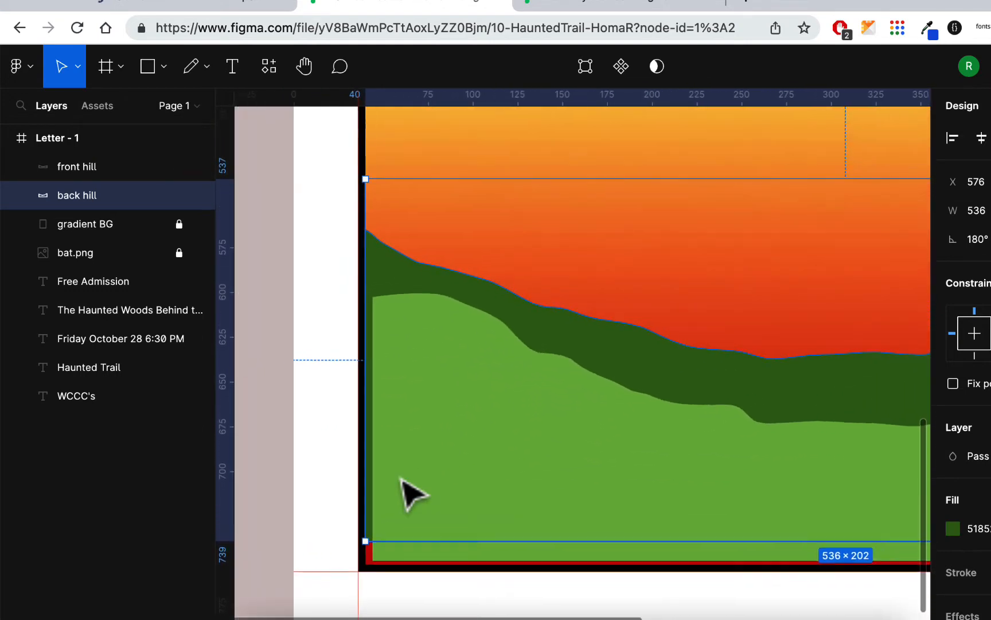
left_click(411, 533)
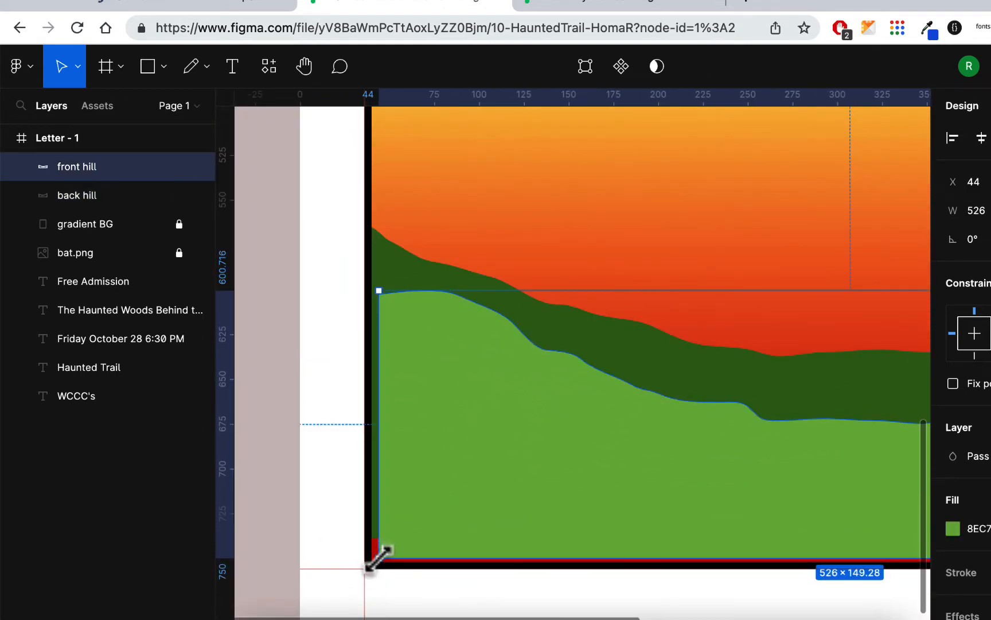
left_click_drag(379, 558, 369, 561)
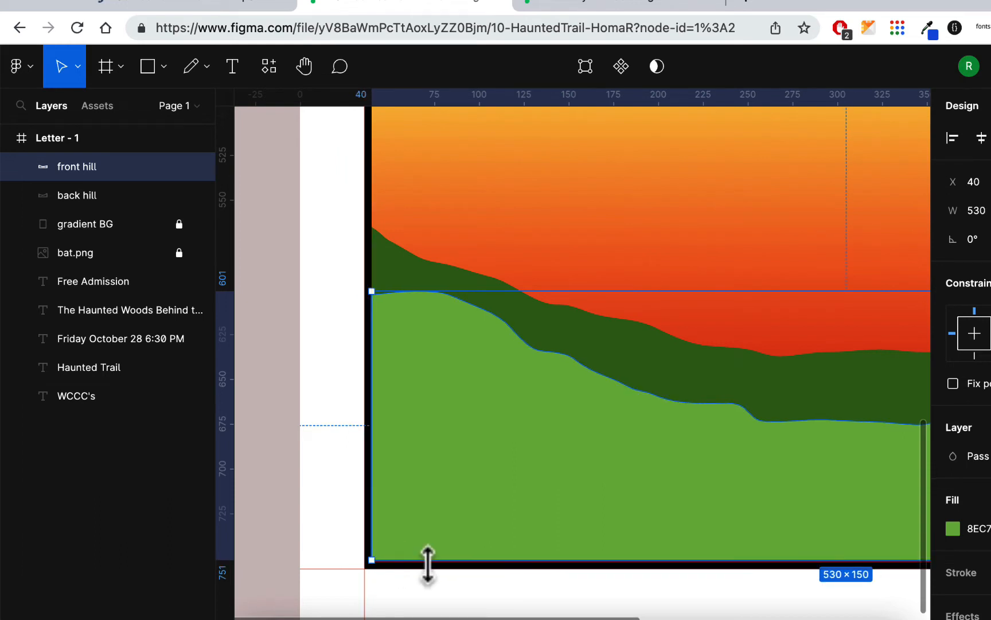
scroll(431, 570, "right", 10)
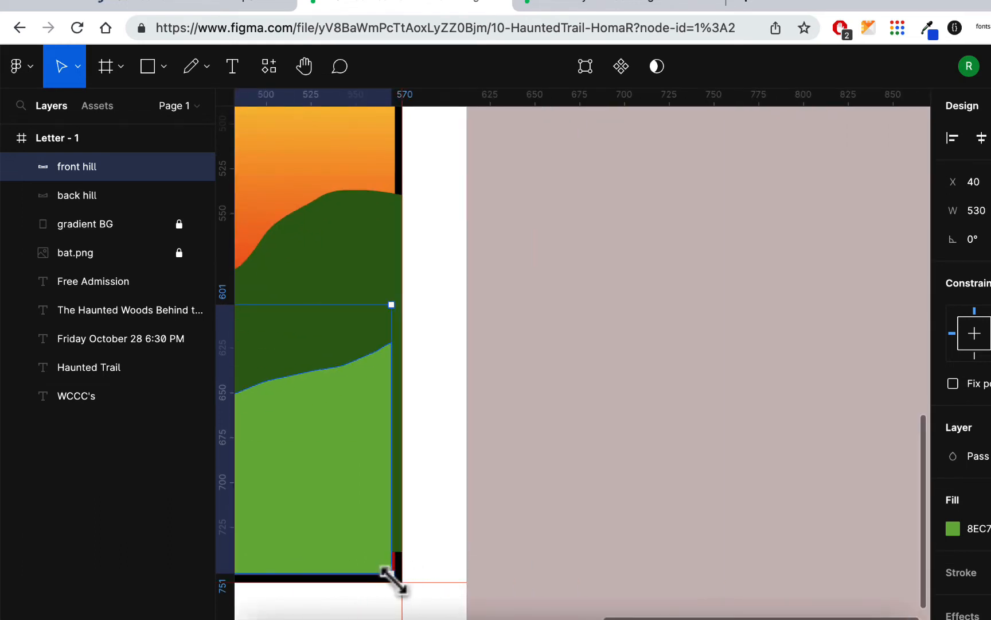
left_click_drag(392, 580, 395, 582)
Narrow the back hill to about 533 by 202 px so its right side stops covering the black stroke
left_click(352, 257)
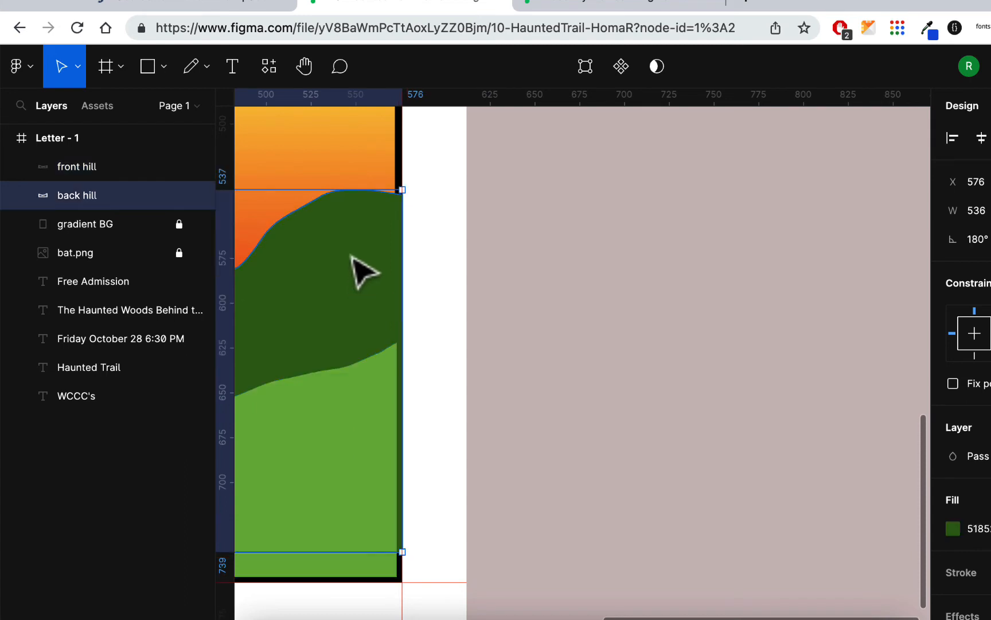
left_click_drag(403, 187, 394, 191)
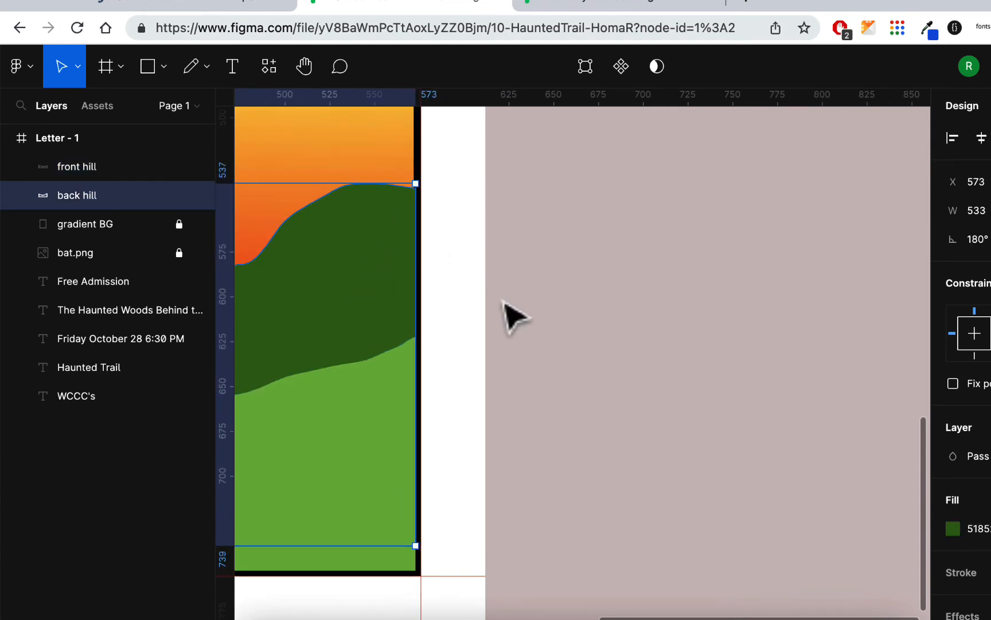
scroll(489, 293, "left", 10)
scroll(488, 293, "down", 2)
scroll(488, 293, "down", 2)
scroll(489, 293, "right", 1)
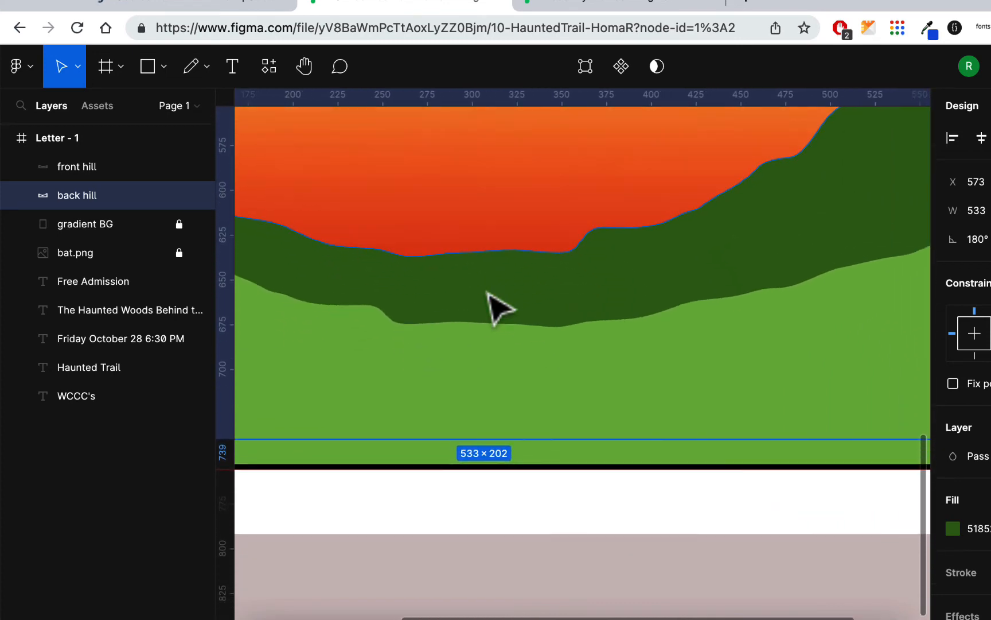
key("minus")
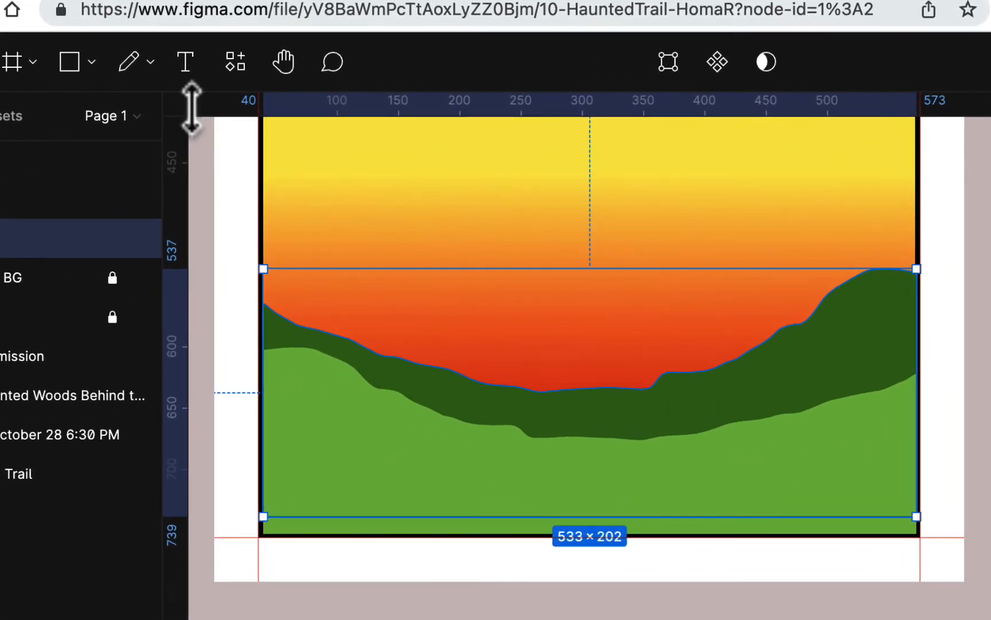
Open the back hill's vector points for editing, leave them as they are, and delete the back hill
double_click(419, 384)
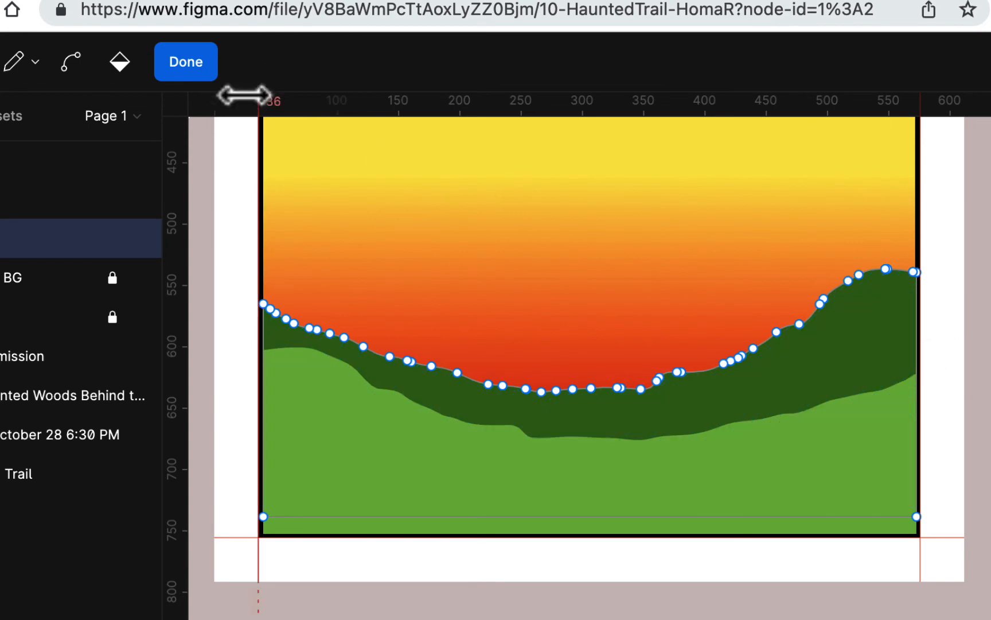
left_click(186, 62)
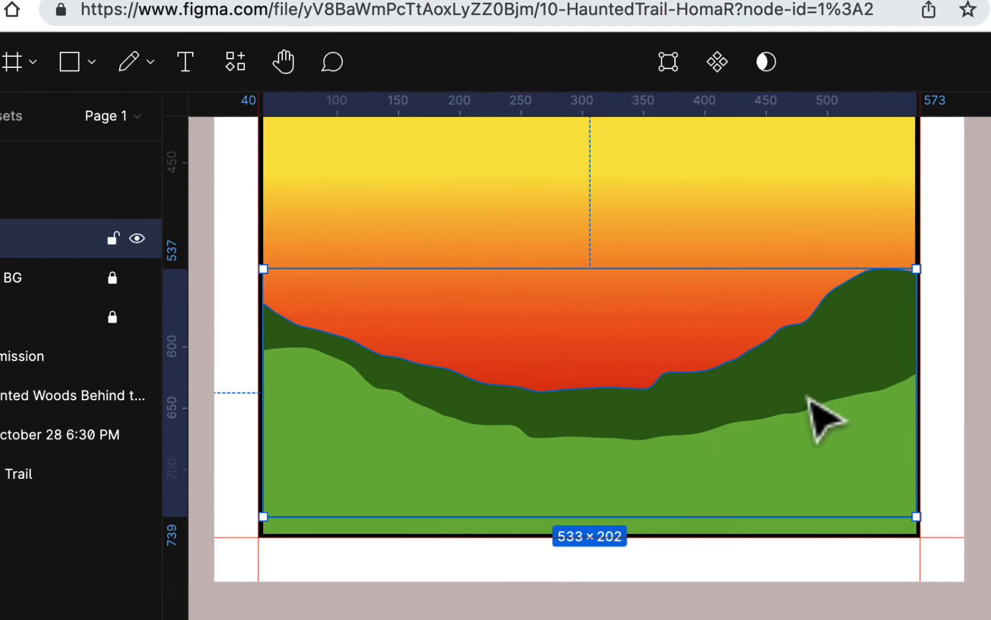
key("Delete")
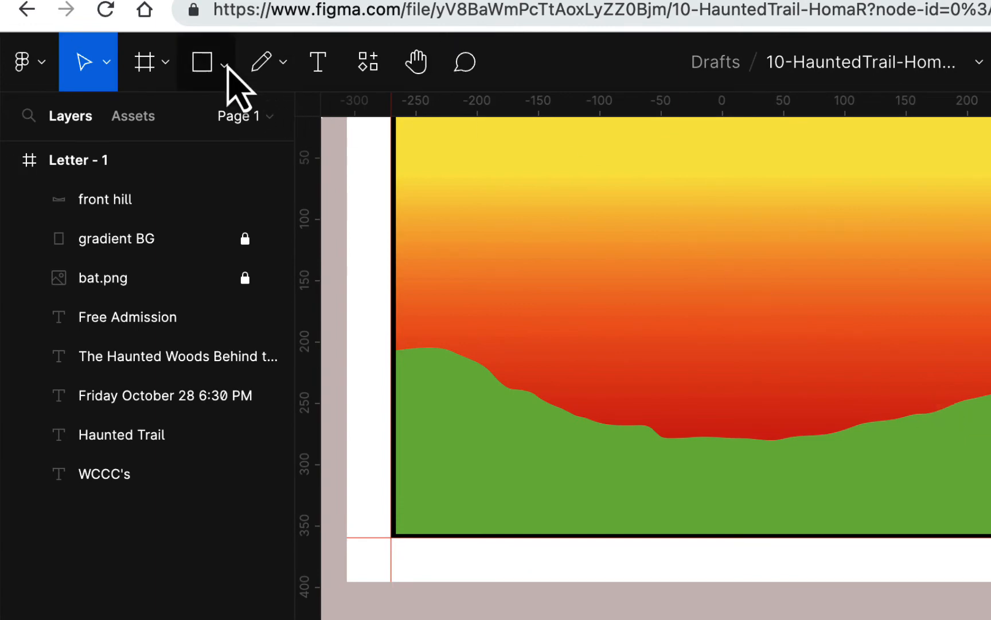
Begin a new Pen tool hill path with straight left, bottom and right sides along the black stroke, from X 38 to X 573 and down to Y 753
left_click(281, 67)
left_click(292, 125)
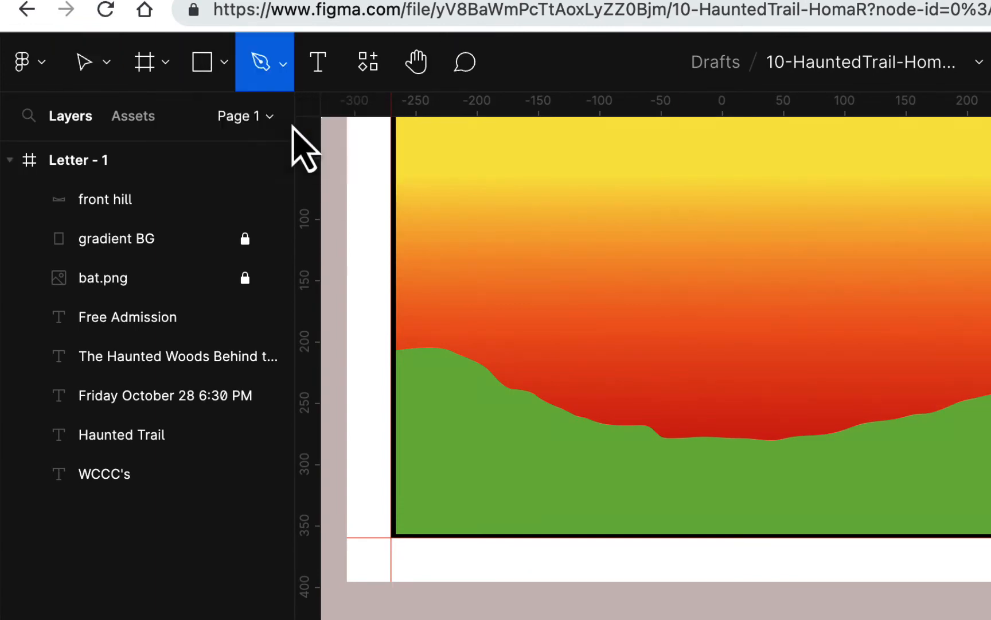
left_click(394, 326)
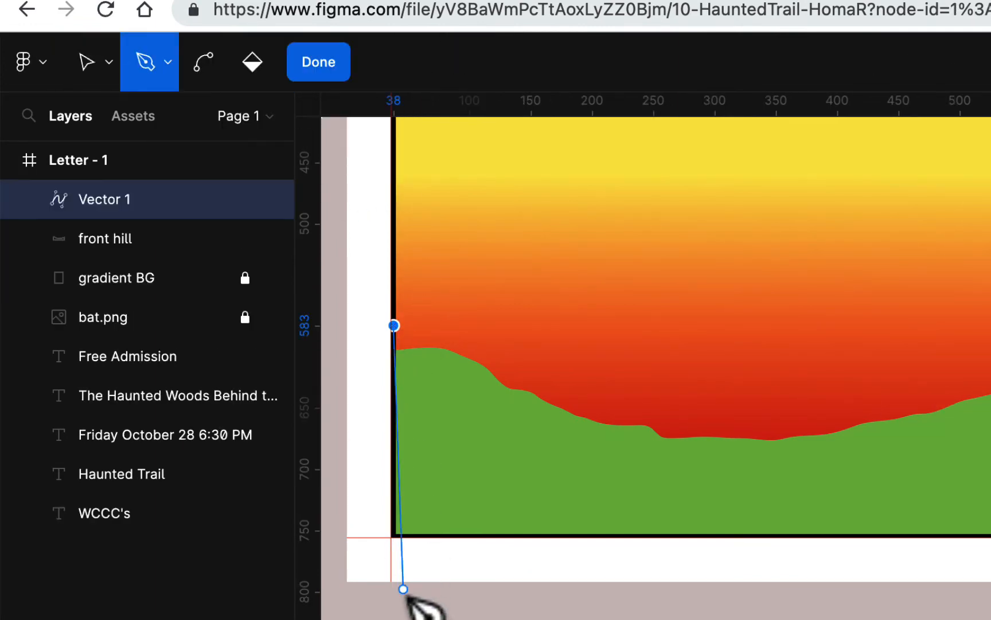
left_click(393, 533)
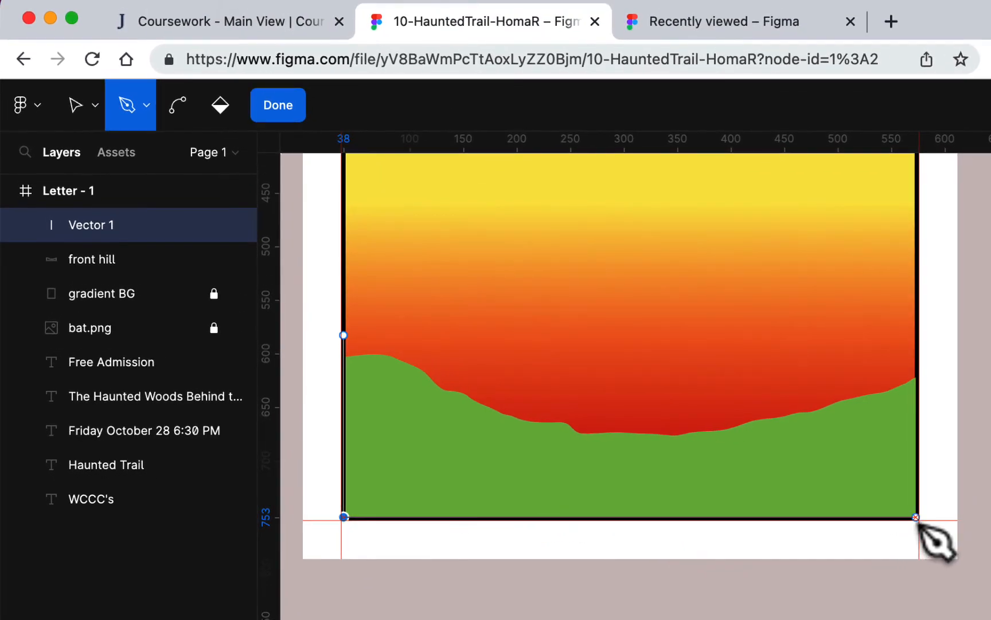
left_click(915, 516)
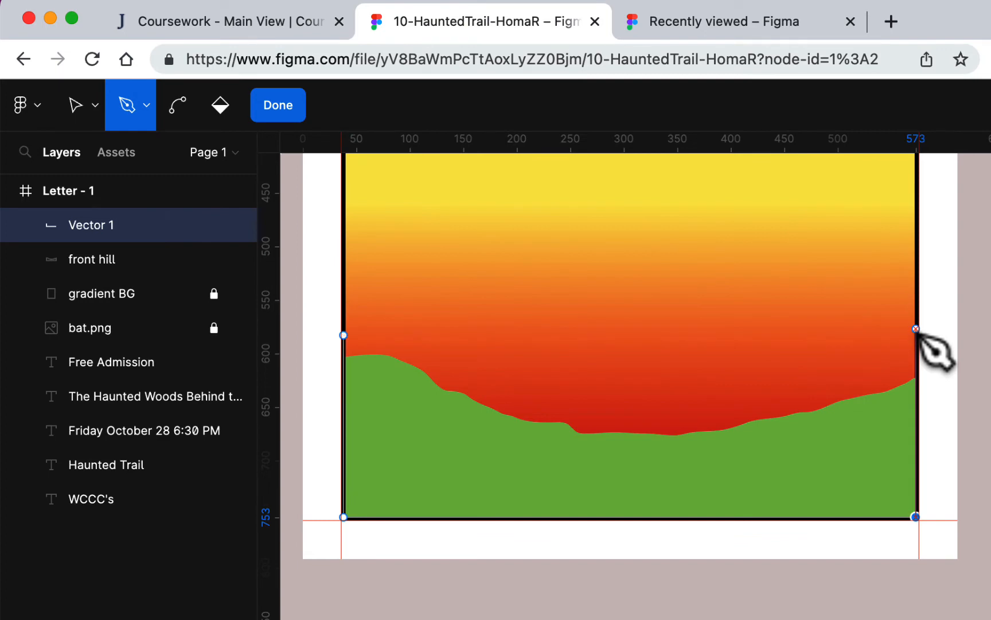
left_click(915, 328)
Close the path with a wavy top edge of four curved points, making a hill shape about 535 by 176 px
left_click_drag(800, 393, 713, 391)
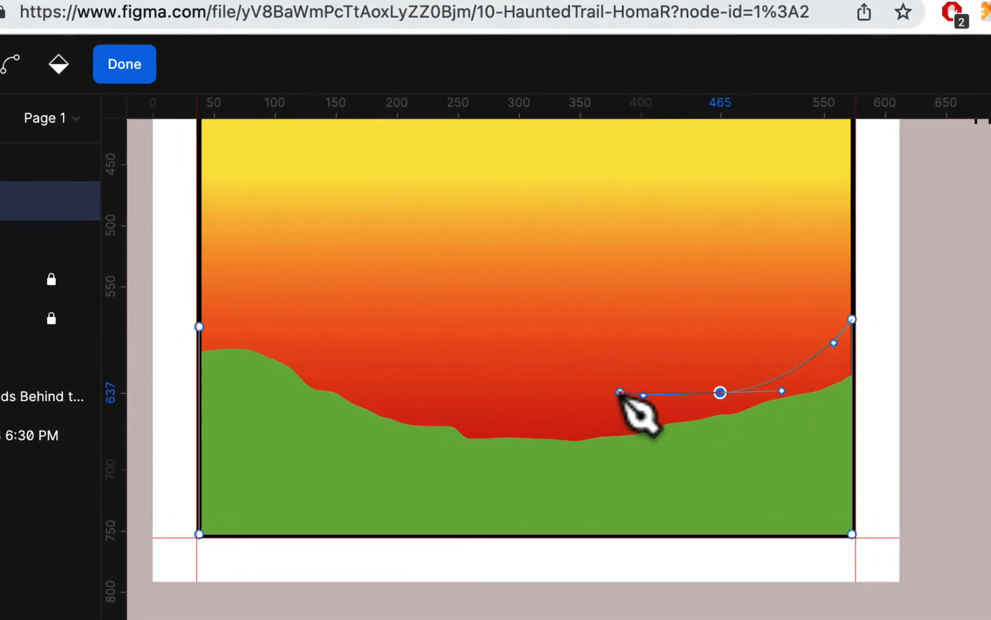
left_click_drag(585, 364, 541, 363)
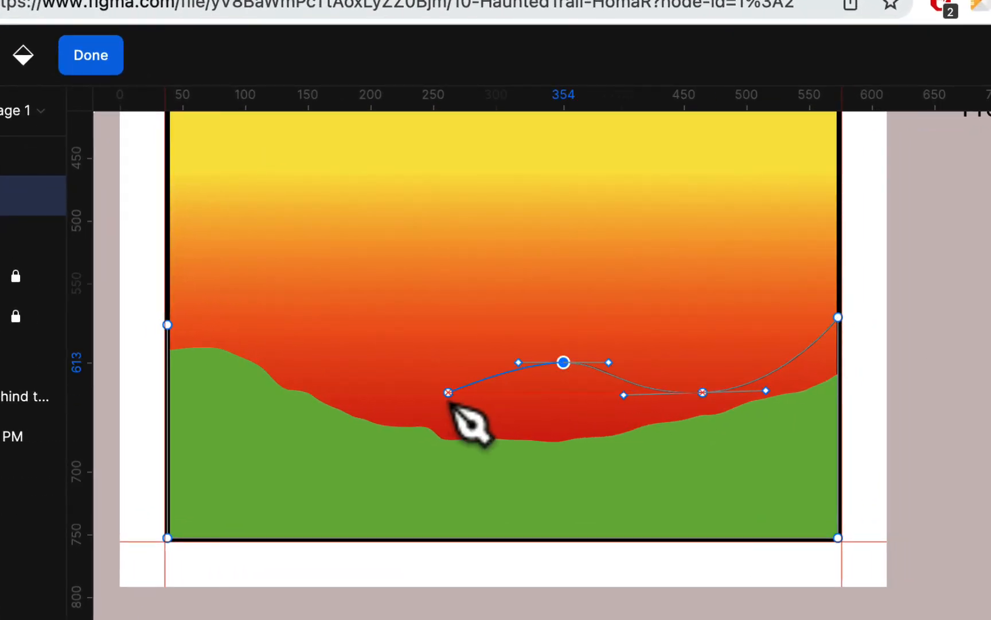
left_click_drag(453, 408, 378, 403)
left_click_drag(306, 343, 241, 324)
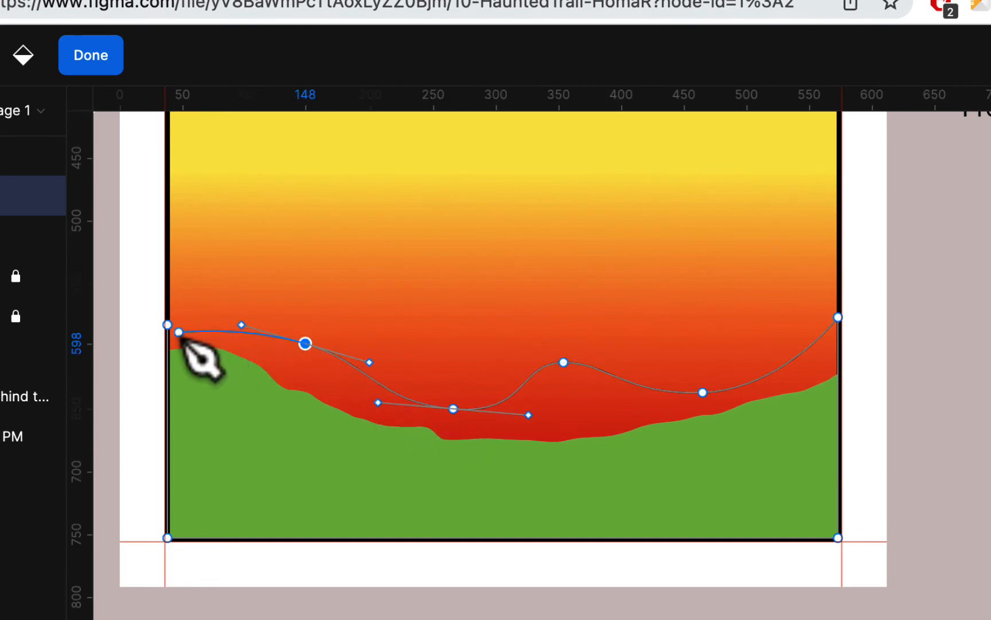
left_click(168, 326)
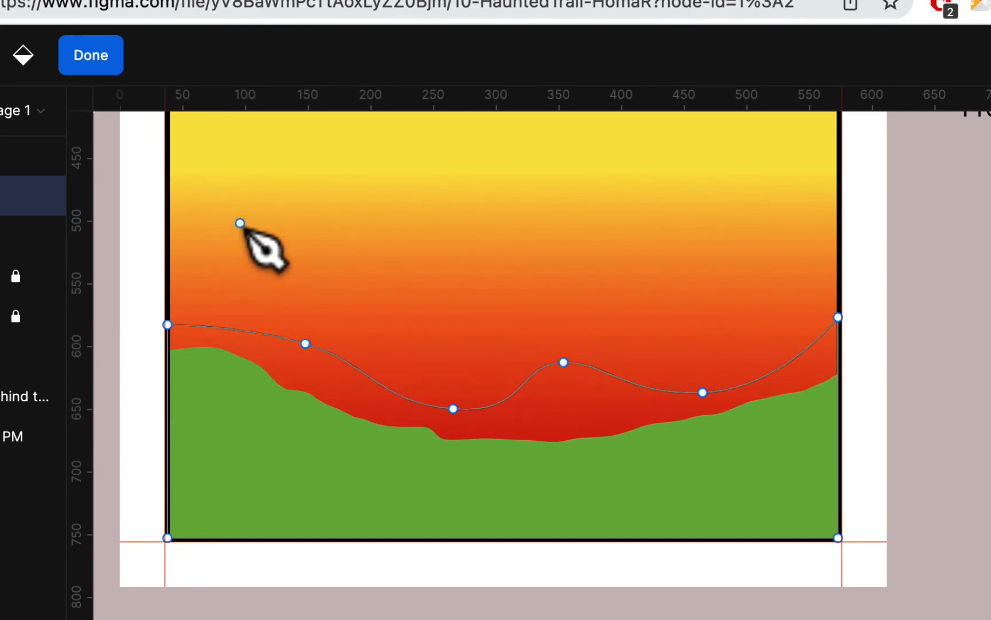
key("Escape")
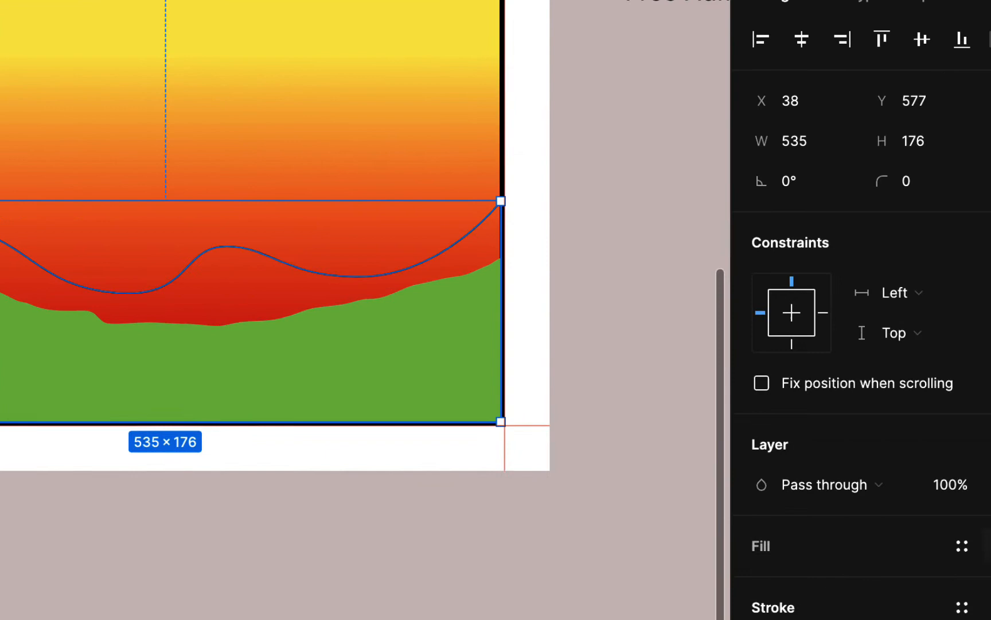
Fill the new hill with dark green 498817 and place its layer directly behind the front hill
left_click(963, 531)
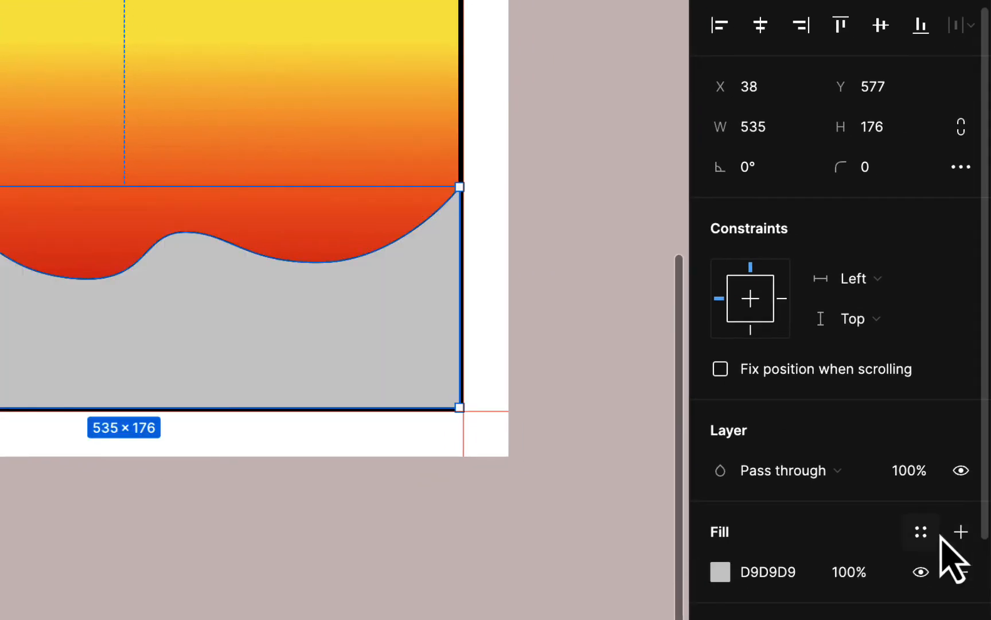
left_click(720, 571)
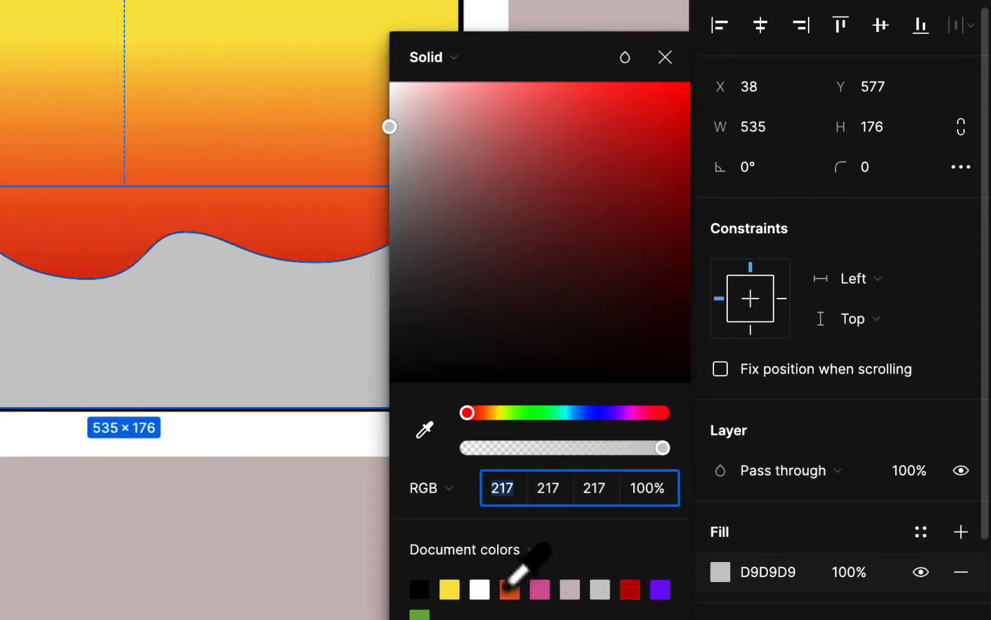
left_click(420, 612)
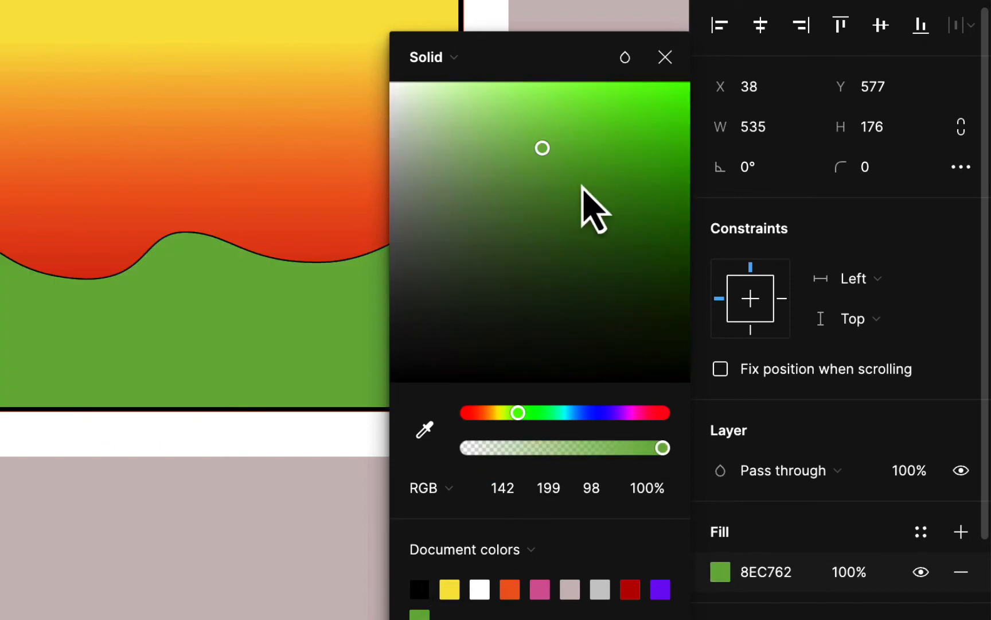
left_click(641, 231)
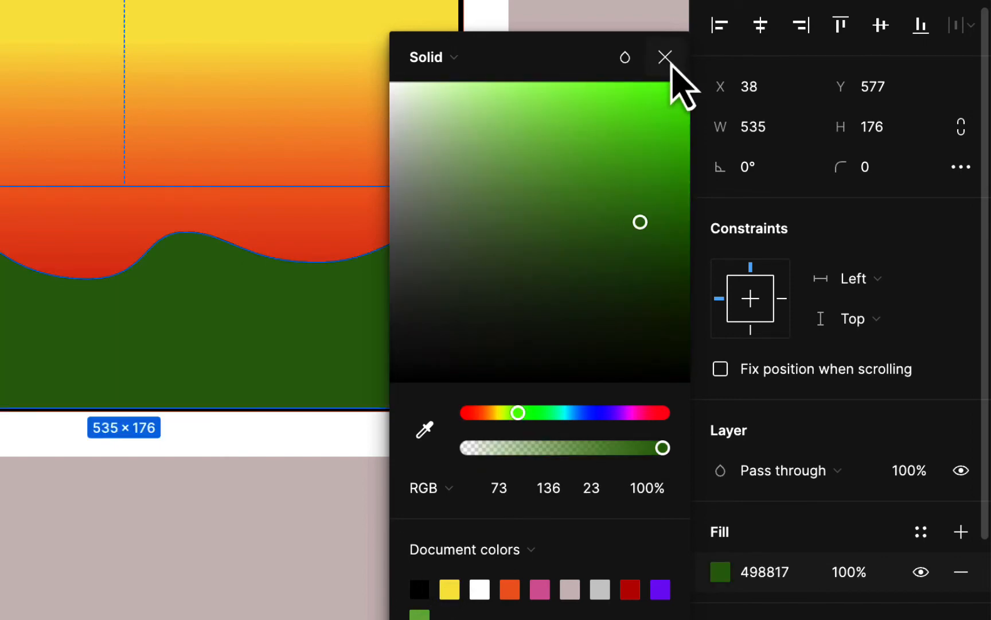
left_click(666, 58)
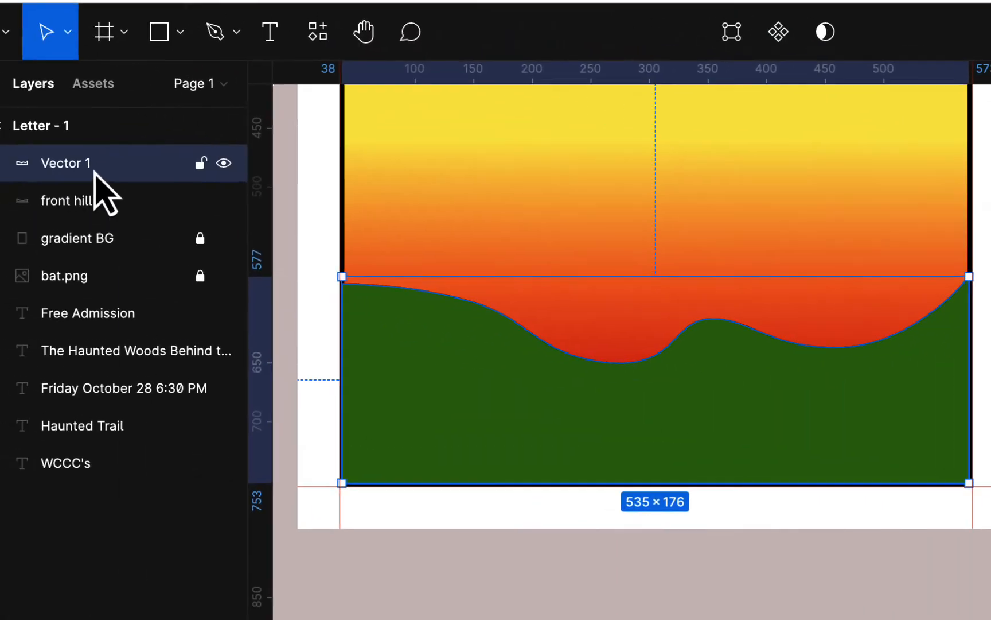
left_click_drag(94, 170, 99, 232)
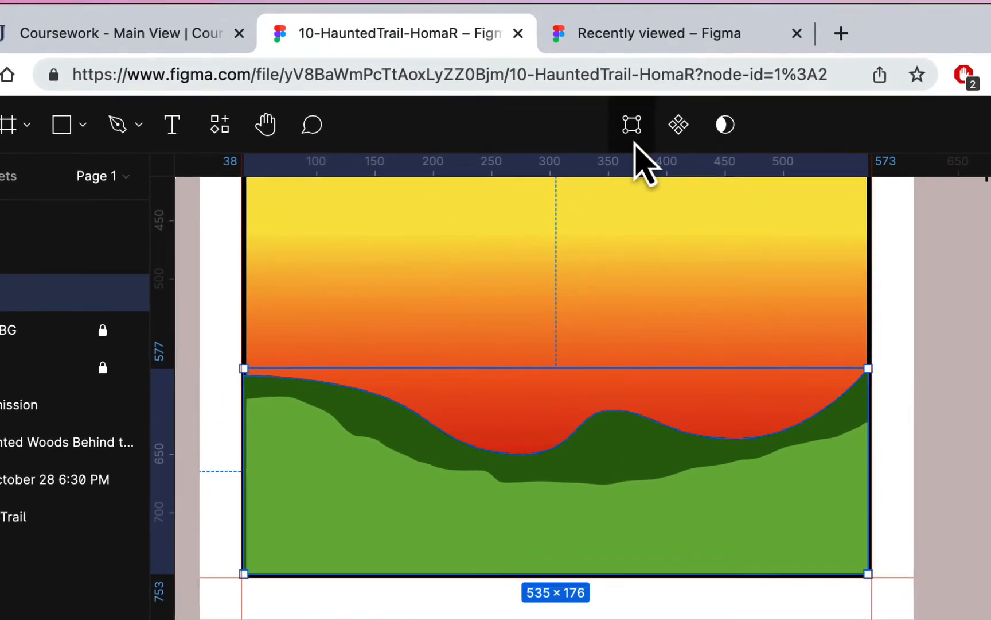
Edit the back hill's points: raise the right dip to about X 466, Y 623 and lower the middle crest to about X 351, Y 623
left_click(632, 124)
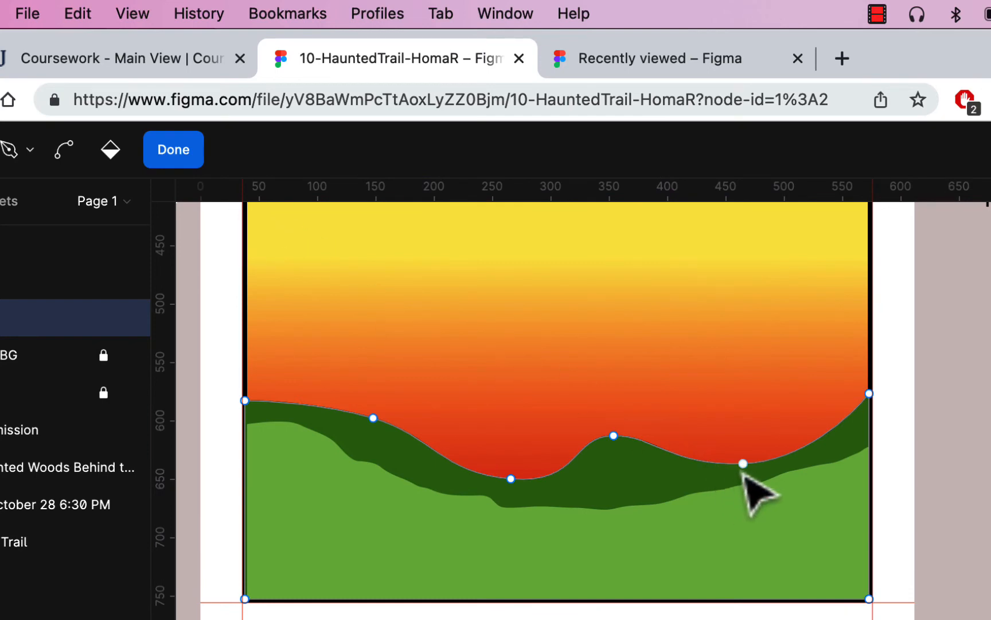
left_click_drag(744, 464, 745, 447)
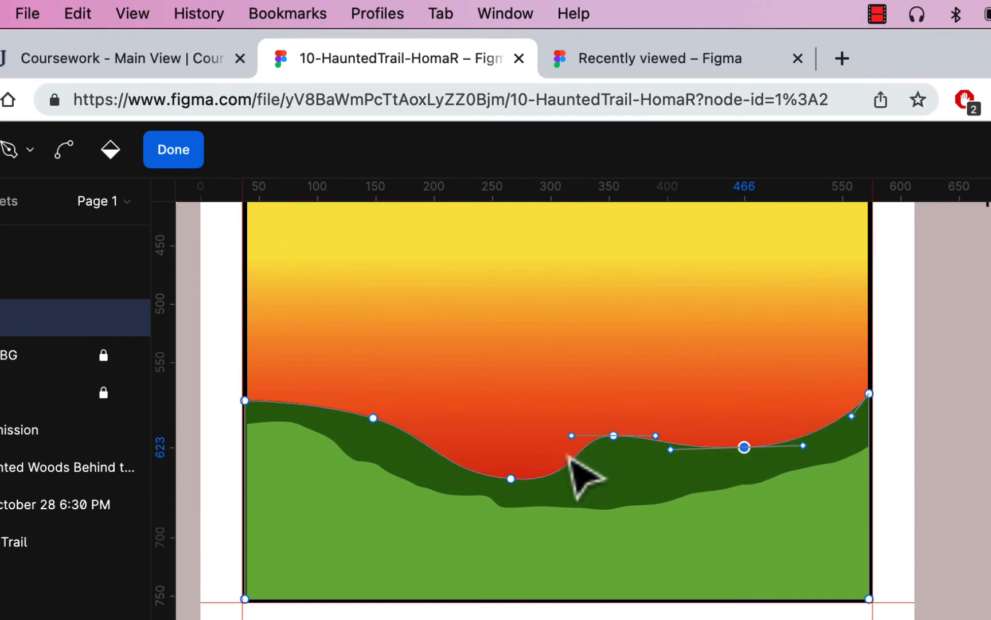
left_click_drag(614, 437, 610, 448)
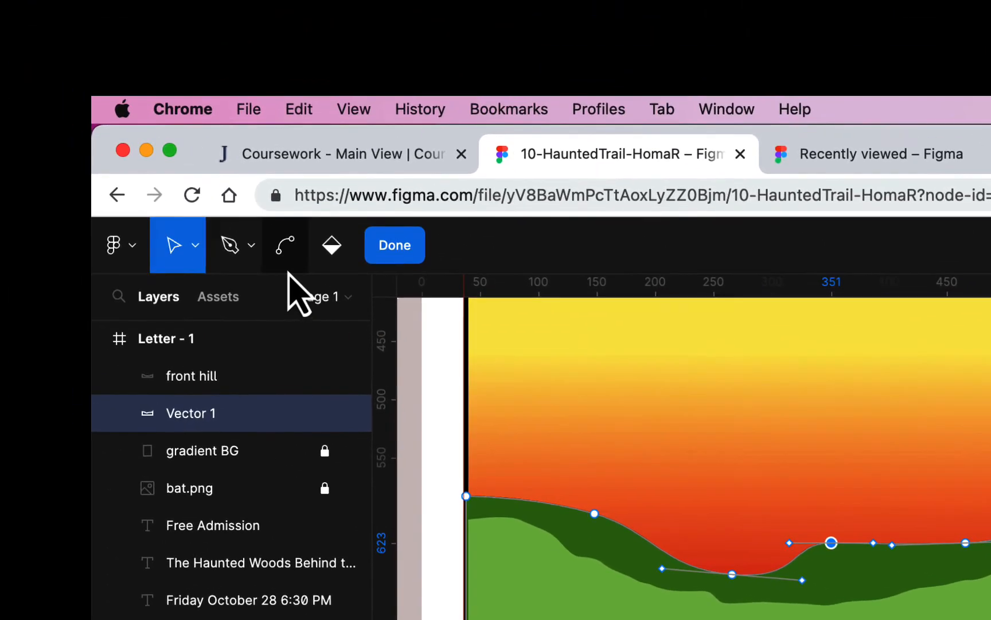
Add a point on the back hill's left slope and shift it to about X 193, Y 627.5
left_click(8, 149)
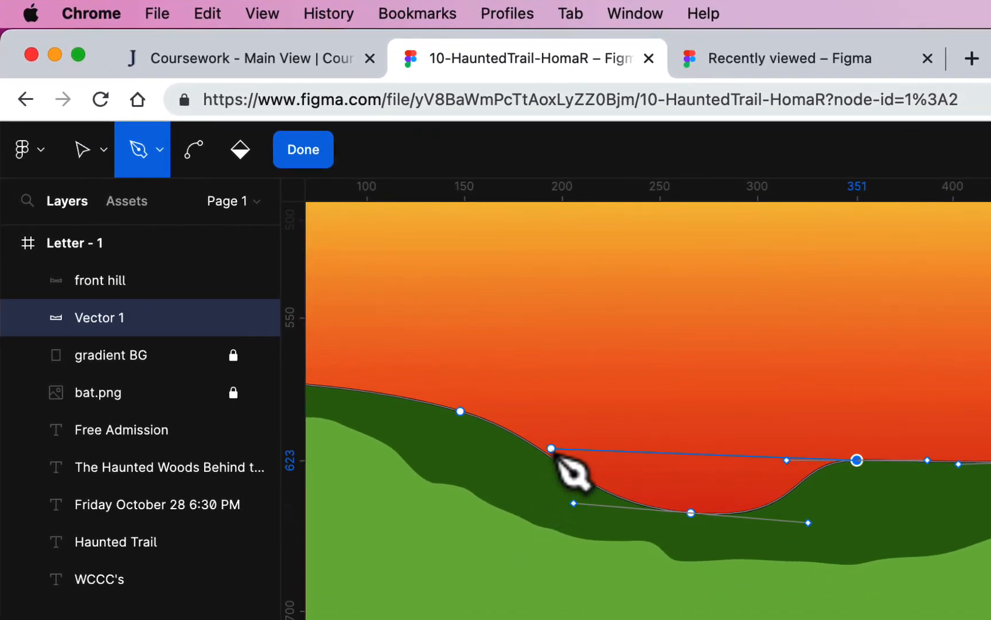
left_click_drag(554, 454, 567, 474)
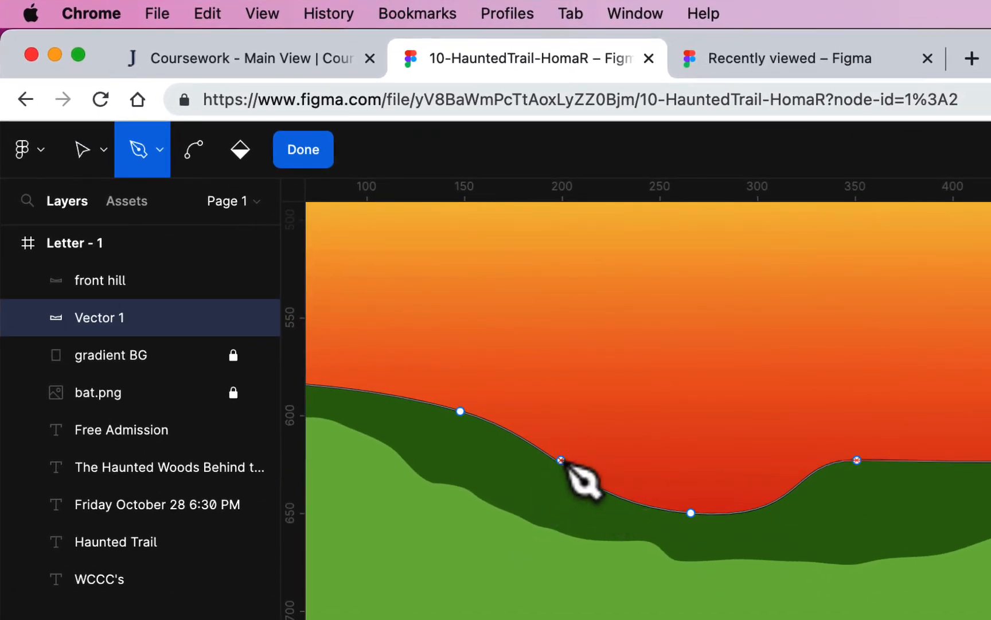
left_click(561, 464)
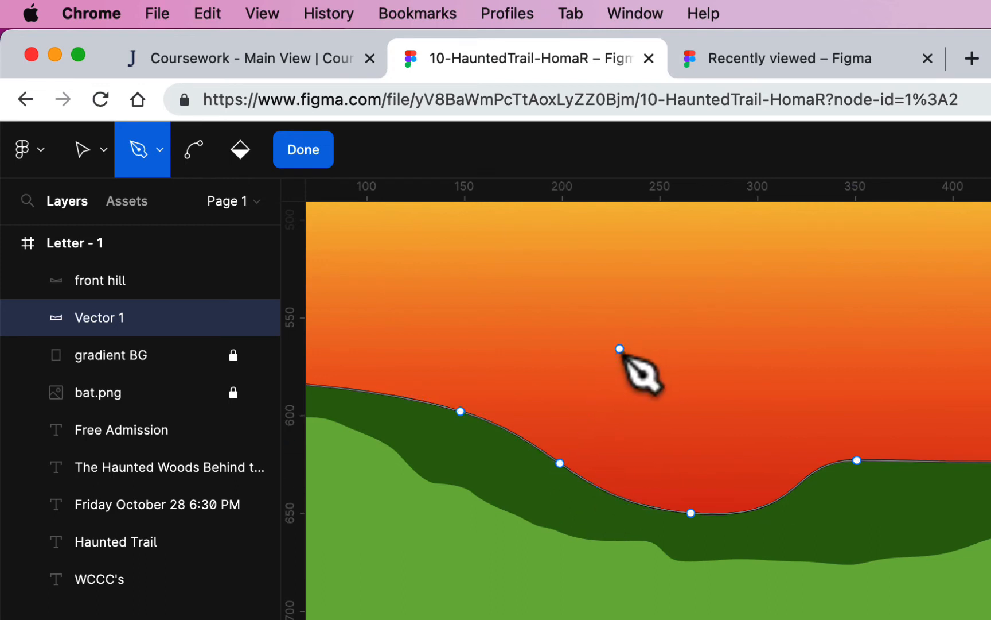
left_click(84, 152)
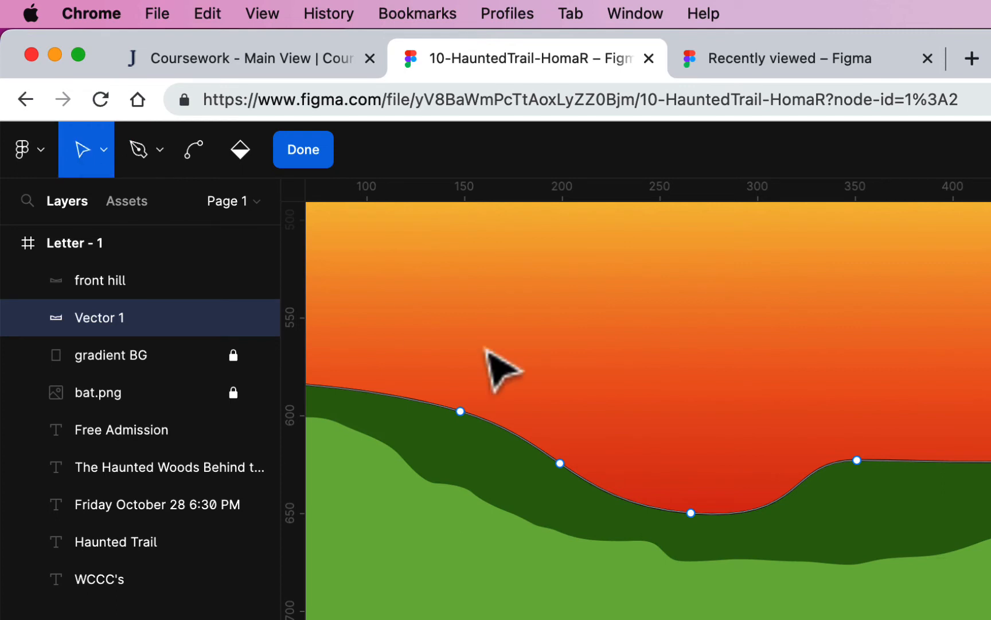
left_click_drag(564, 472, 552, 478)
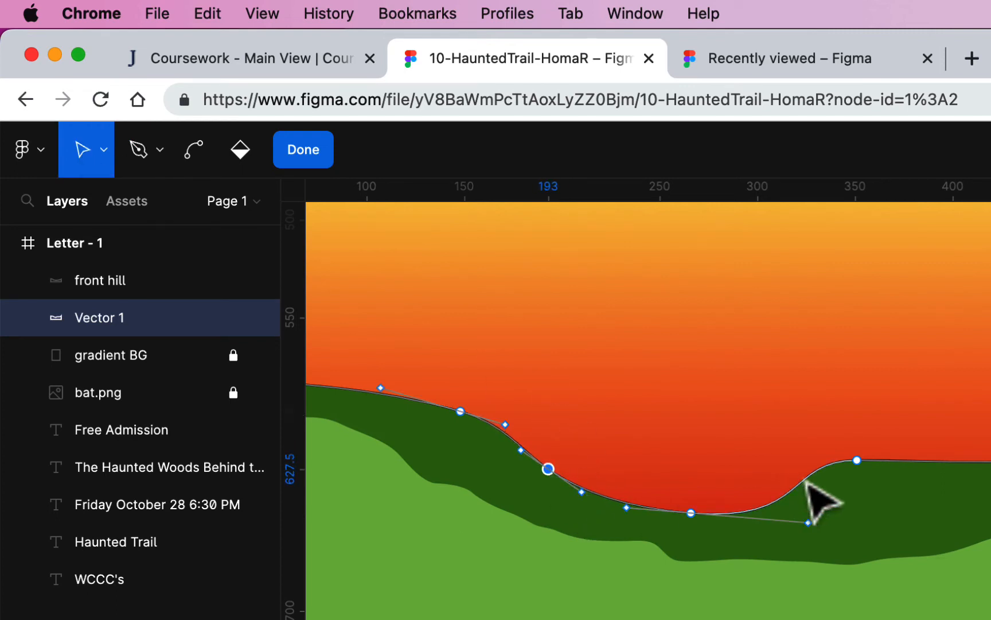
Move the back hill's middle crest point down to about X 358 and raise the right point to about X 467.5, Y 604
left_click_drag(857, 467, 871, 490)
left_click_drag(804, 493, 814, 507)
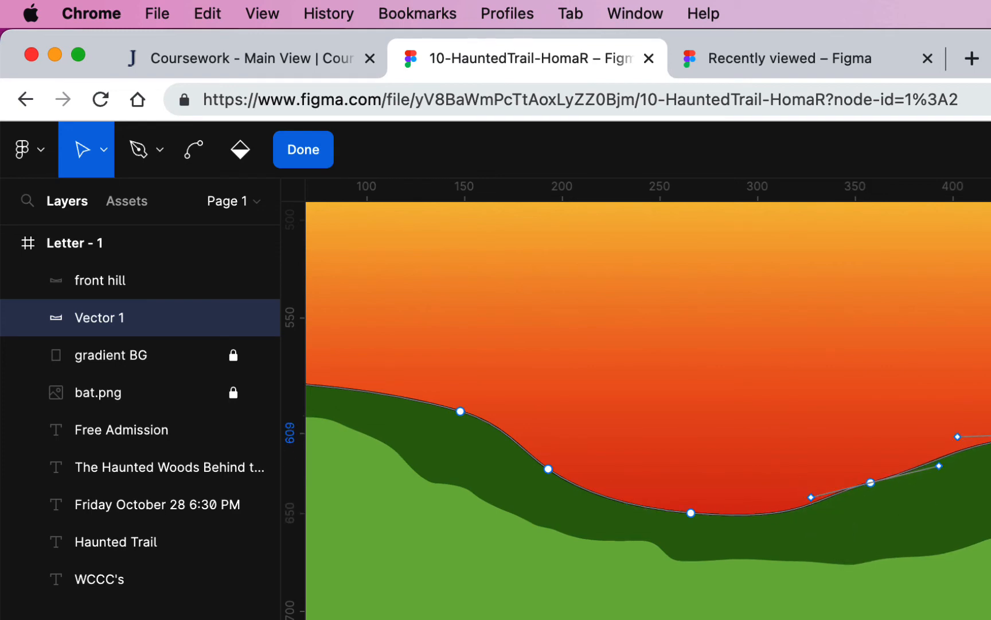
key("super")
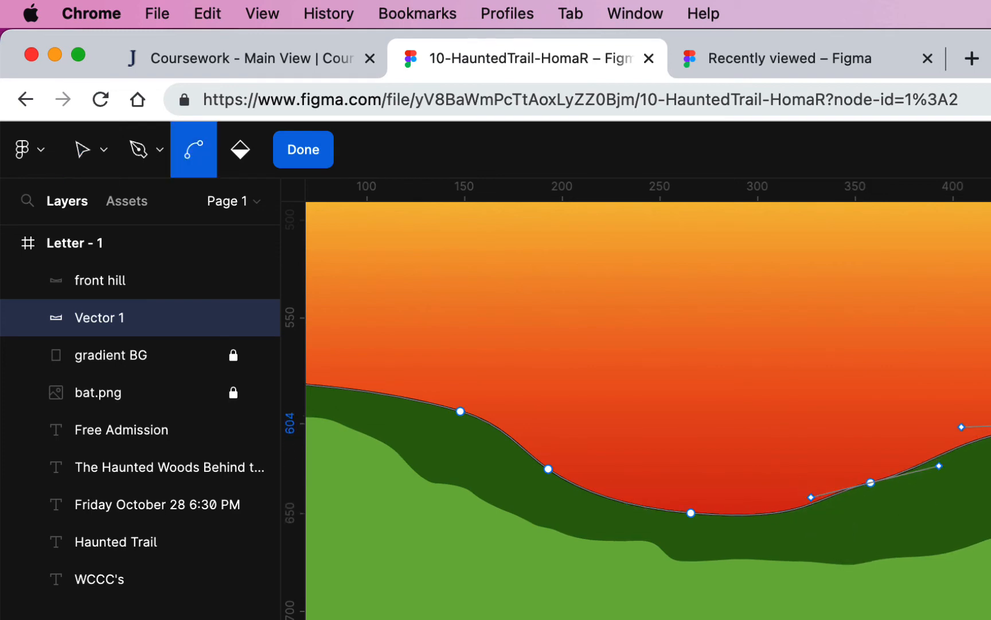
scroll(746, 528, "up", 5)
scroll(747, 530, "down", 5)
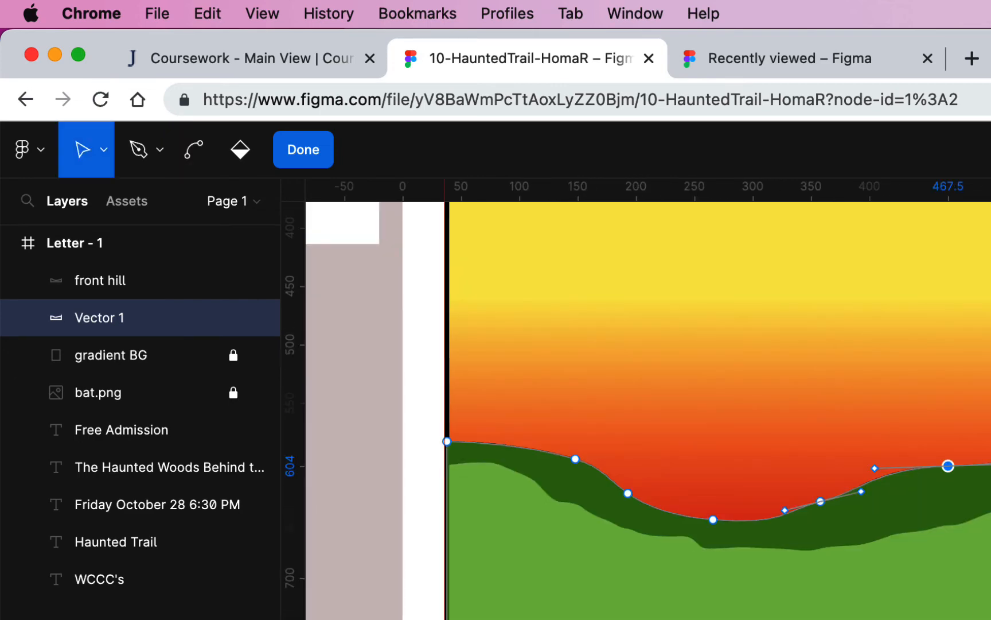
Round the back hill's left crest into a soft bulge by adjusting the curve handles around the point at X 148
left_click(575, 458)
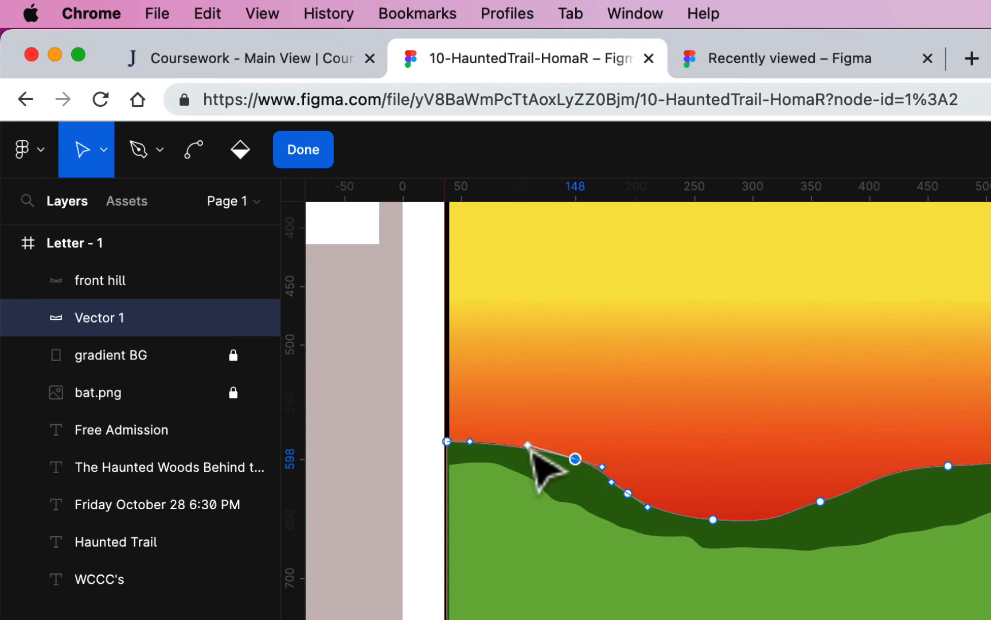
left_click_drag(531, 448, 526, 428)
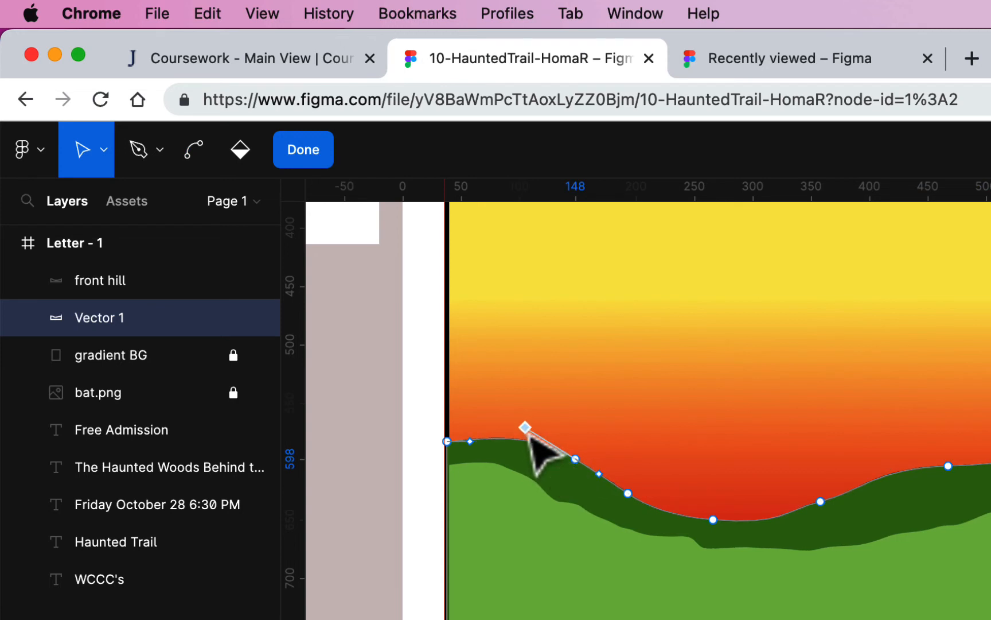
left_click_drag(470, 441, 474, 440)
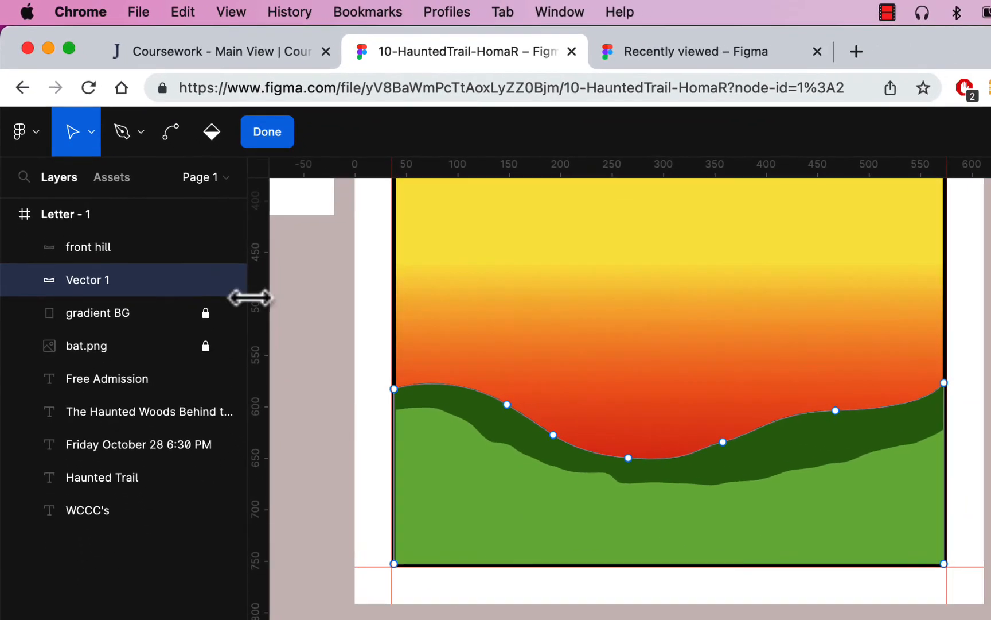
Shorten the front hill from its top edge so a wider band of the dark green back hill shows
left_click(143, 253)
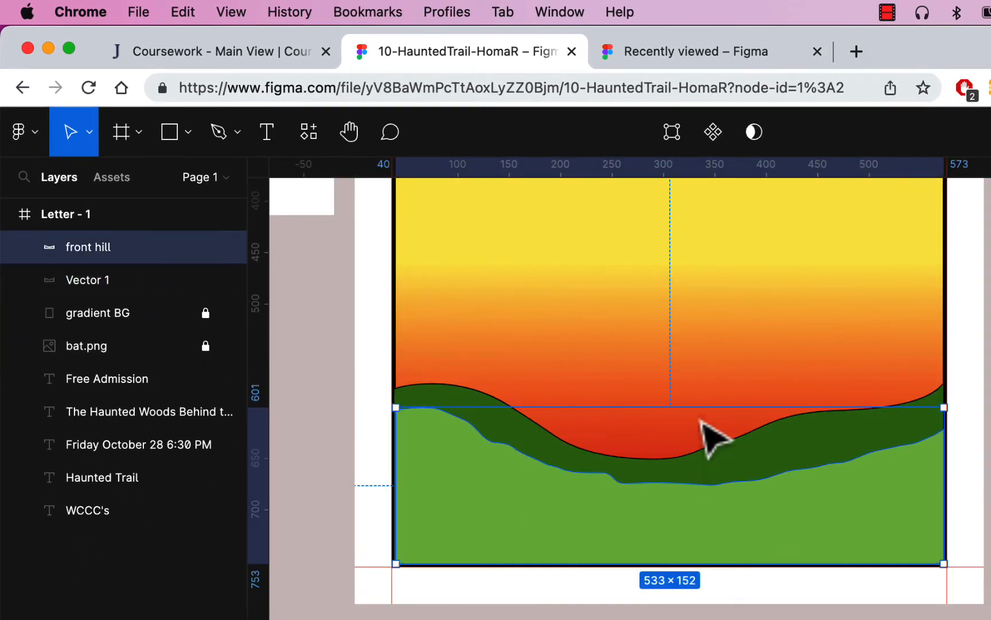
left_click_drag(804, 415, 731, 440)
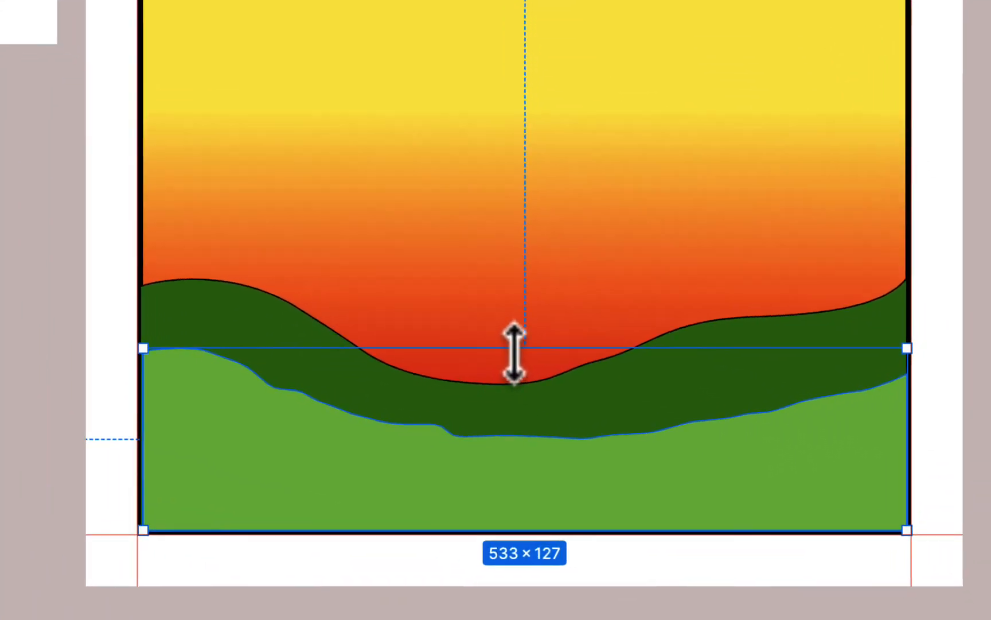
left_click_drag(663, 435, 663, 418)
left_click_drag(503, 320, 485, 351)
Remove the black stroke from the dark green back hill and deselect it
left_click(883, 347)
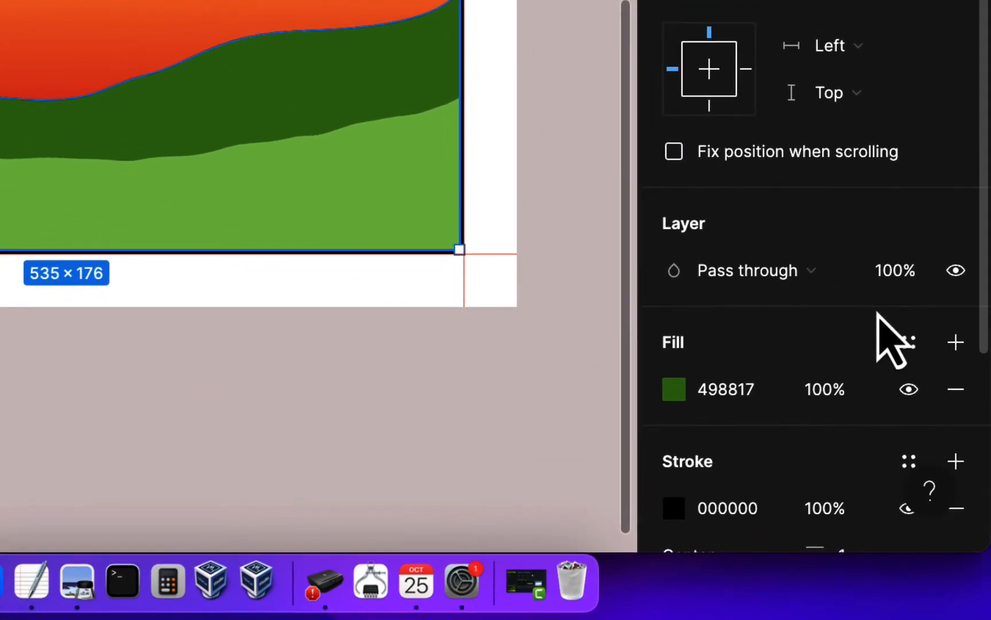
scroll(886, 345, "down", 2)
left_click(956, 443)
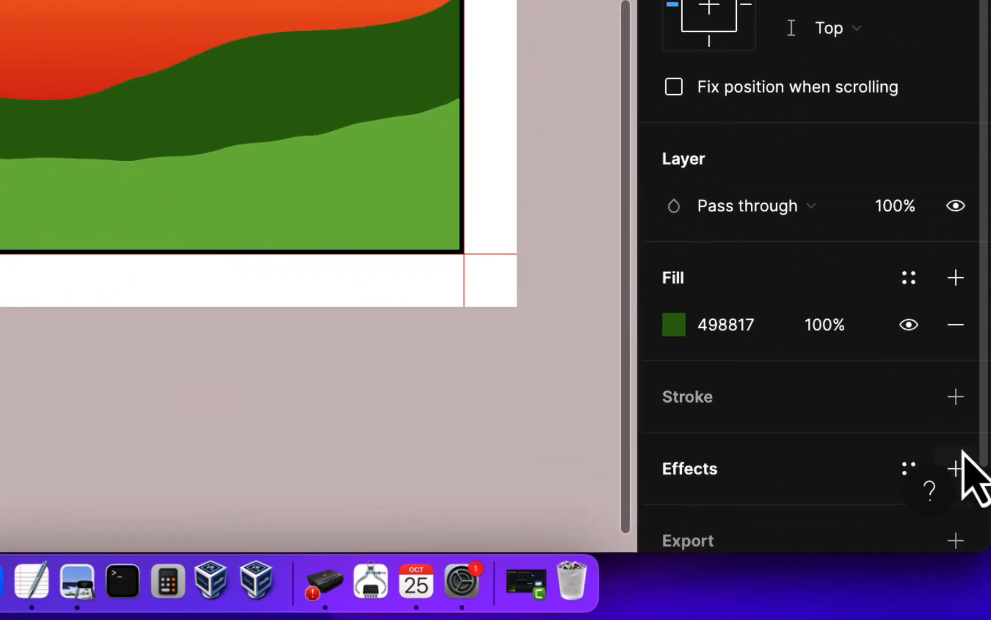
left_click(584, 141)
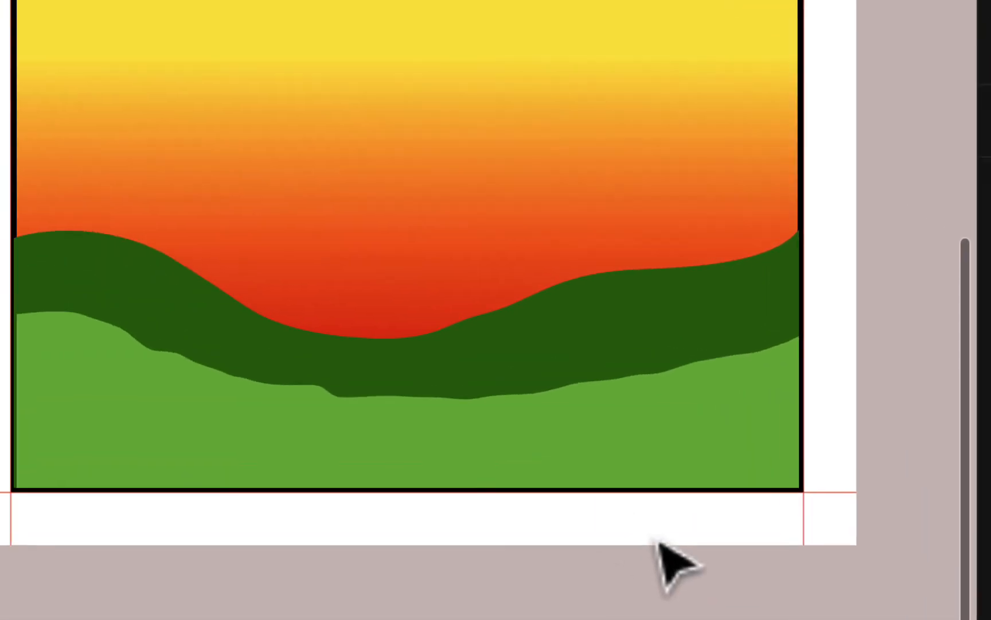
scroll(714, 580, "up", 2)
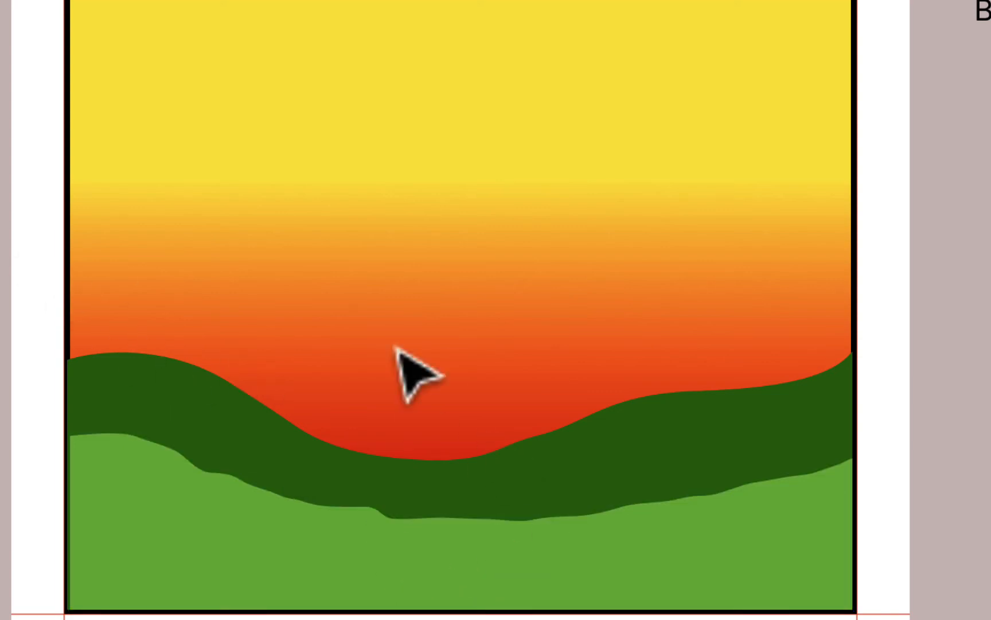
Rename the Vector 1 layer as "back hill" and lock both the back hill and front hill layers
double_click(143, 339)
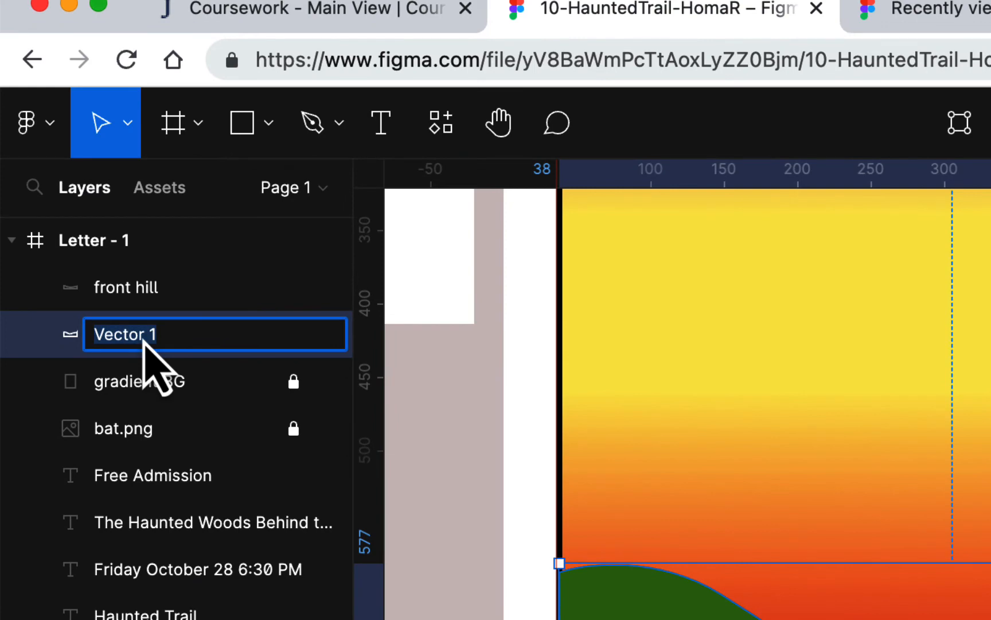
type("back hill")
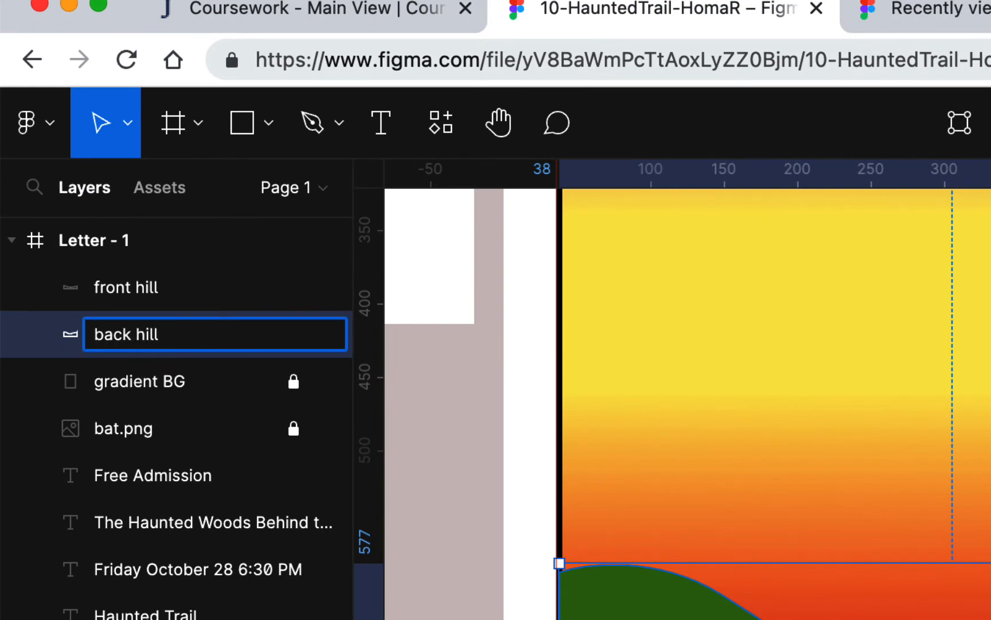
key("Return")
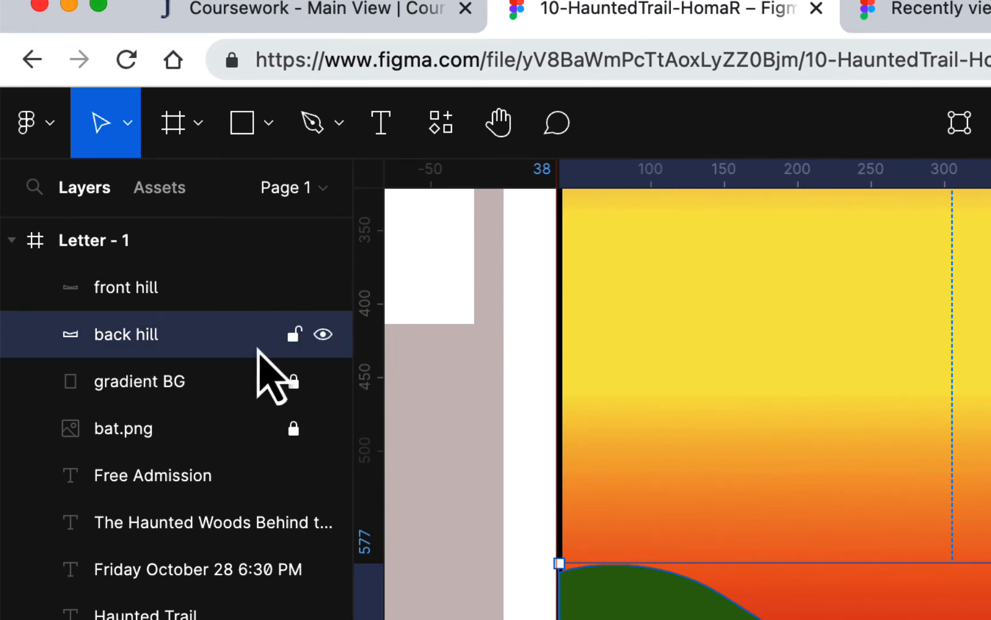
left_click(293, 334)
left_click(293, 287)
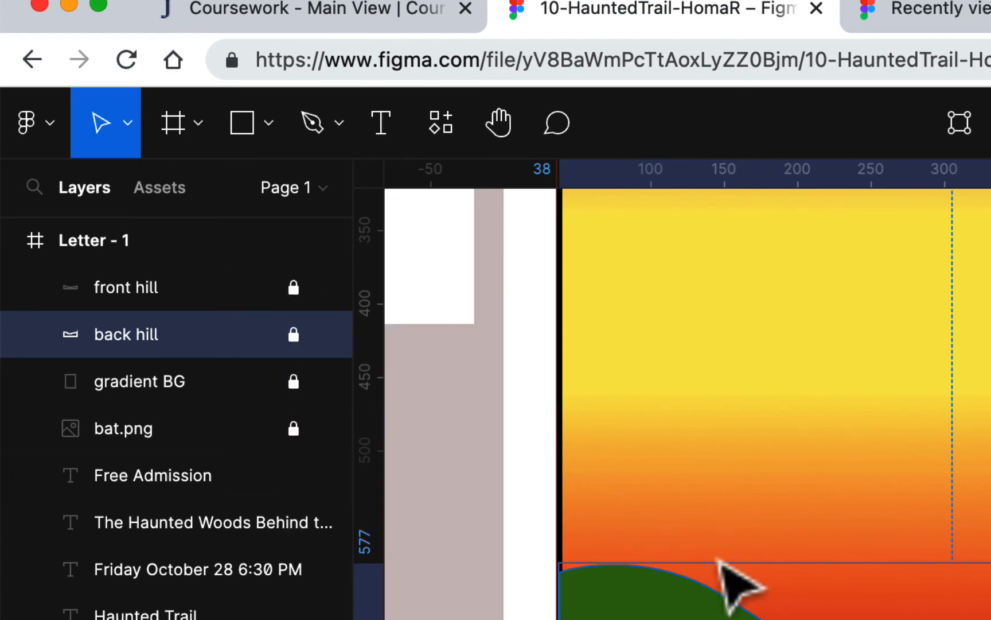
Draw a rectangle about 81 × 64 at the bottom centre of the front hill and open it for point editing
left_click(241, 123)
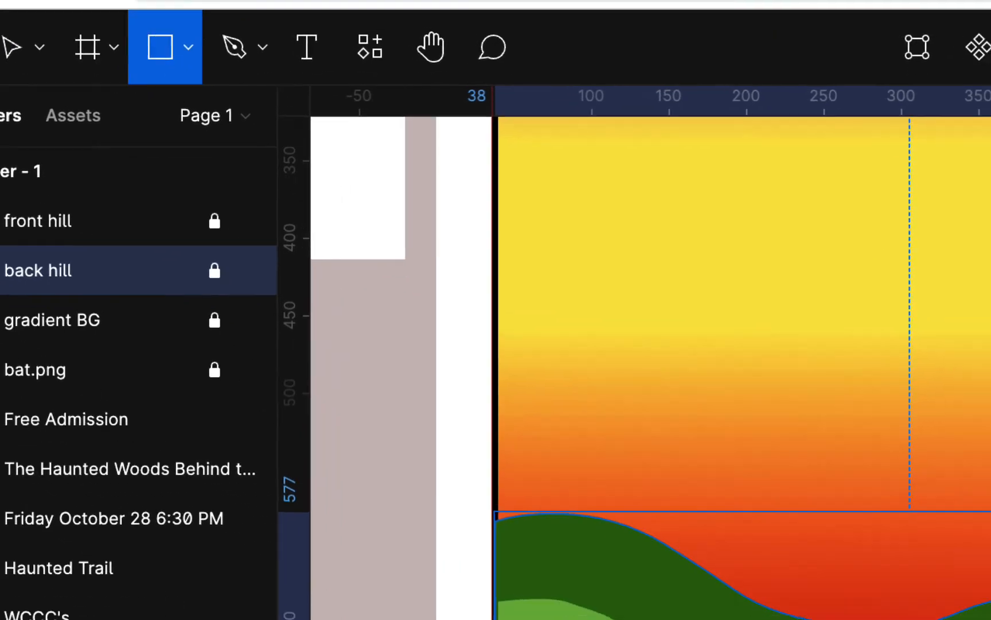
left_click_drag(599, 462, 726, 563)
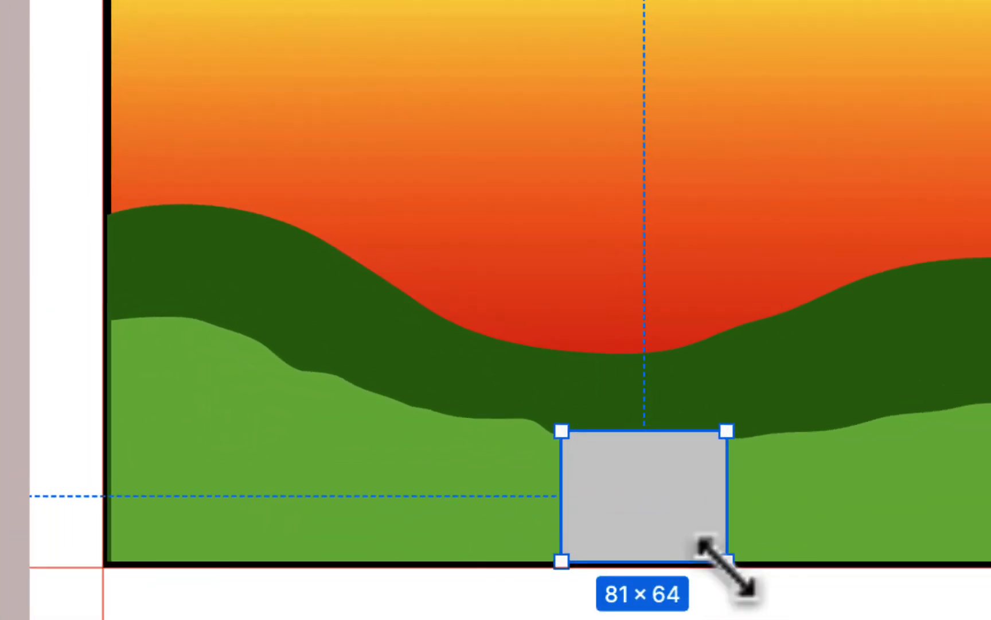
key("plus")
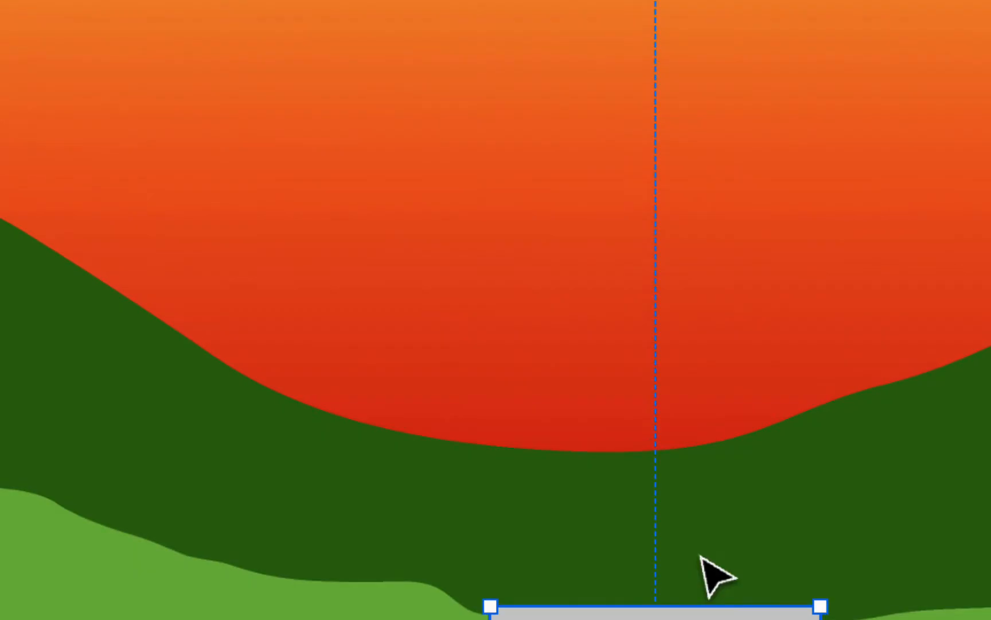
scroll(700, 556, "down", 3)
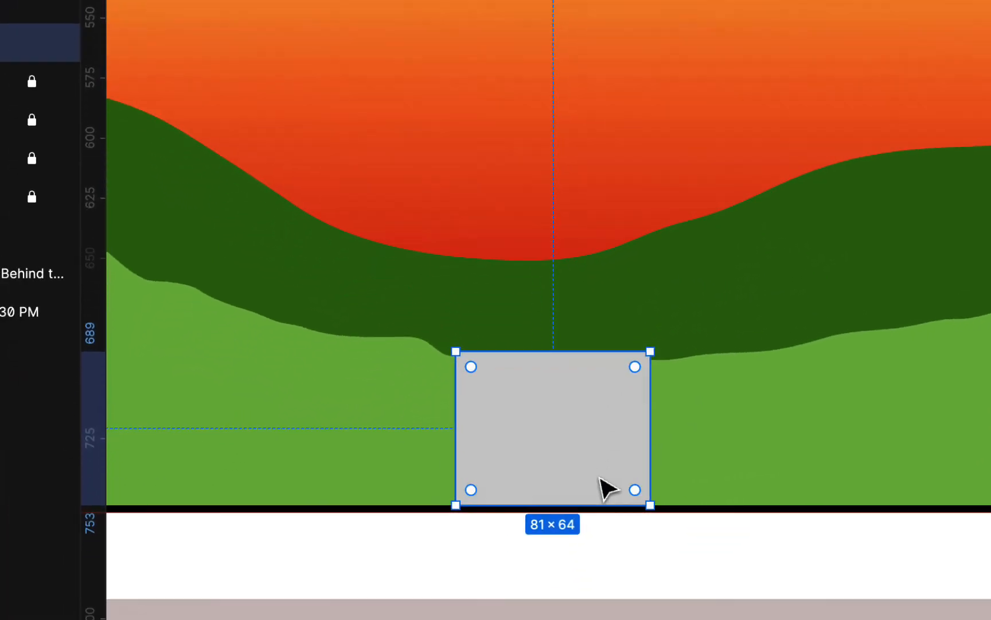
scroll(608, 487, "down", 3)
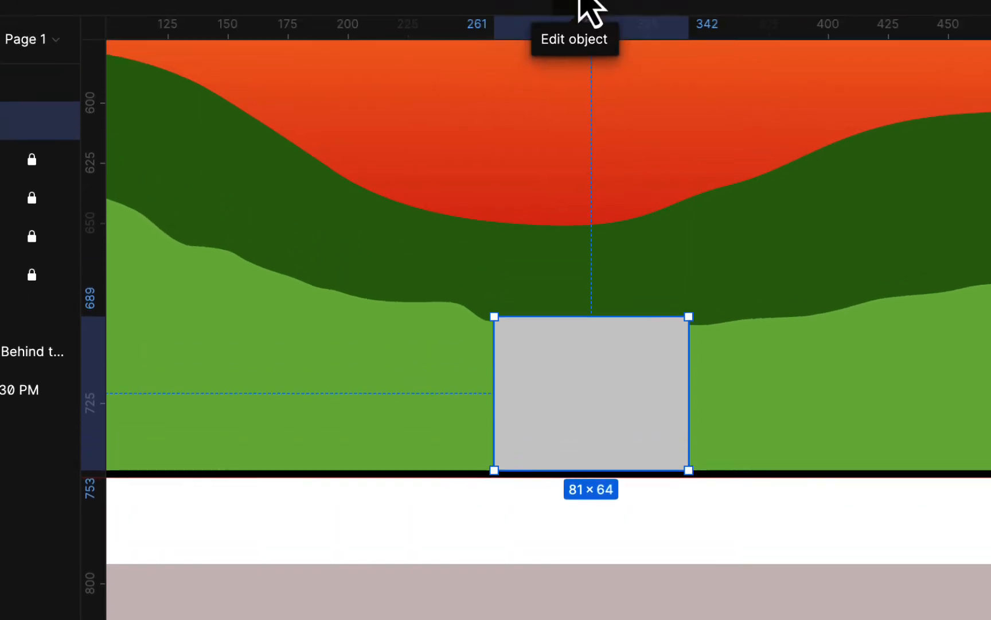
left_click(586, 11)
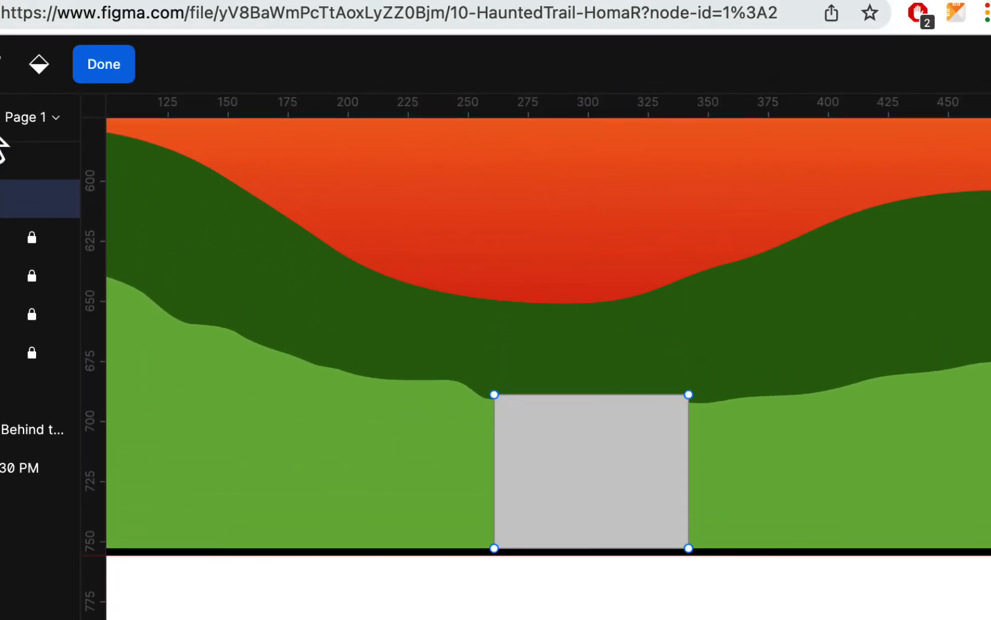
Try adding a midpoint to each of the rectangle's vertical sides
left_click(494, 471)
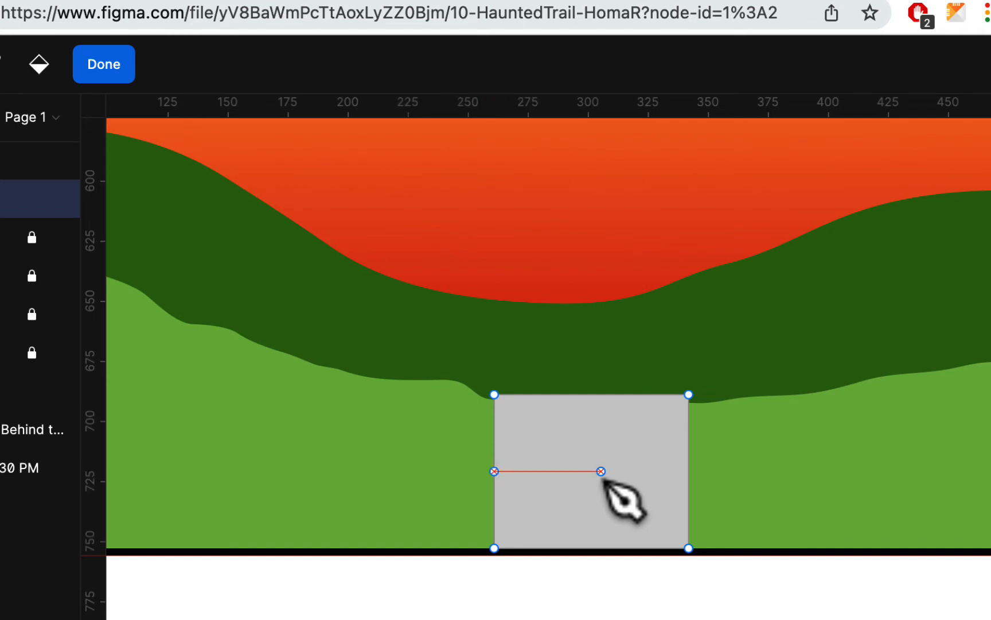
left_click(689, 471)
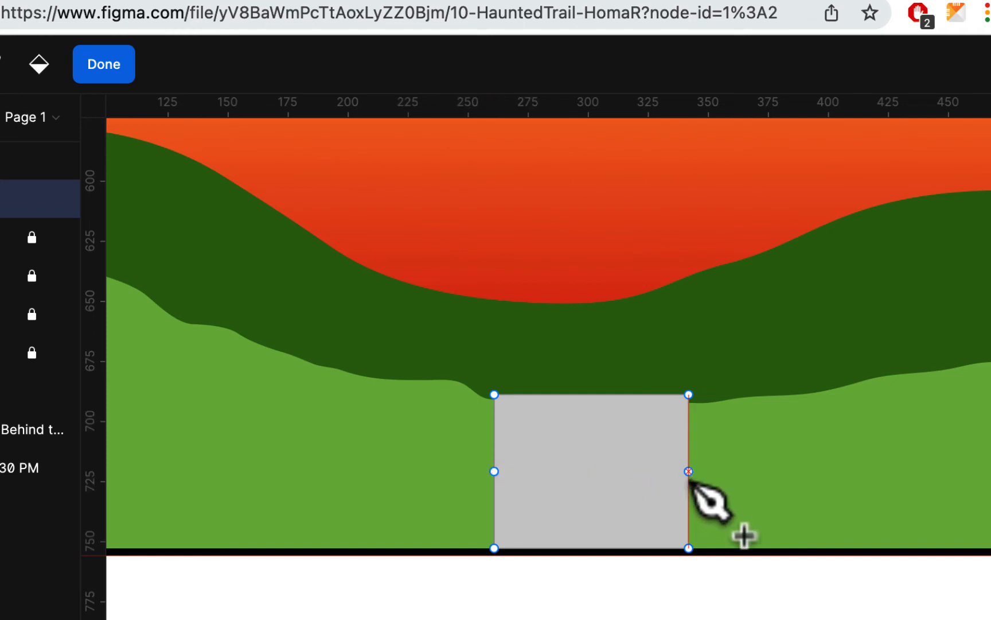
left_click(688, 471)
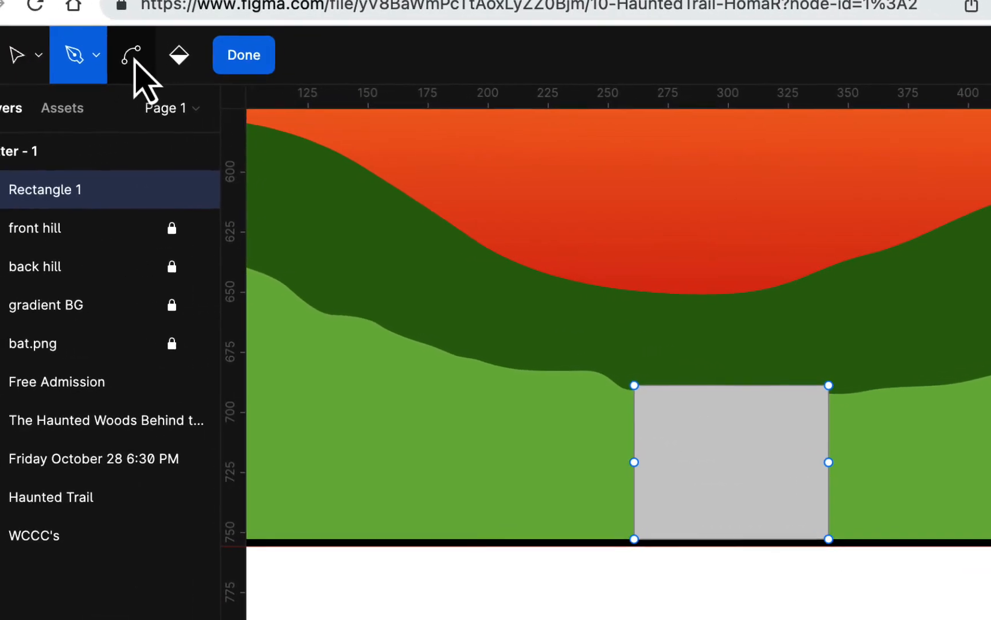
Move the rectangle's upper corner points inward to about X 284 and X 316, keeping Y 689, to form a trapezoid
left_click(21, 52)
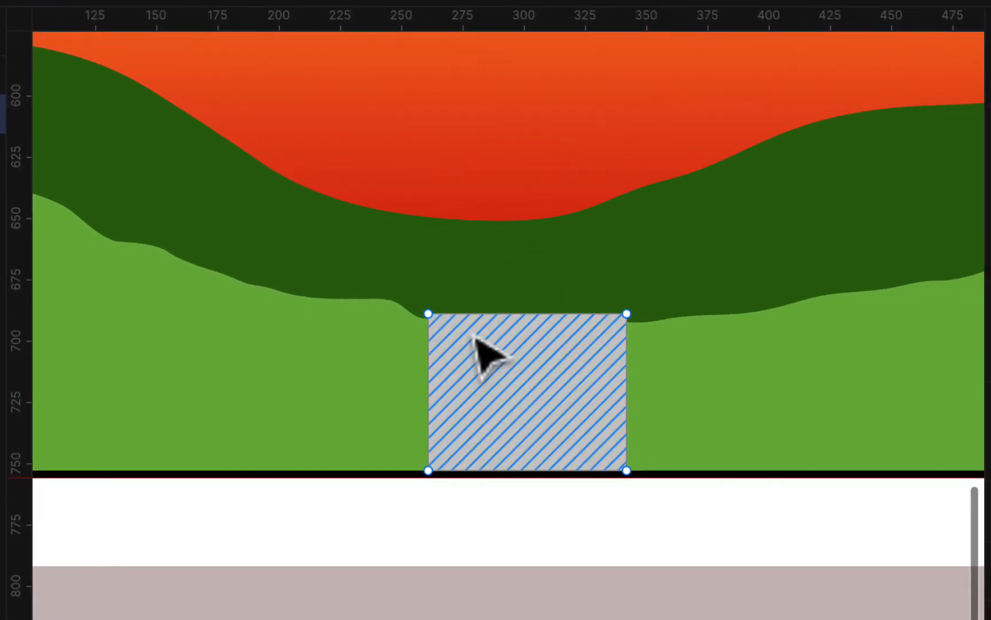
mouse_move(487, 335)
left_mouse_down()
mouse_move(561, 343)
mouse_move(491, 326)
left_mouse_up()
left_click_drag(628, 316, 567, 330)
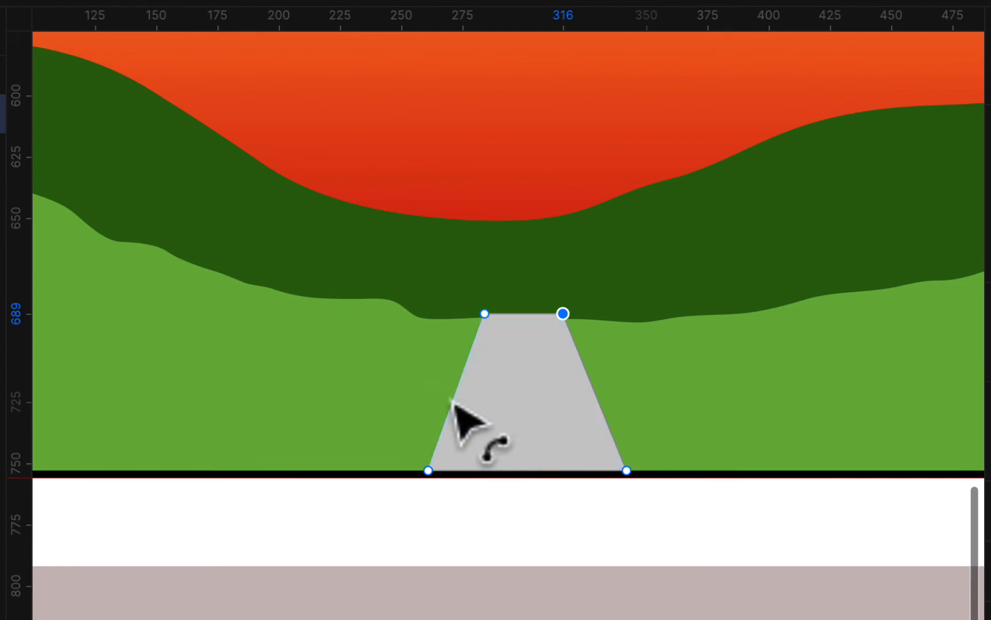
Try bending the trapezoid's left edge inward into a curve, and undo the bend
left_click_drag(456, 399, 481, 400)
left_click_drag(501, 399, 508, 404)
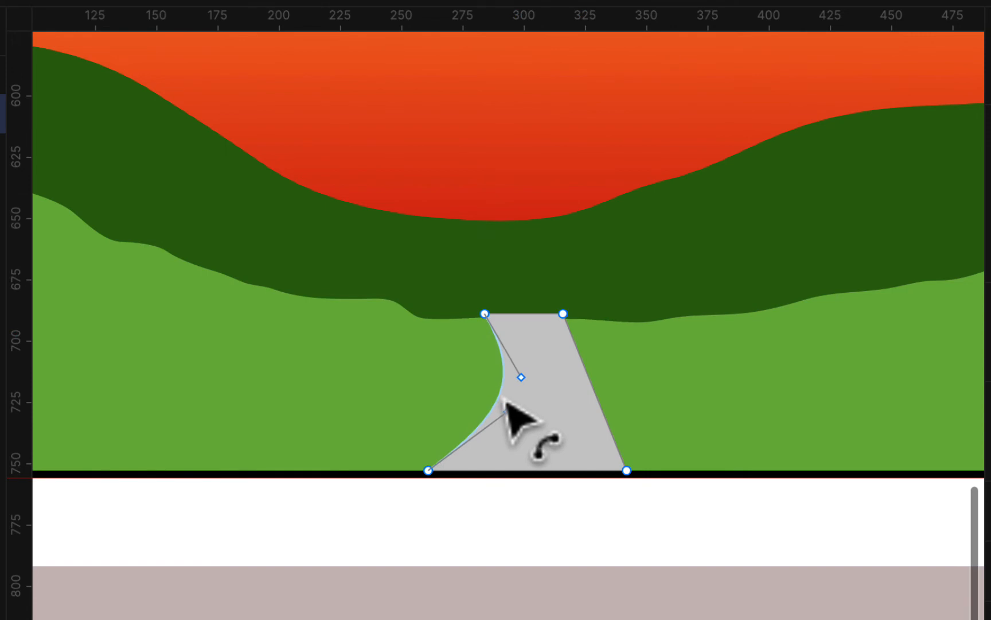
key("ctrl+z")
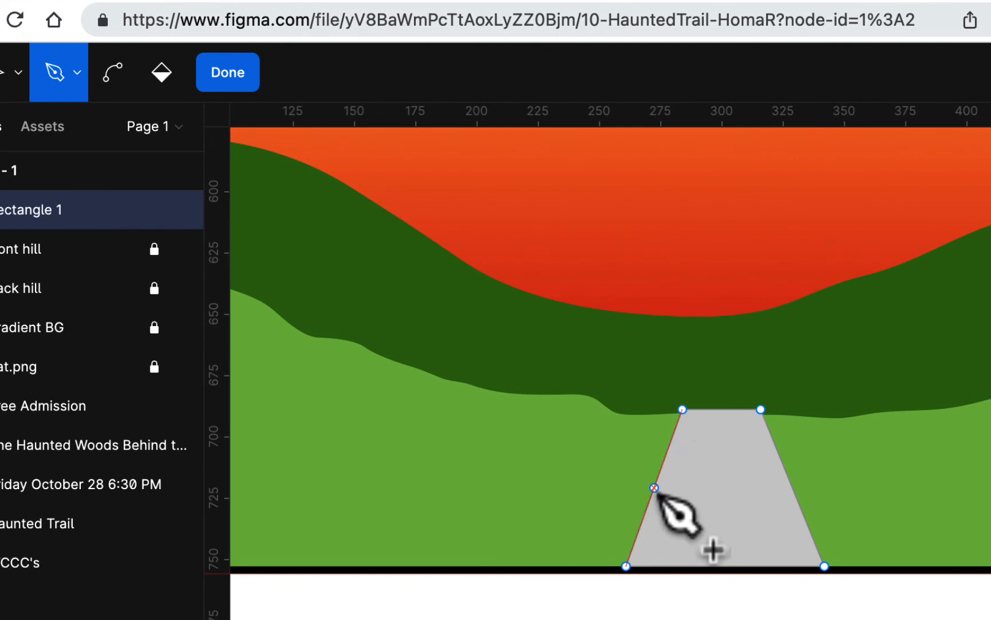
Add a midpoint to each slanted side of the trapezoid and bend both with the Bend tool into an S-shaped winding path
left_click(654, 488)
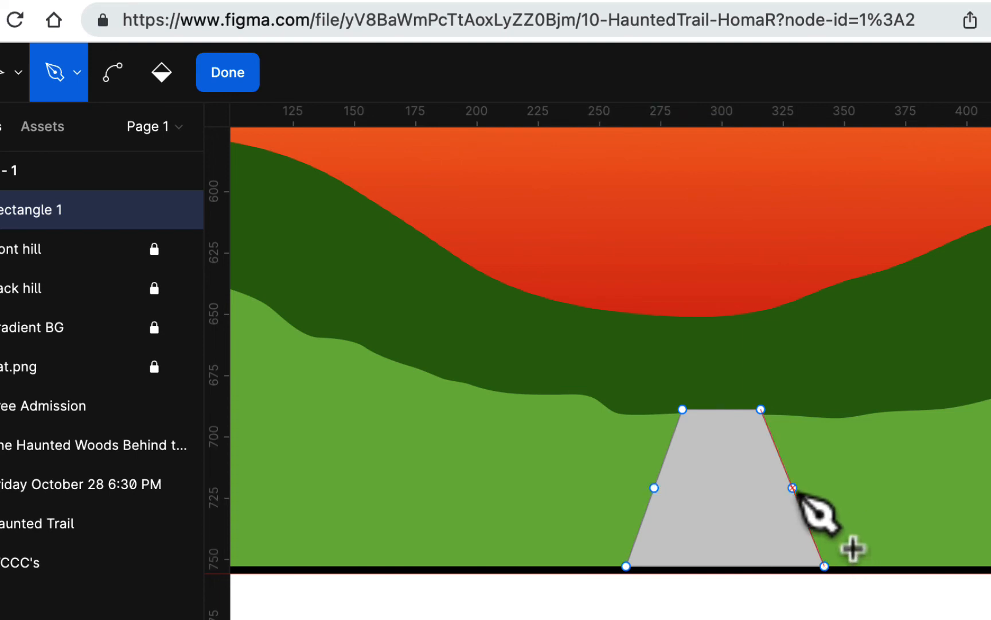
left_click(792, 488)
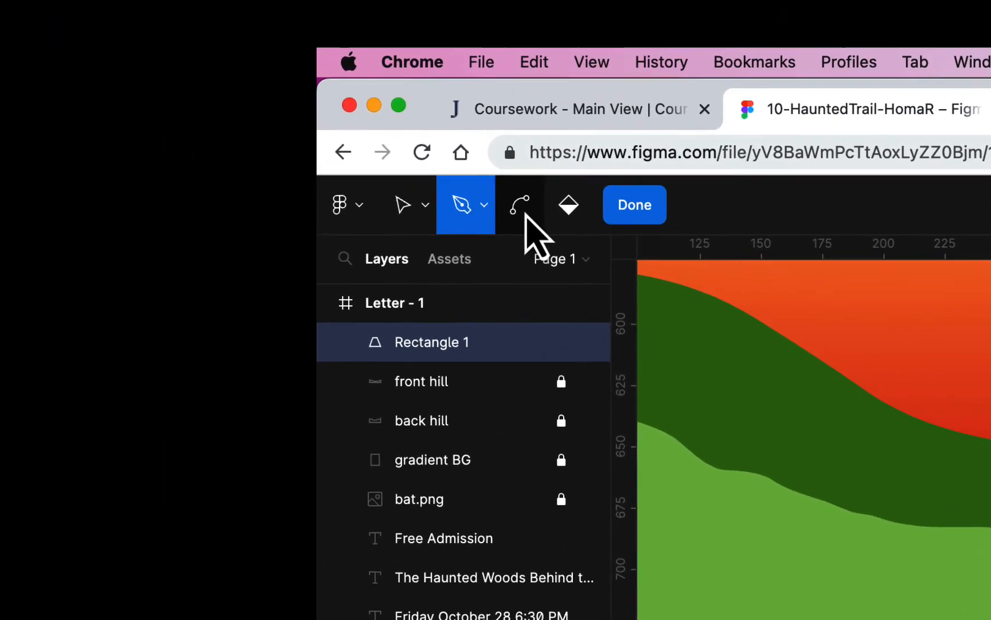
left_click(113, 72)
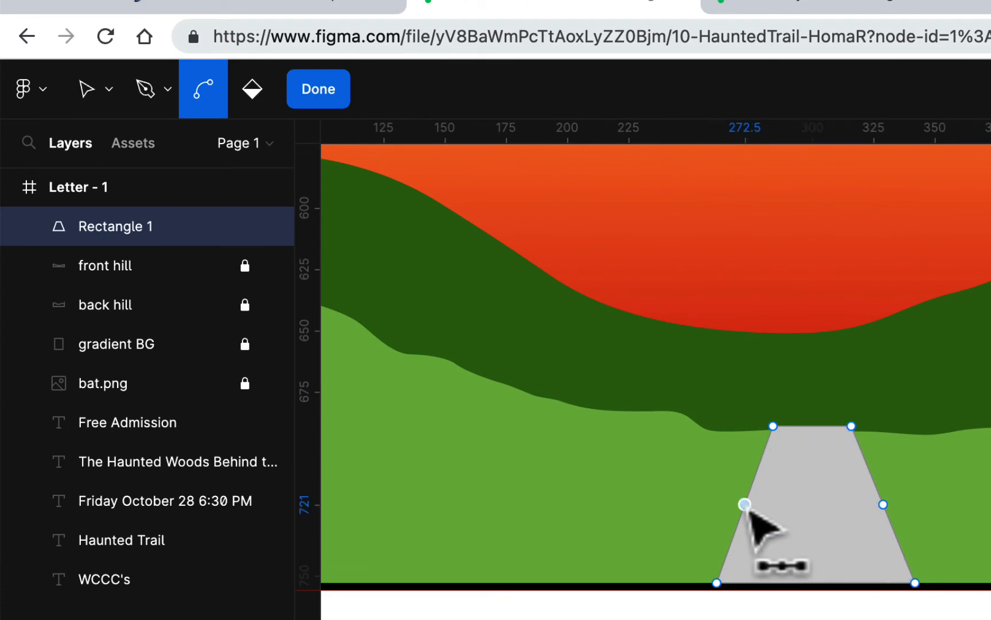
left_click_drag(744, 504, 833, 457)
left_click_drag(889, 512, 952, 475)
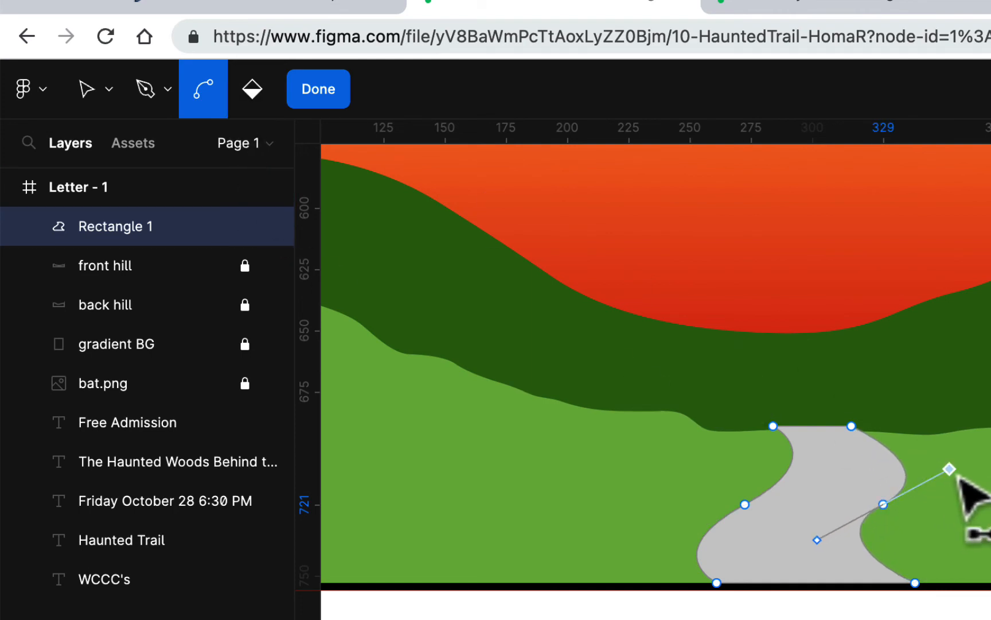
left_click_drag(951, 473, 966, 461)
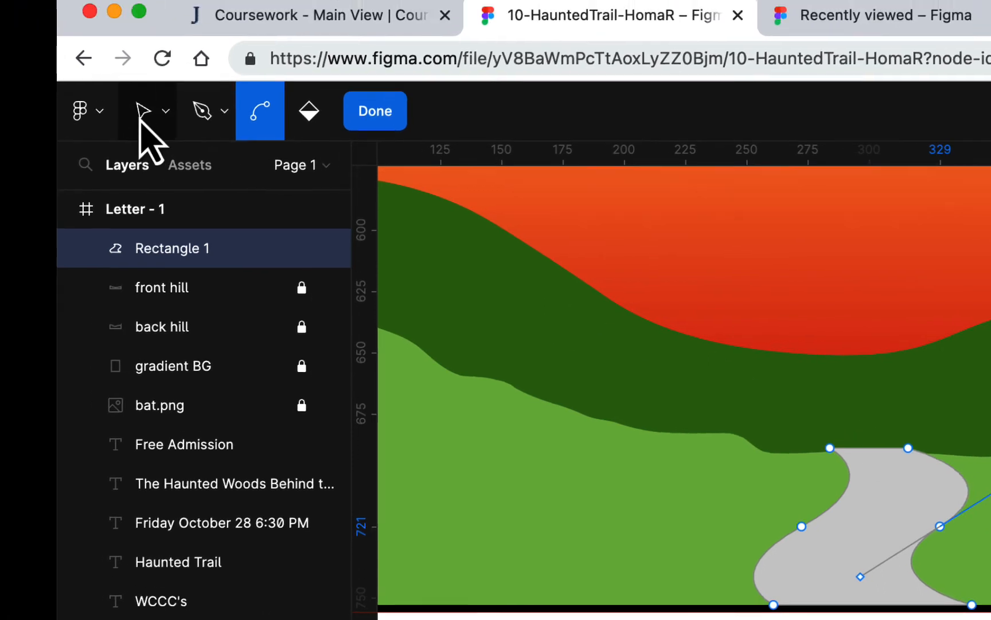
Taper the path by moving its upper right point to X 309.5, middle points to X 261 and 322.5, and lower corners to X 248.5 and 355
left_click(86, 91)
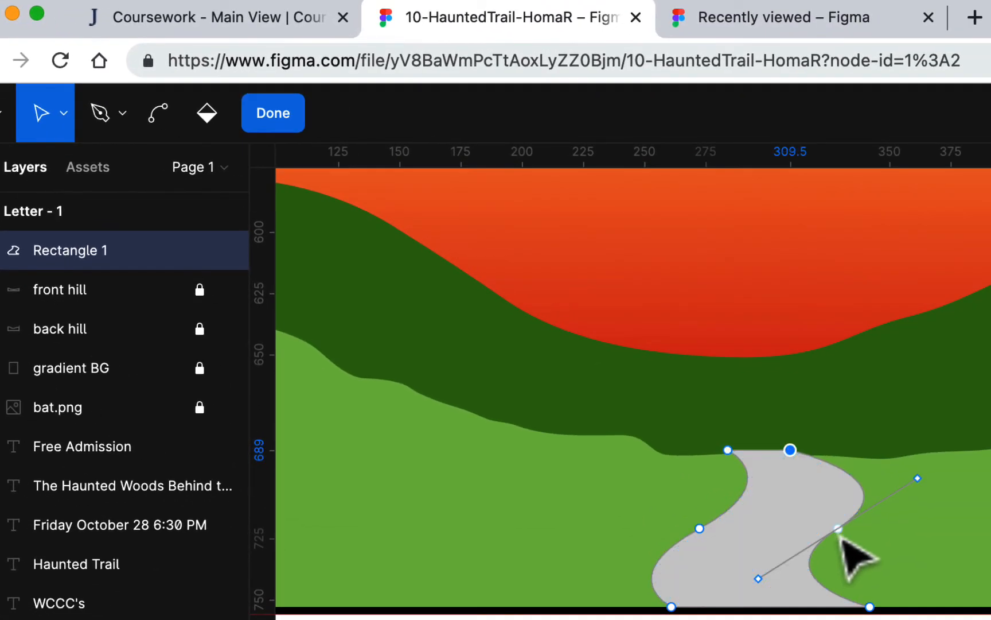
mouse_move(840, 534)
left_mouse_down()
mouse_move(829, 544)
mouse_move(827, 534)
left_mouse_up()
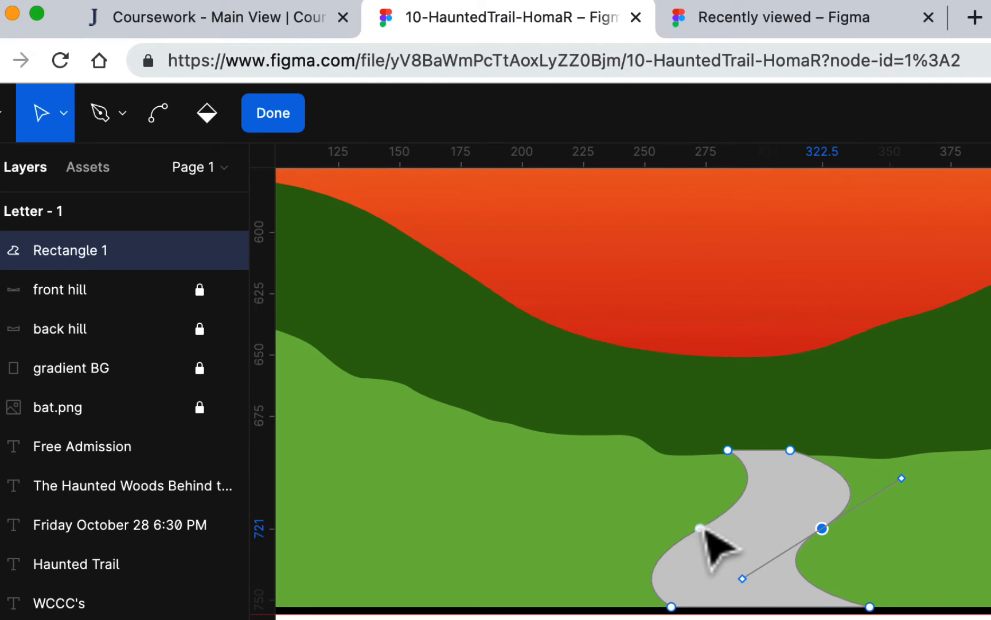
left_click_drag(700, 529, 672, 529)
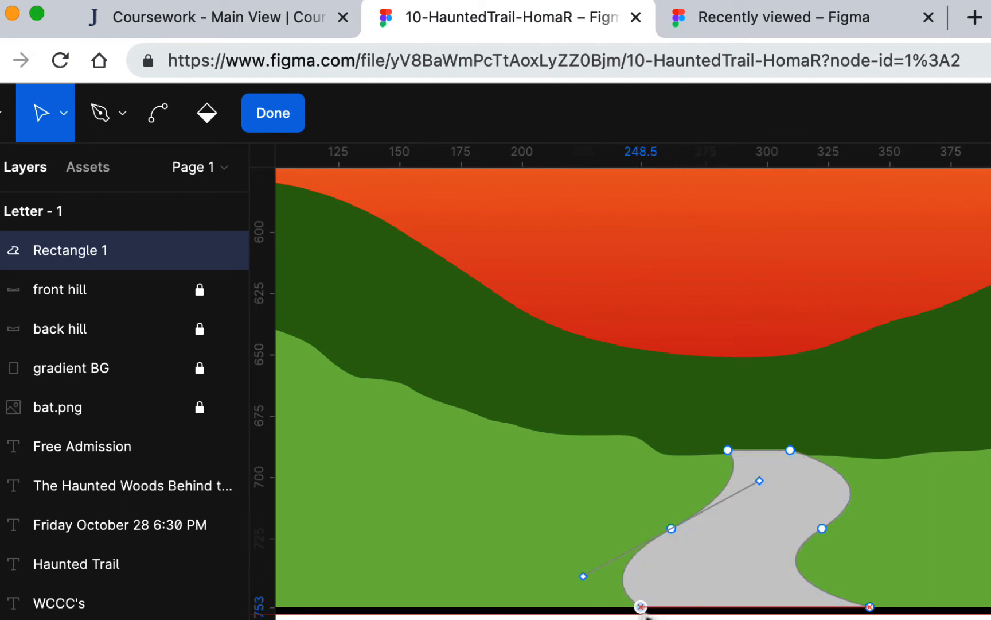
left_click(641, 607)
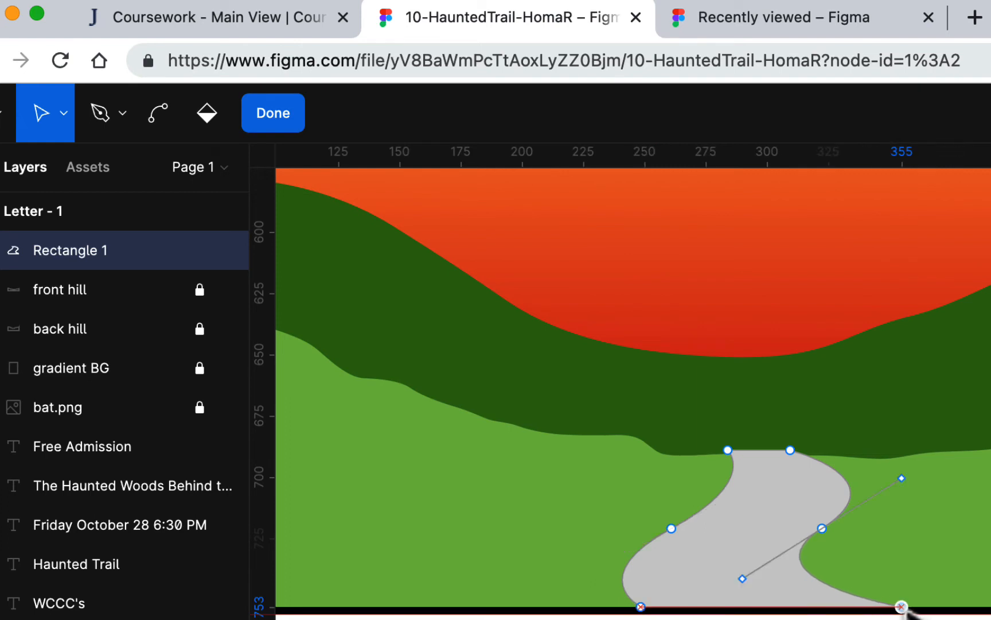
left_click(901, 607)
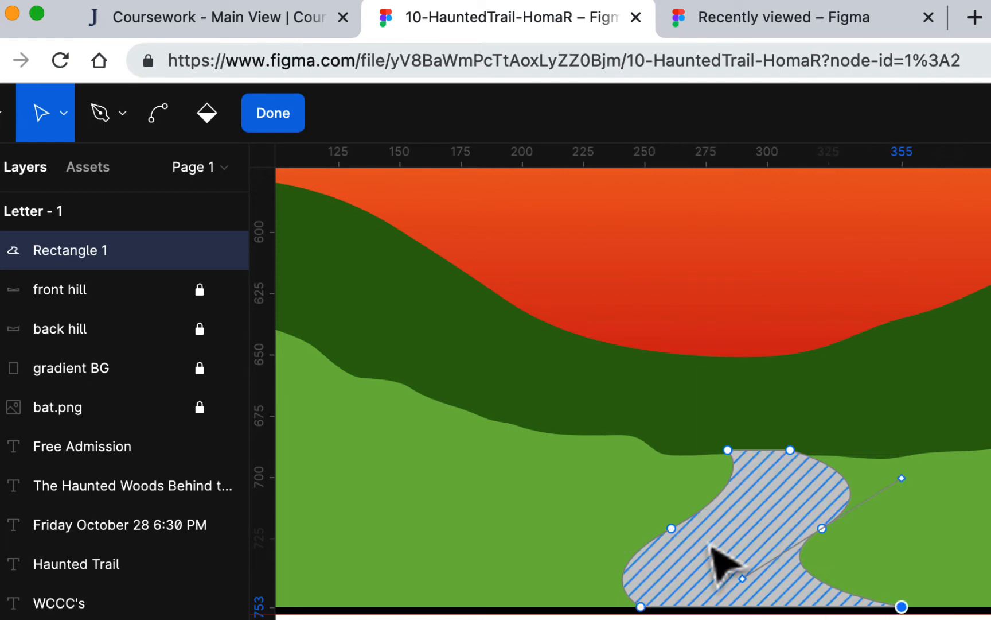
Refine the path's bends with the curve handles of both middle points and finish editing the shape
left_click(671, 528)
left_click_drag(760, 481, 805, 489)
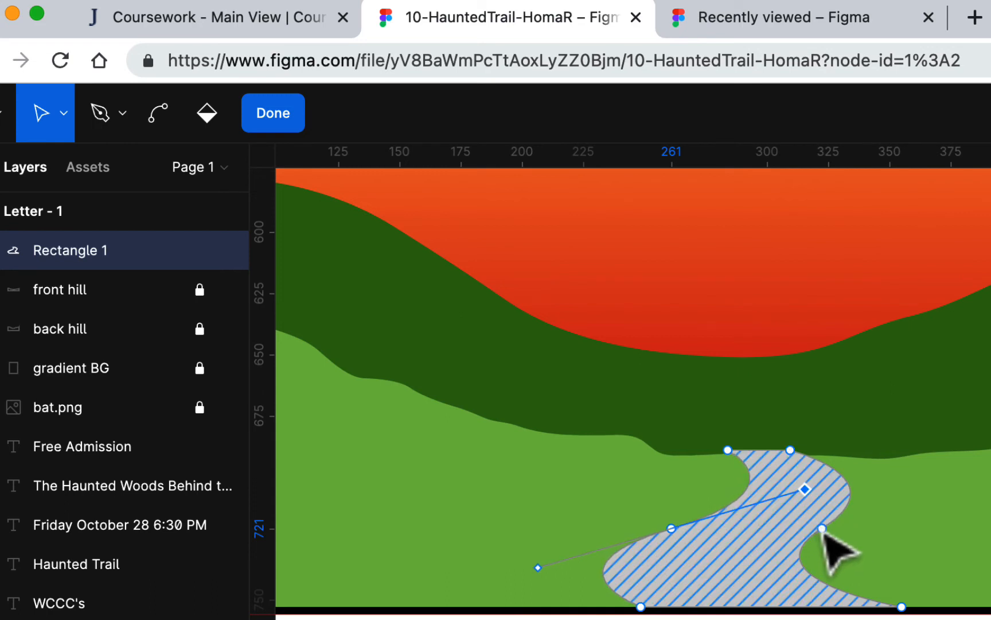
left_click(823, 528)
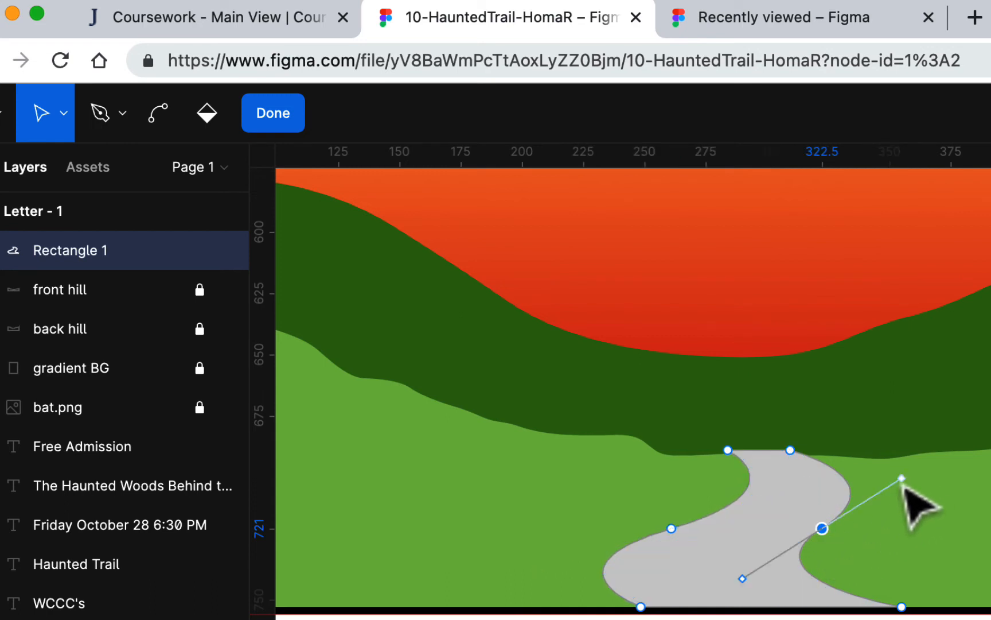
mouse_move(903, 489)
left_mouse_down()
mouse_move(911, 481)
mouse_move(917, 497)
mouse_move(904, 501)
left_mouse_up()
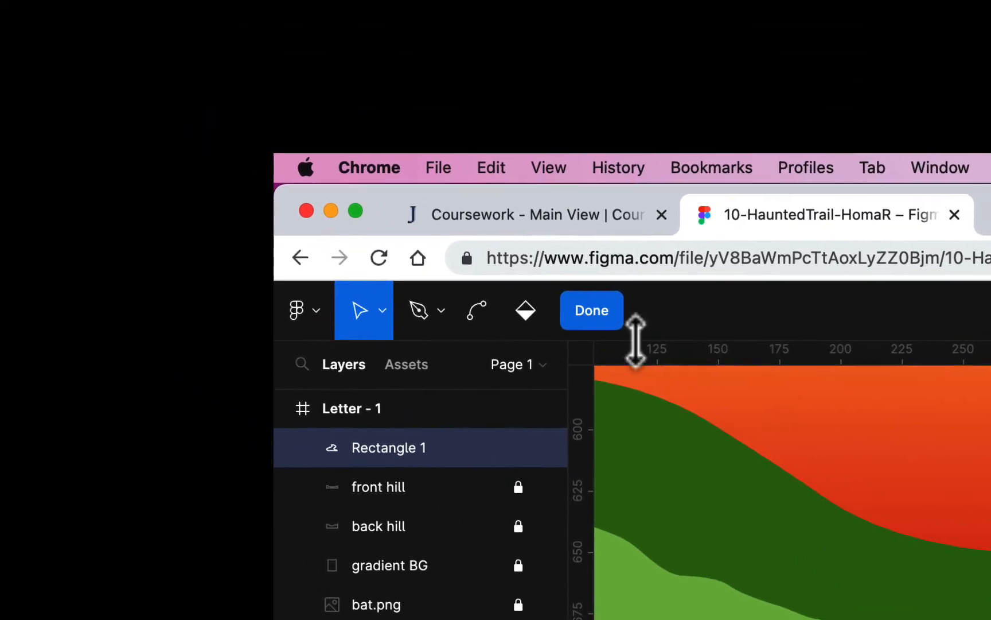
left_click(654, 351)
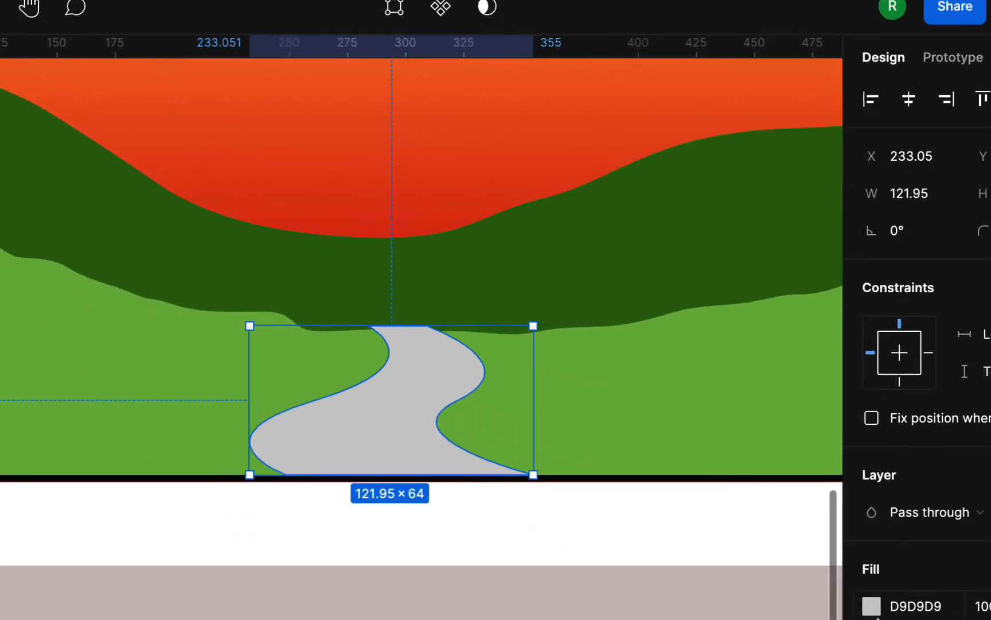
Change the winding path's fill to a linear gradient and set its starting stop to brown, RGB 155, 116, 14
left_click(872, 606)
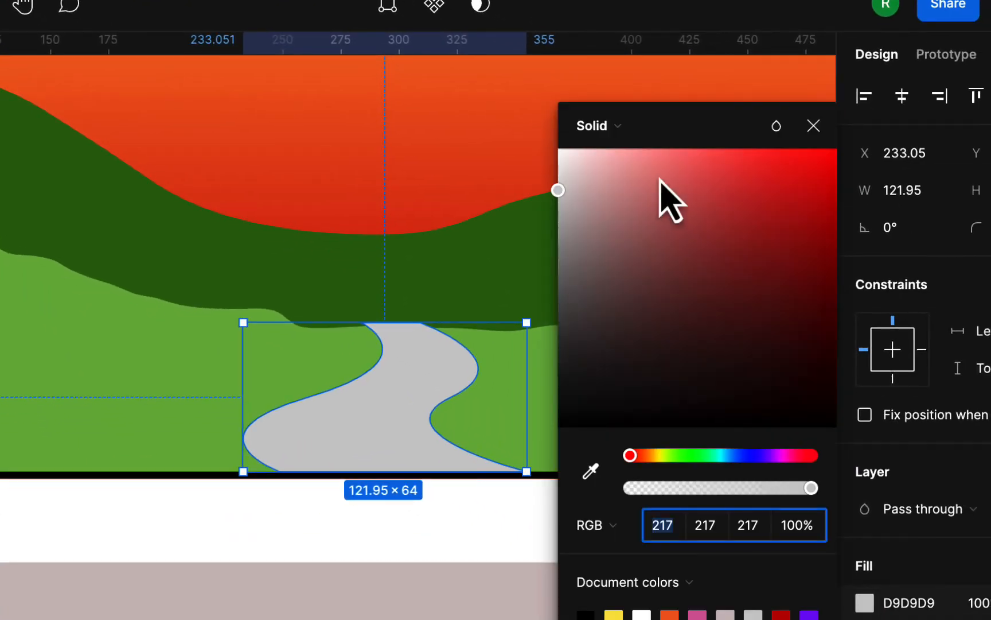
left_click(619, 134)
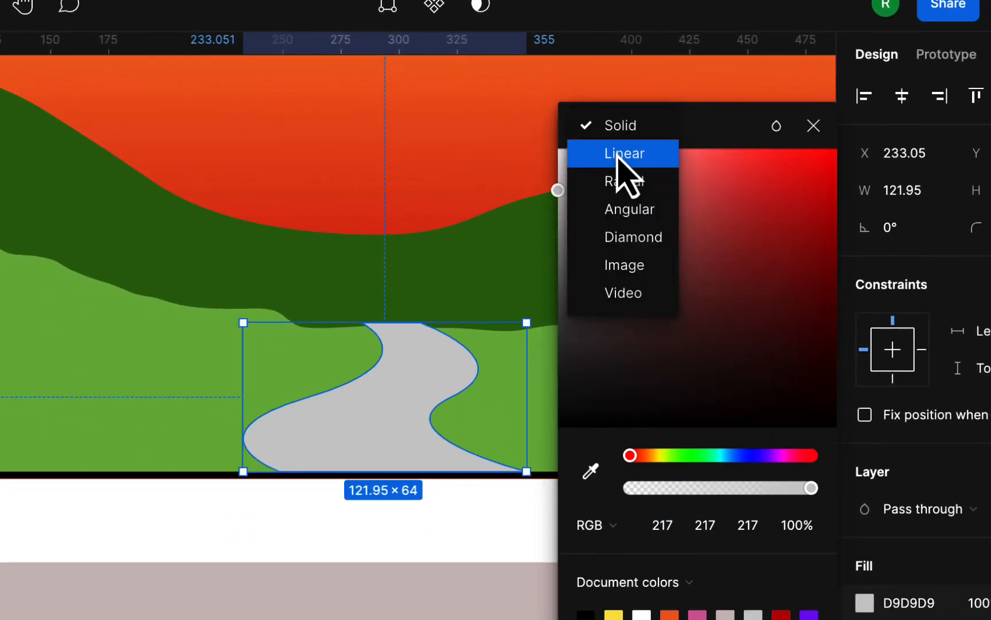
left_click(618, 154)
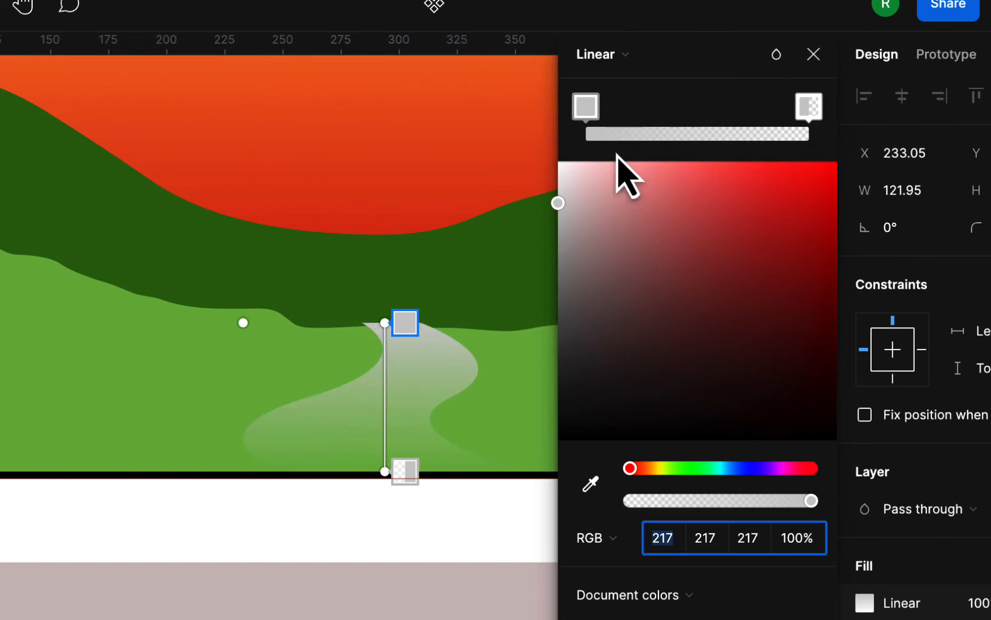
left_click(586, 114)
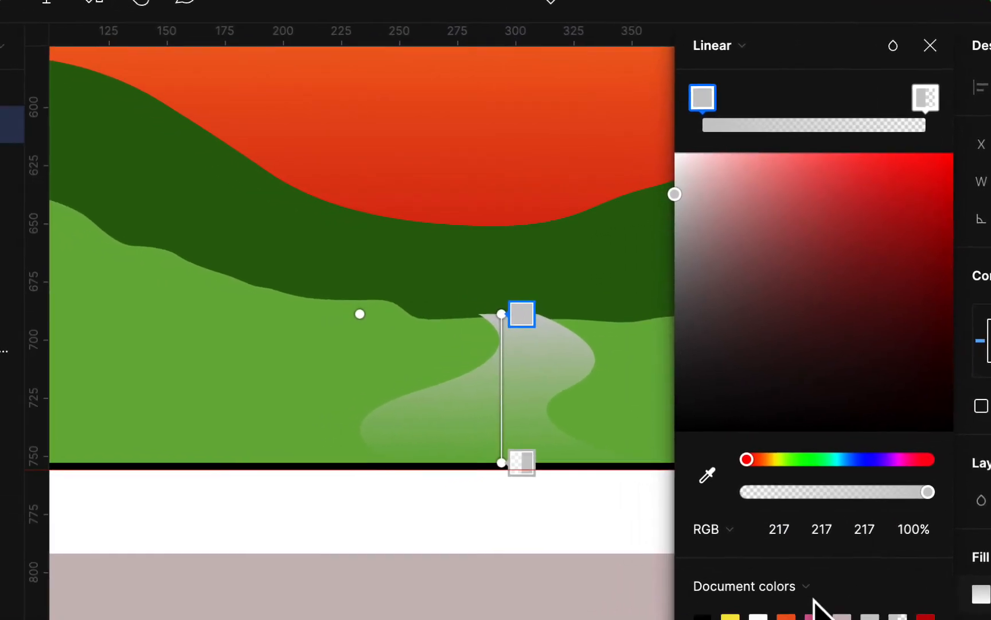
left_click(777, 460)
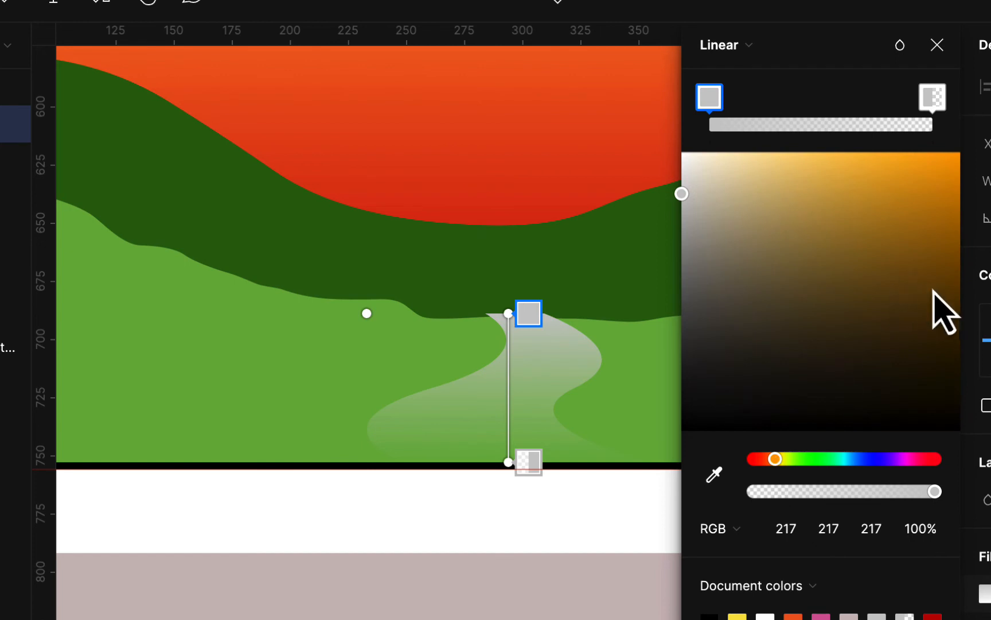
left_click(935, 261)
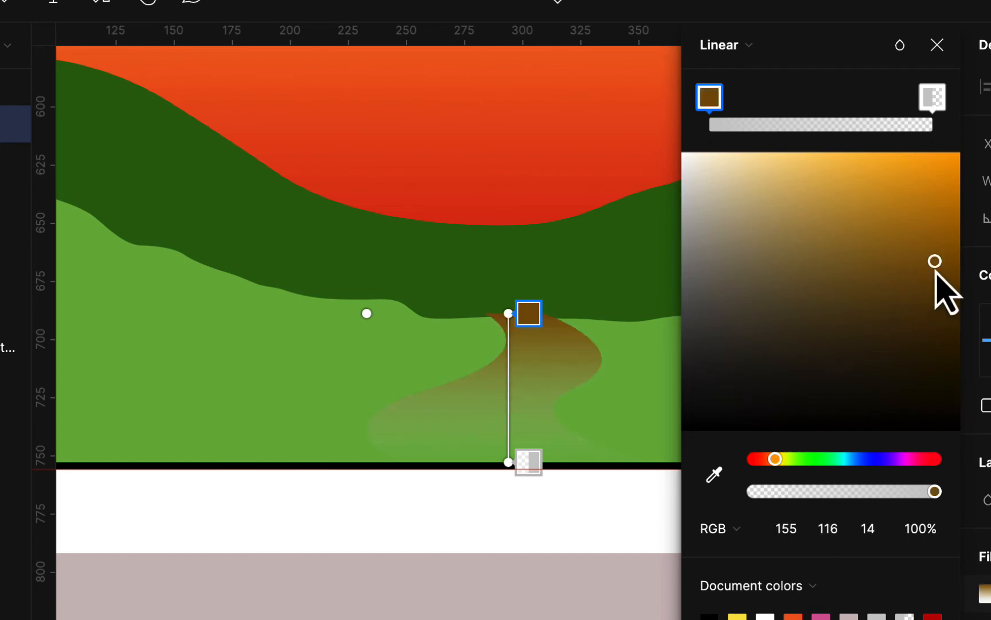
Set the path gradient's end stop to a fully opaque light tan, RGB 235, 212, 153, and close the colour picker
left_click(933, 98)
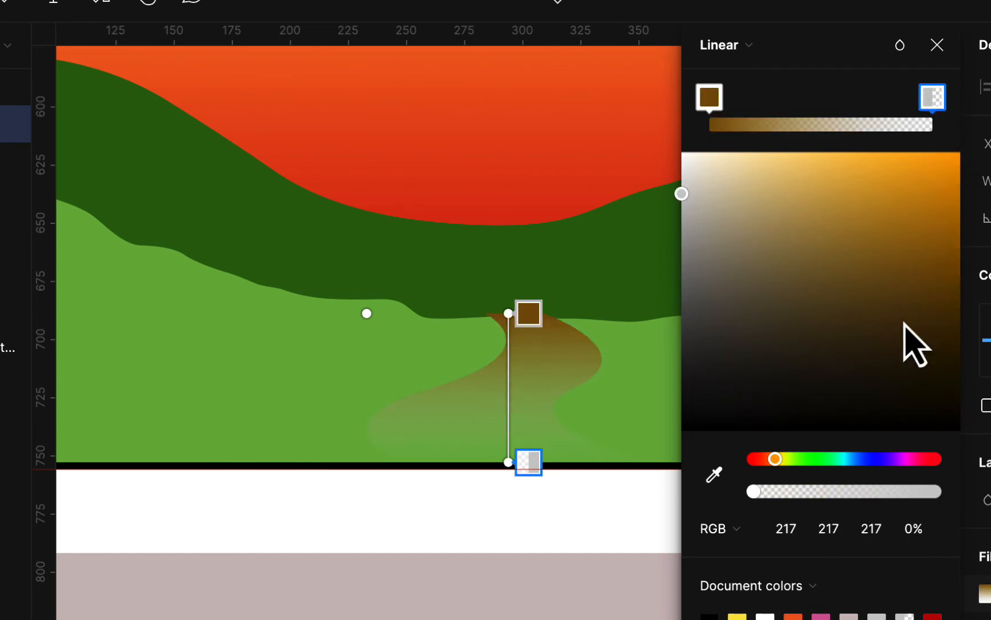
left_click(937, 284)
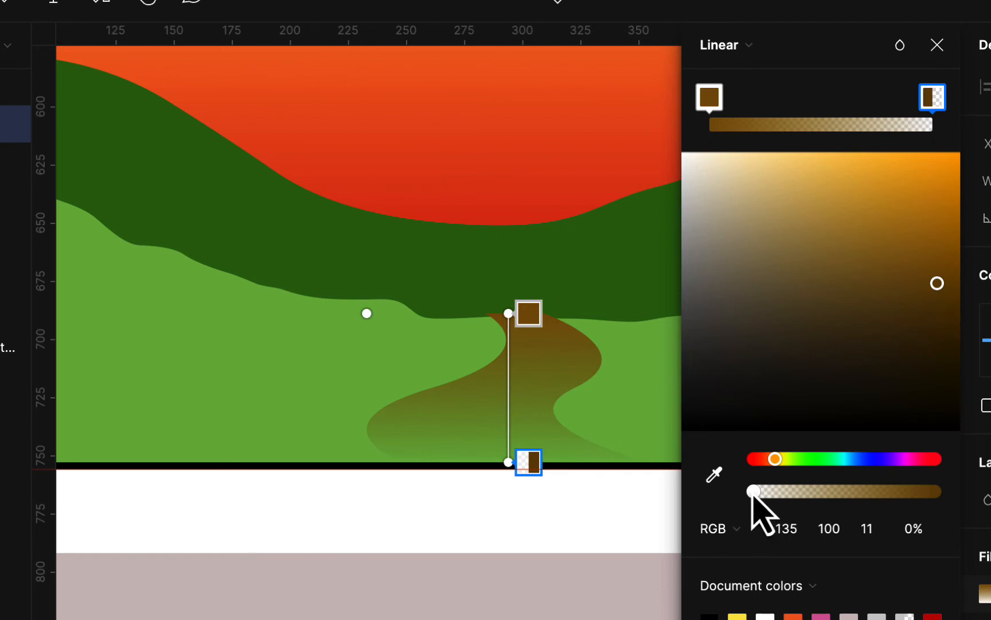
left_click_drag(753, 492, 963, 484)
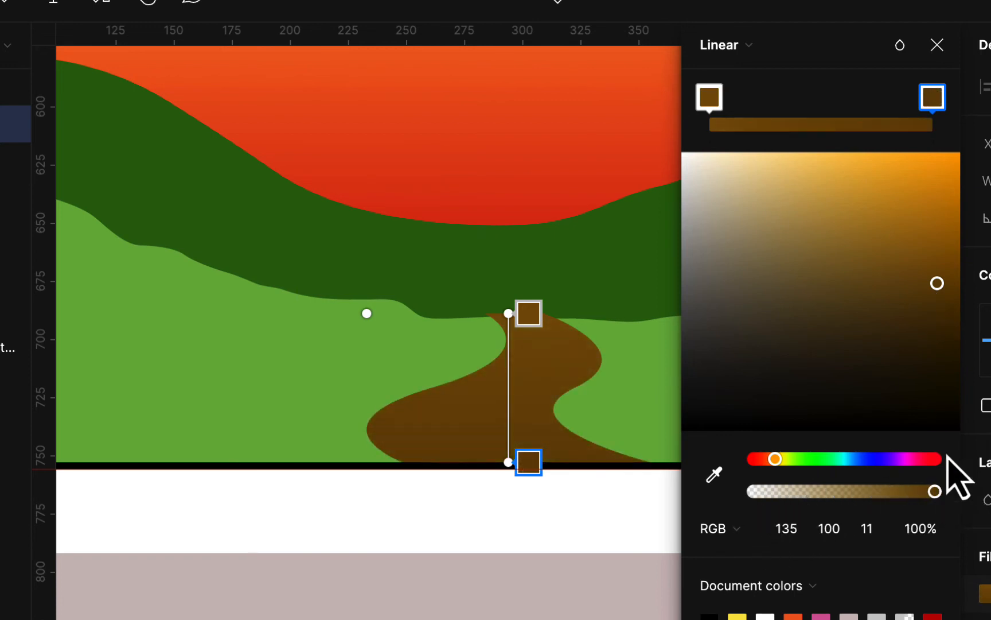
left_click_drag(937, 284, 803, 176)
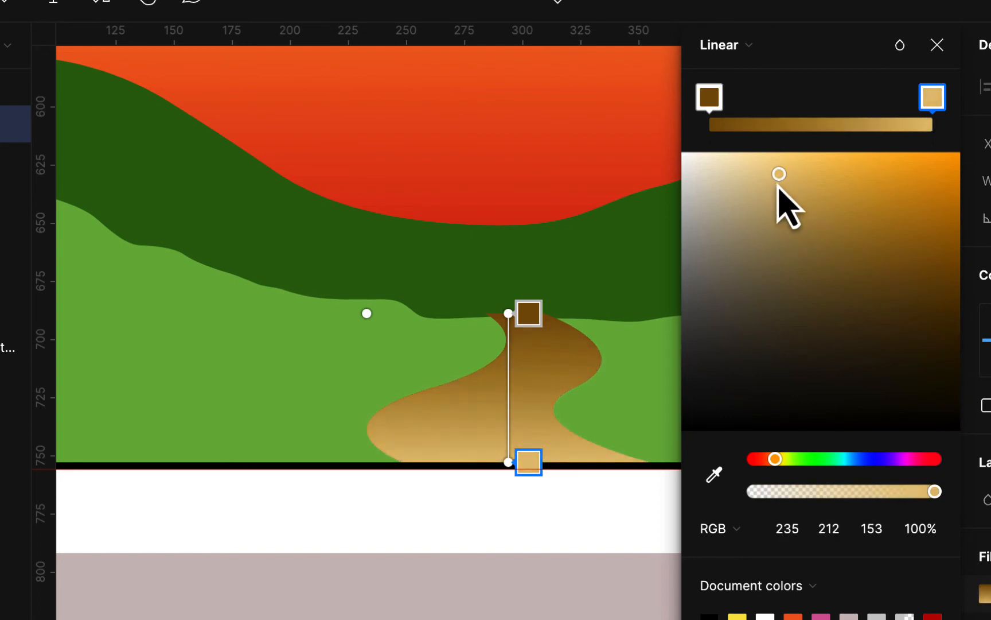
left_click(937, 46)
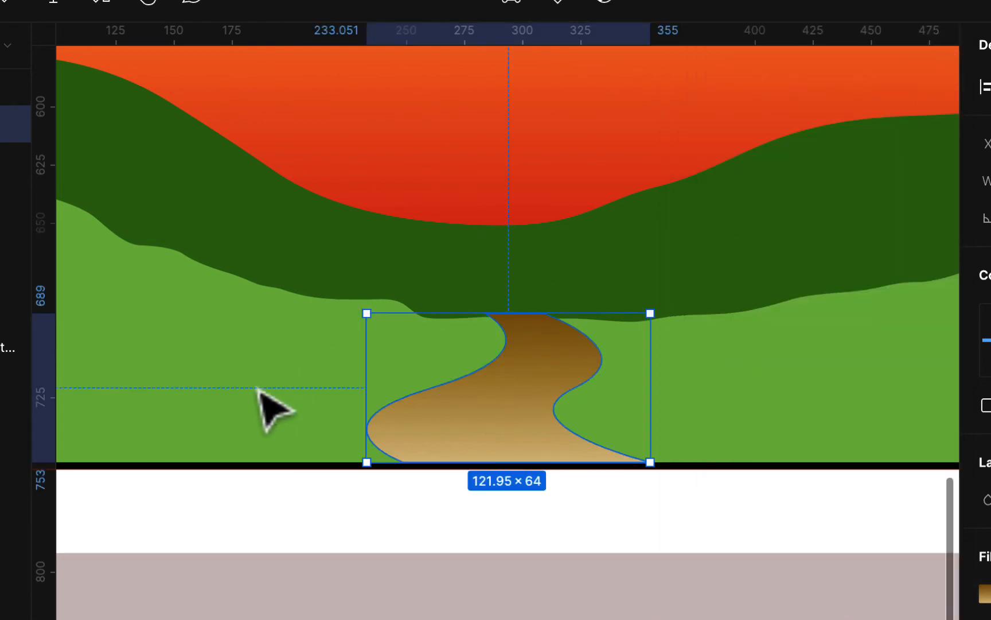
Trace the upper edge of the bat image's left wing with the Pen tool, from the wingtip to the head, ending in a corner point
key("super+minus")
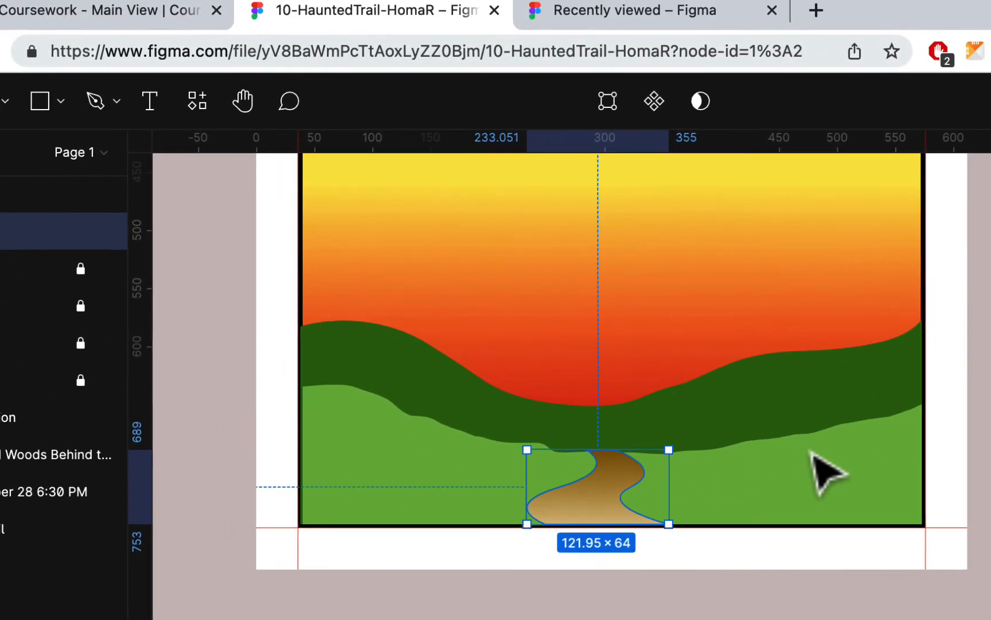
scroll(735, 359, "up", 1)
scroll(848, 486, "up", 2)
scroll(814, 405, "up", 12)
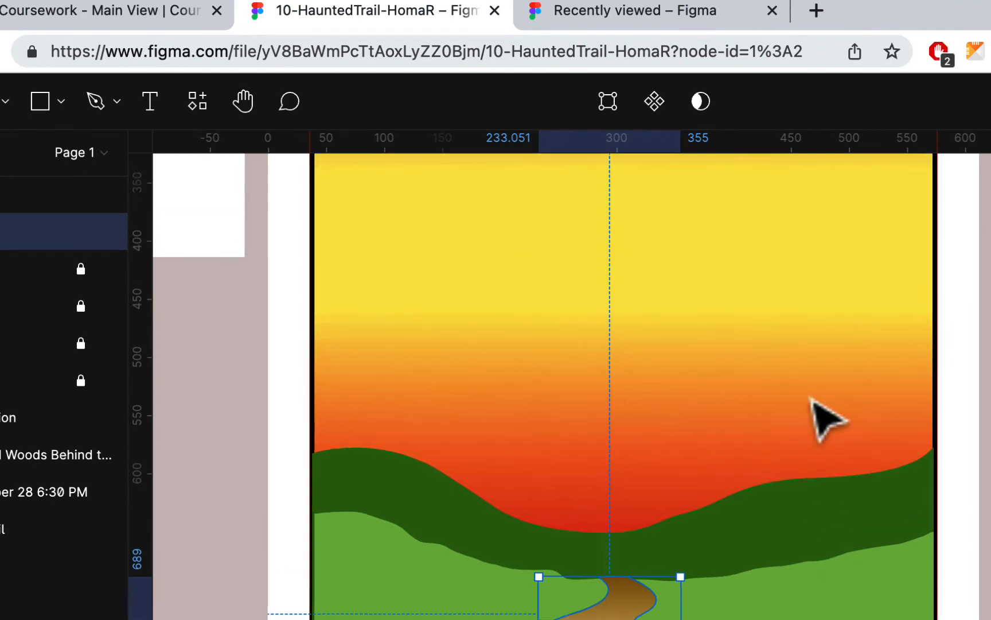
scroll(814, 405, "left", 10)
scroll(823, 416, "left", 8)
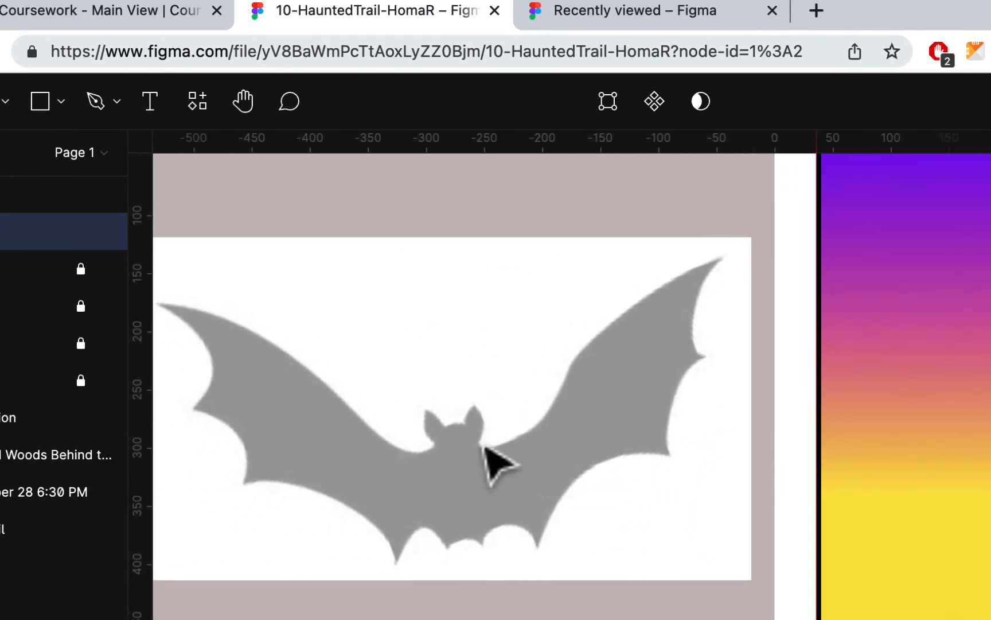
scroll(706, 431, "left", 2)
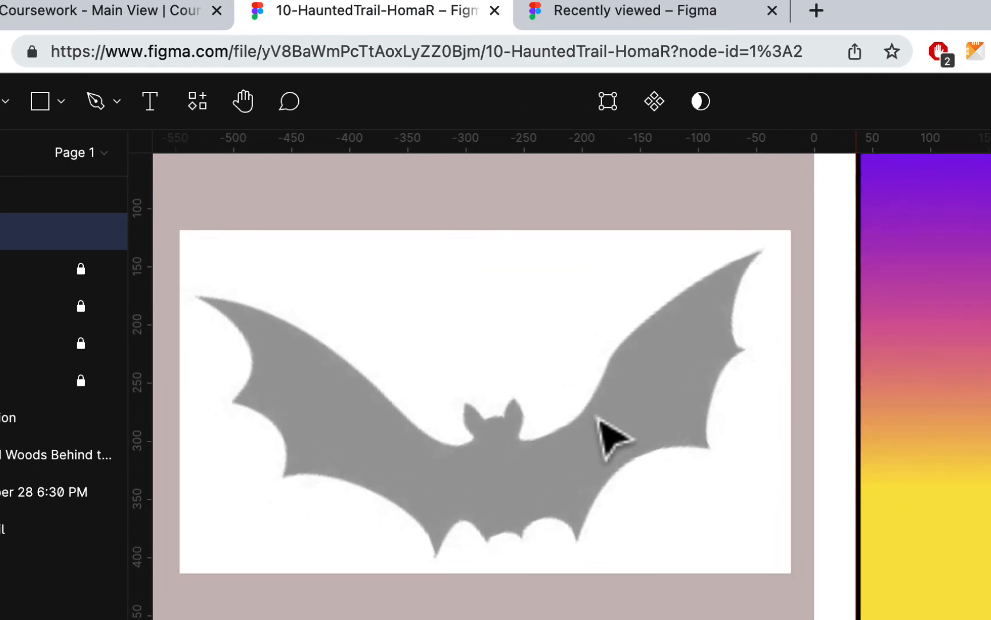
left_click(599, 418)
left_click(99, 103)
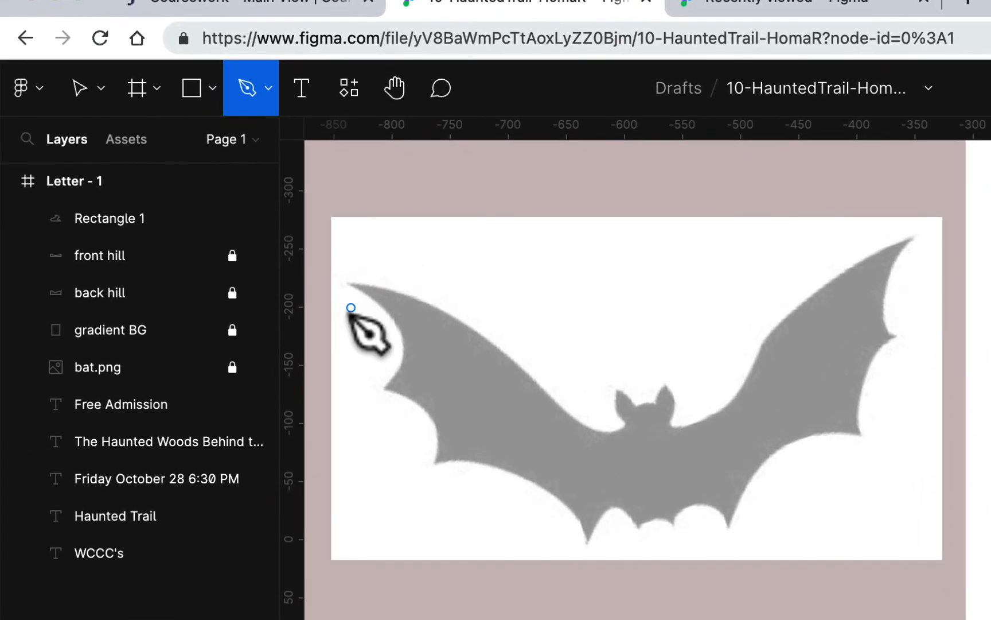
left_click(348, 284)
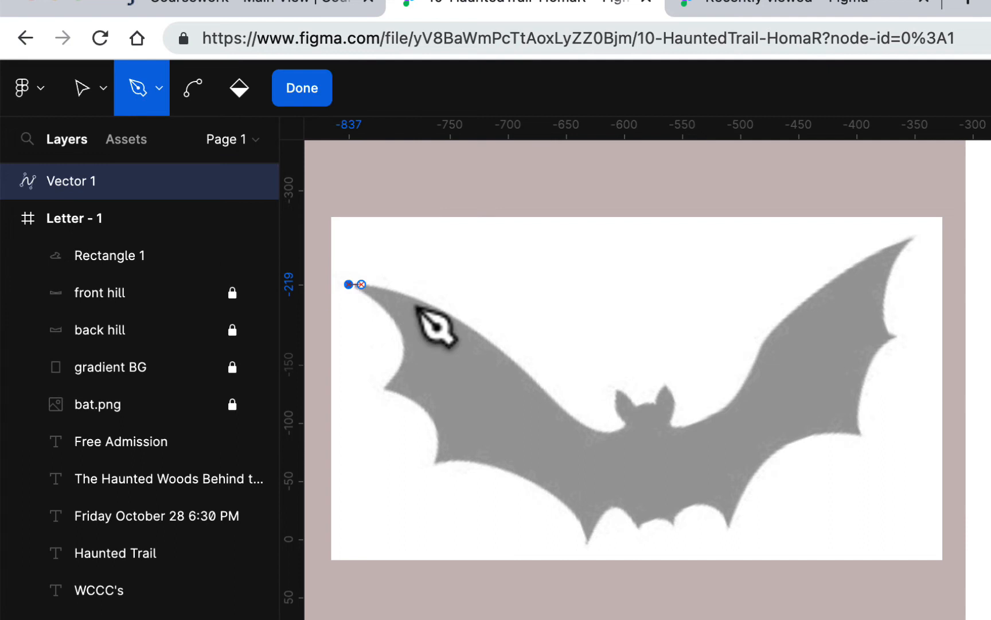
left_click(537, 389)
left_click_drag(539, 393, 601, 480)
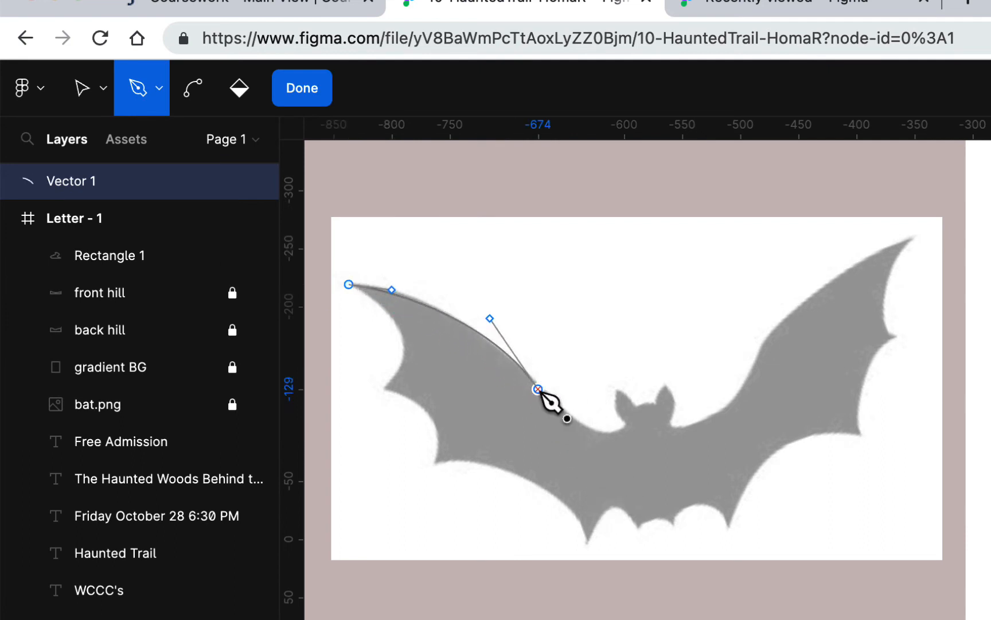
left_click_drag(624, 428, 659, 409)
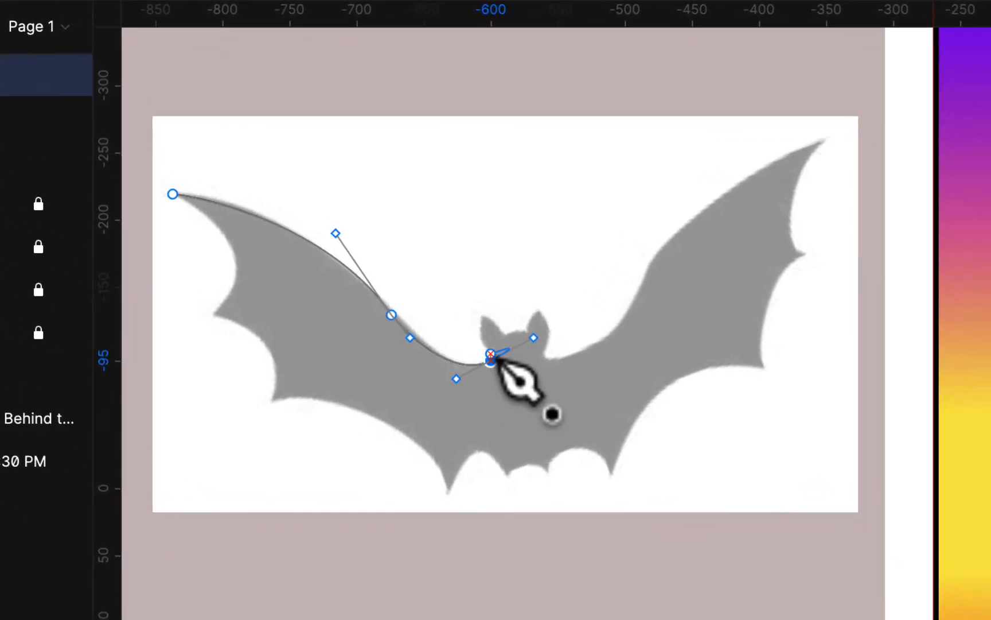
left_click(491, 359)
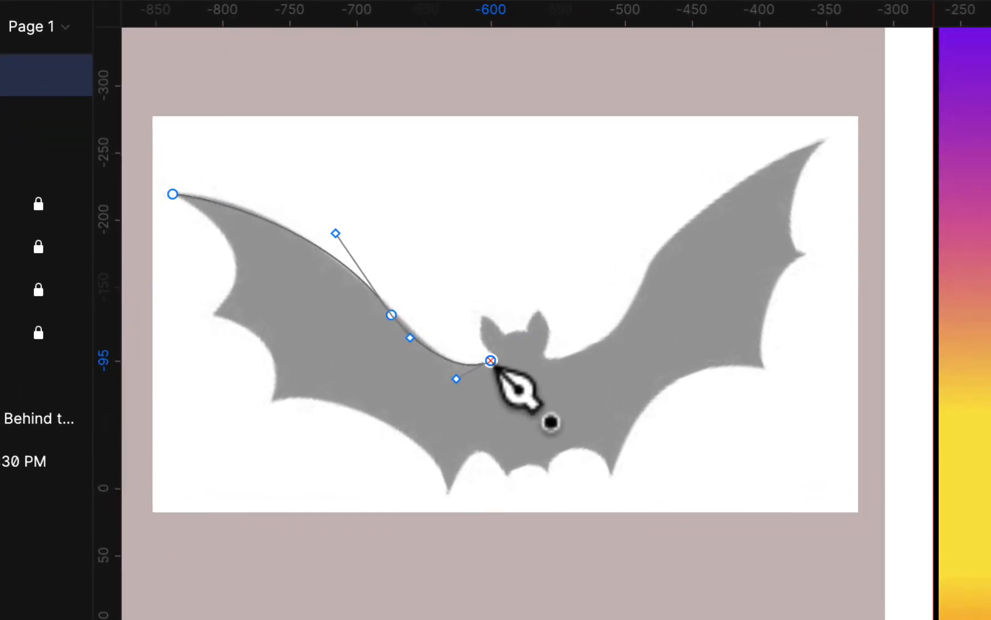
Continue the pen outline around the bat's left ear, the top of its head and its right ear to the right wing's base
key("super+plus")
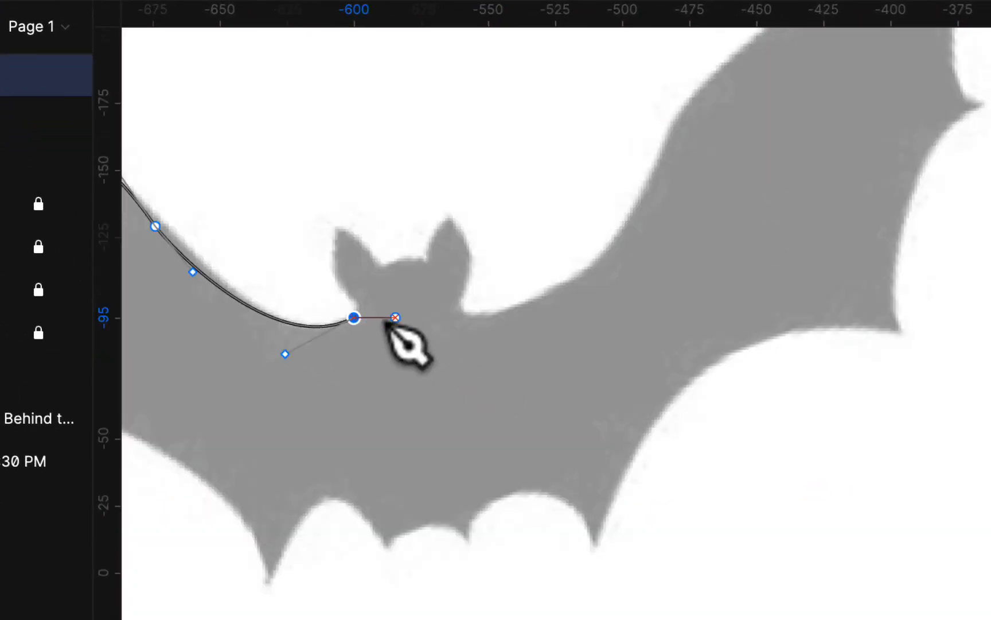
left_click_drag(338, 226, 378, 201)
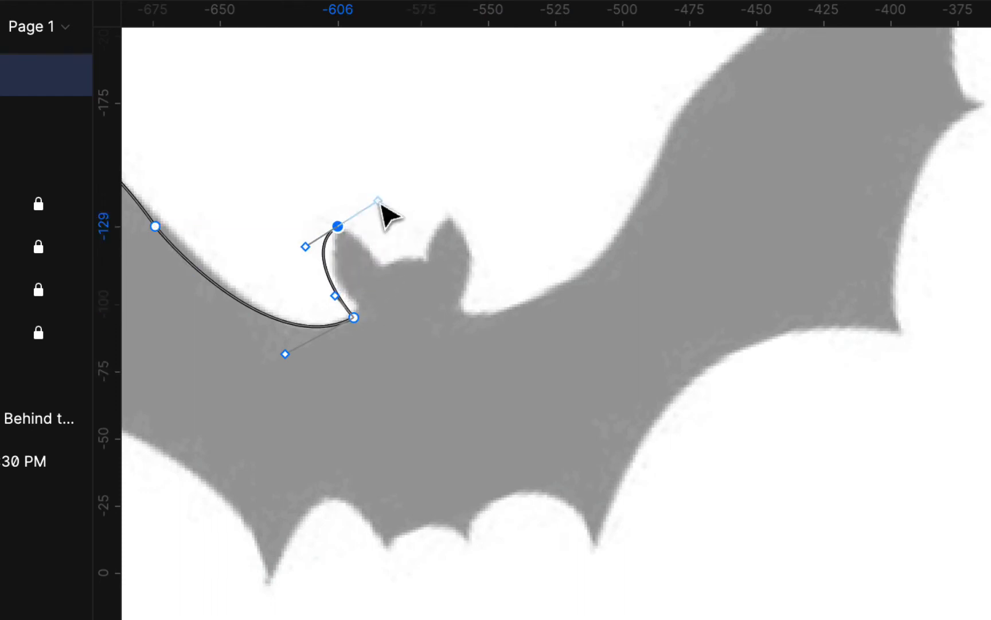
left_click(338, 226)
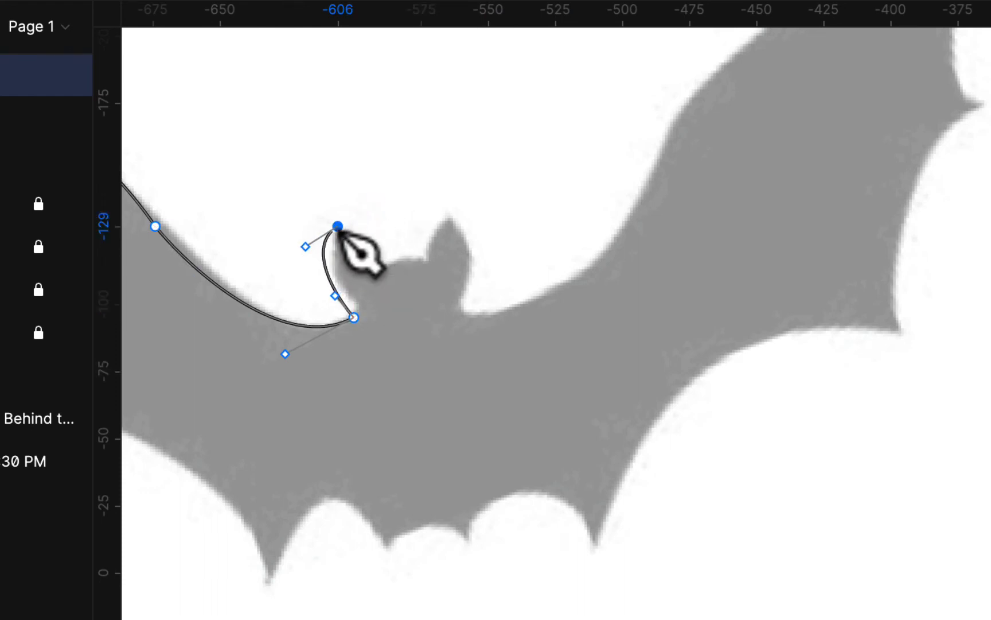
left_click(382, 270)
left_click_drag(429, 264, 452, 270)
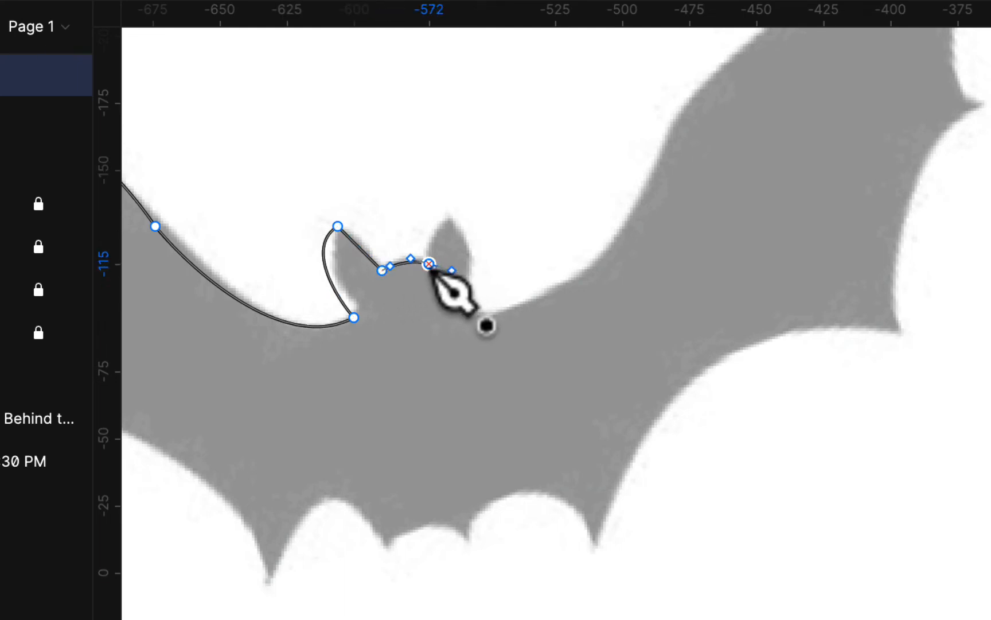
left_click(430, 265)
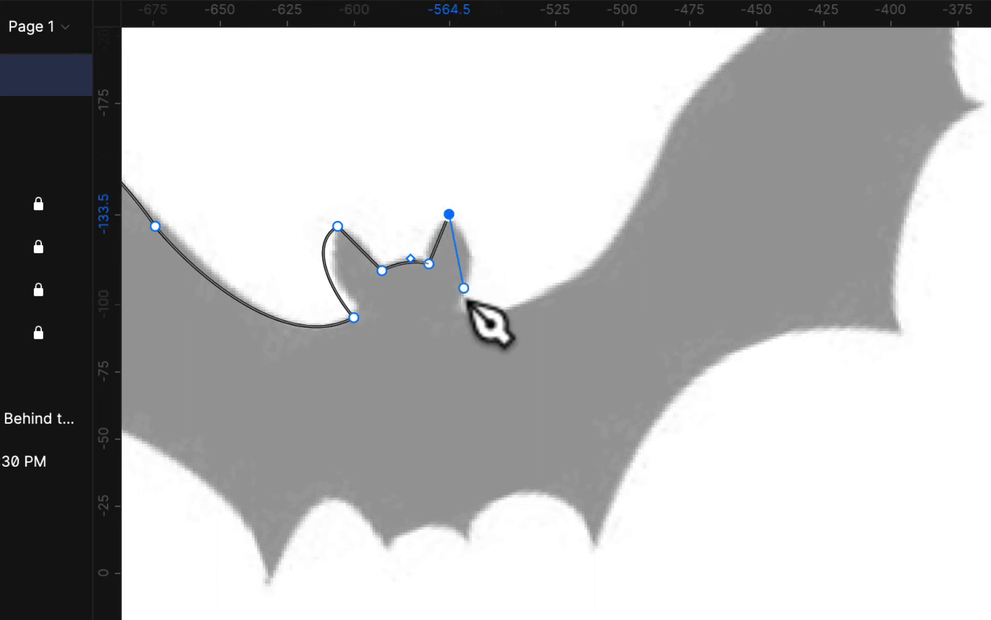
left_click_drag(463, 318, 431, 365)
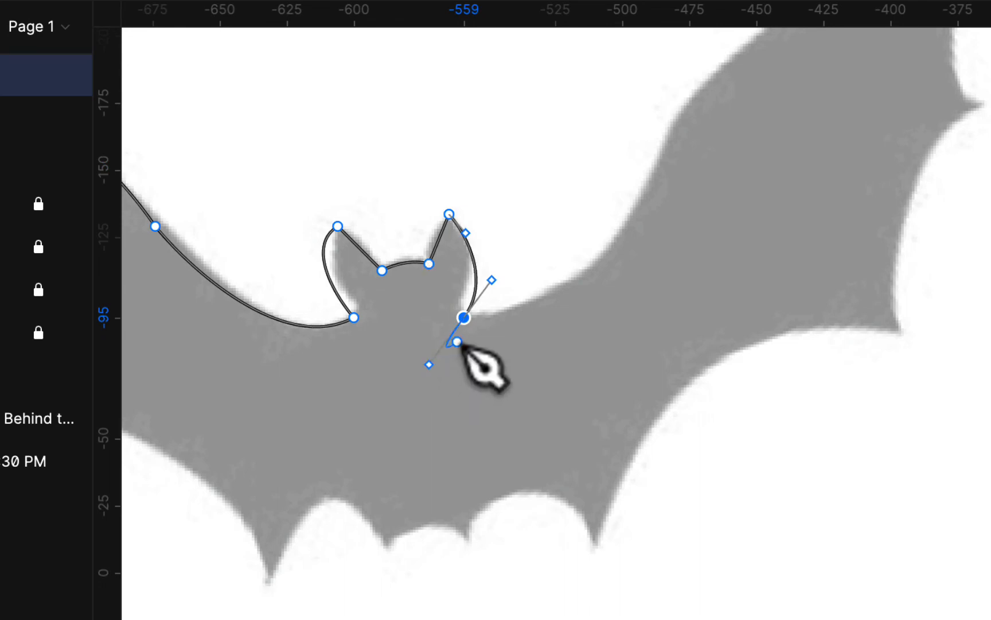
left_click(464, 317)
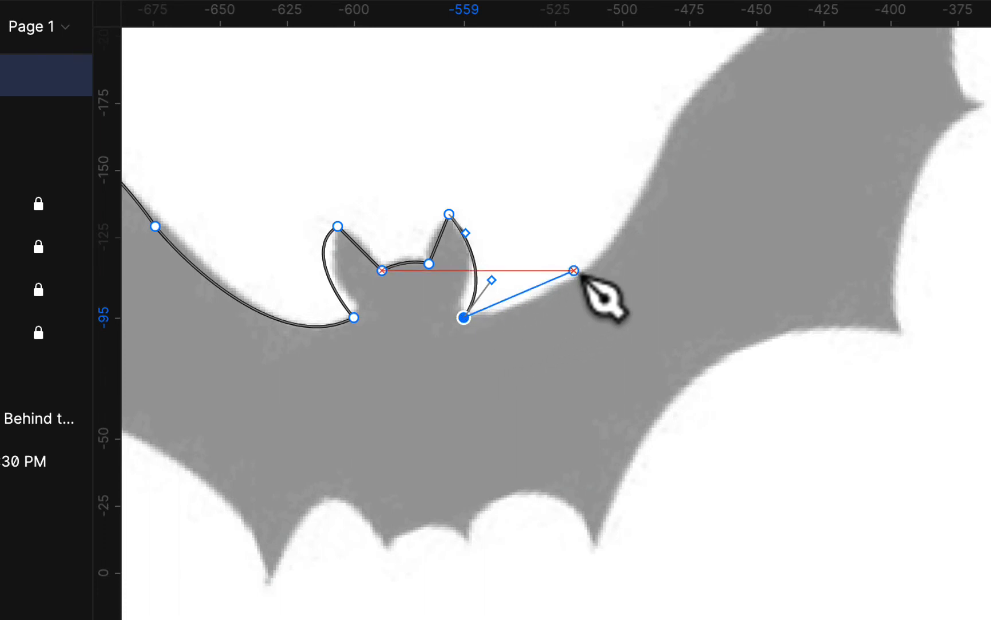
Trace the right wing's upper edge with curved points up to the wingtip, and make the tip a corner point
left_click_drag(599, 265, 623, 230)
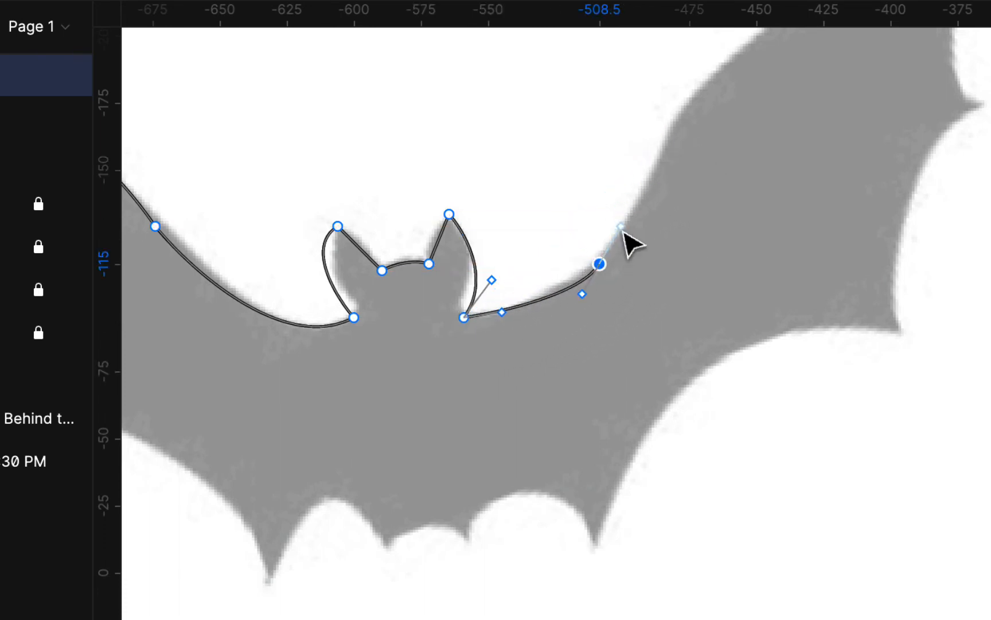
left_click(672, 127)
left_click_drag(678, 119, 686, 97)
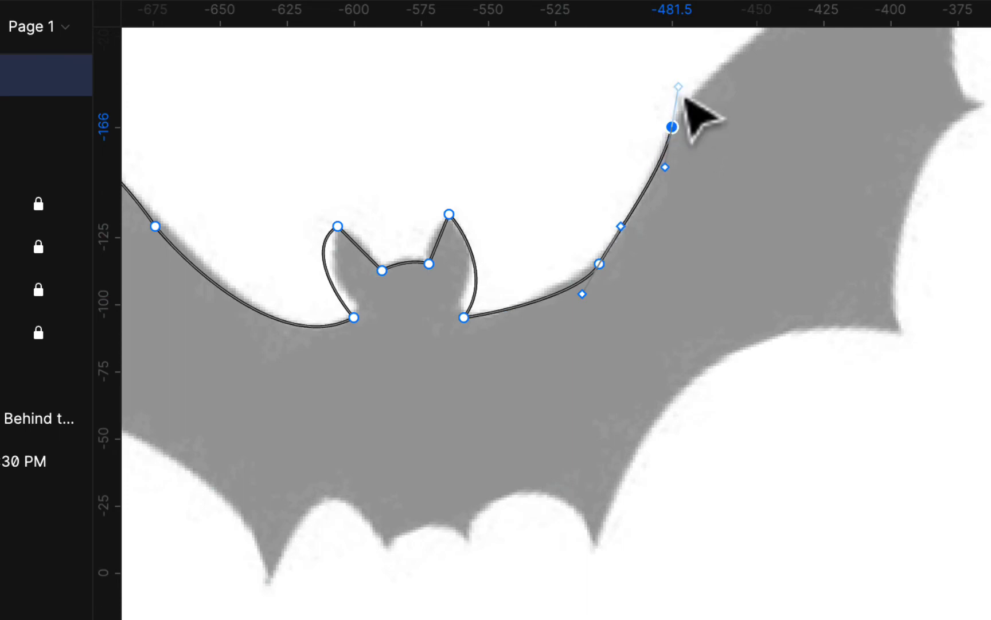
scroll(700, 112, "up", 4)
scroll(700, 112, "right", 1)
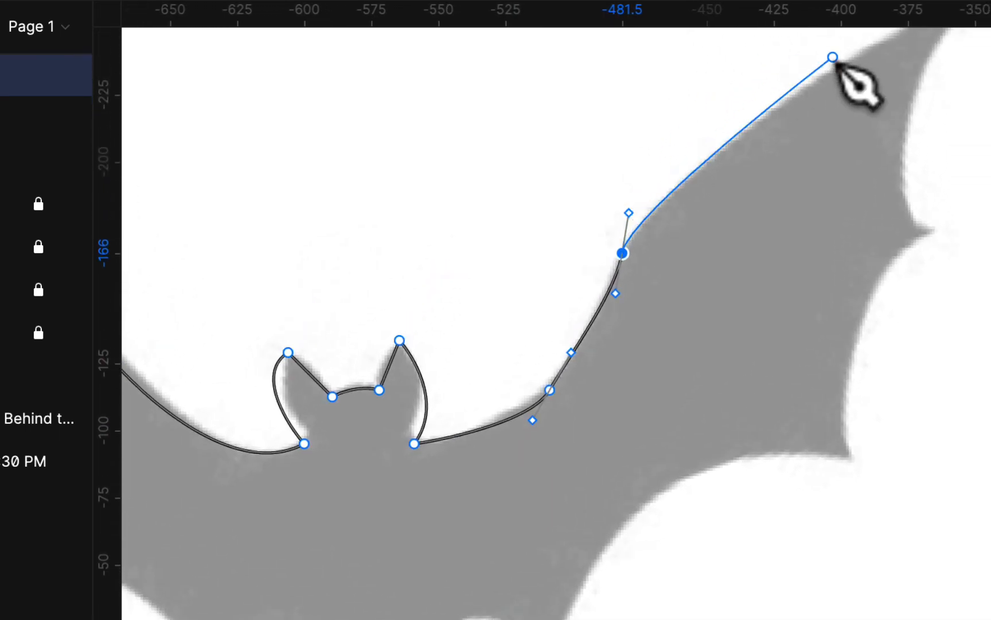
scroll(835, 60, "up", 1)
scroll(833, 57, "up", 2)
scroll(832, 57, "right", 1)
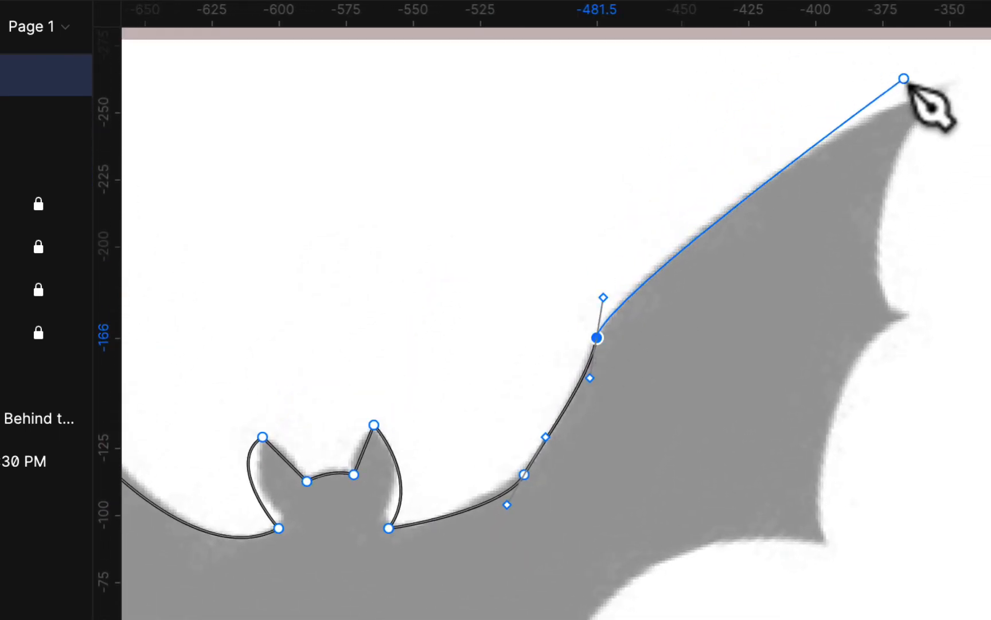
left_click_drag(932, 97, 990, 84)
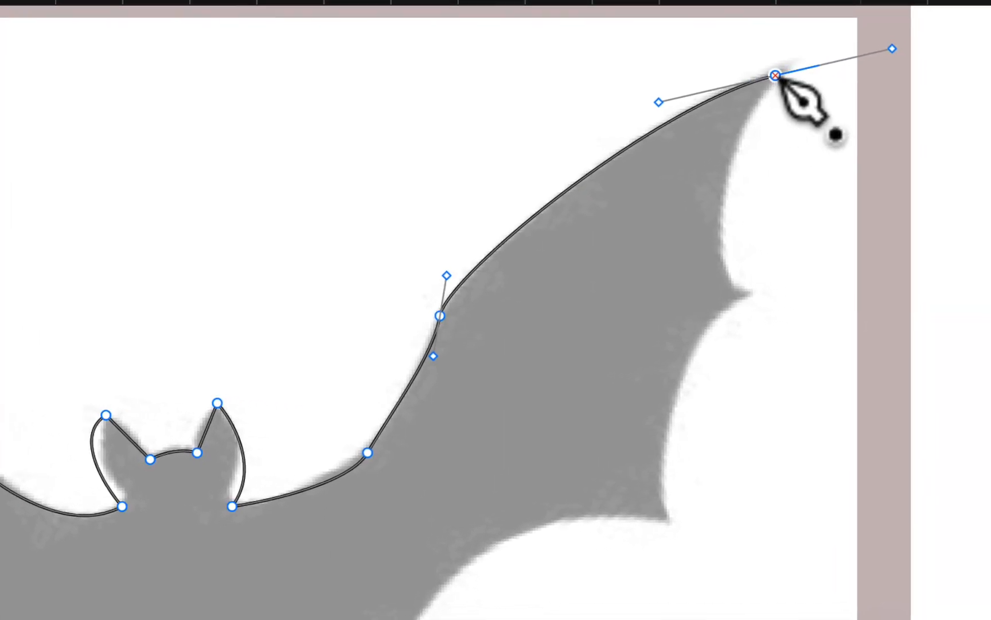
left_click(933, 99)
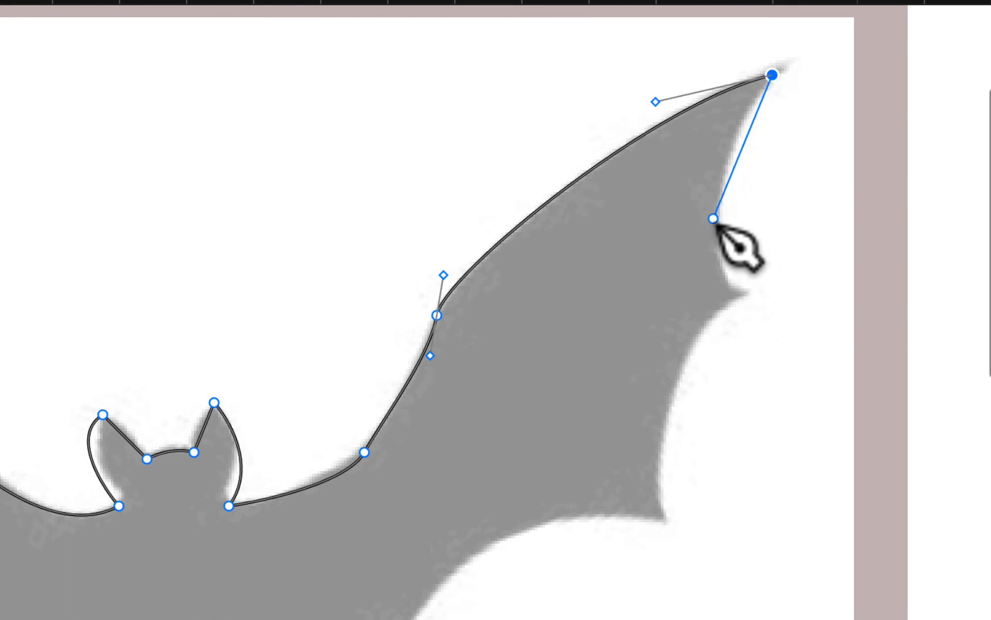
Trace the right wing's outer edge from the wingtip down through both scallops with curved segments, ending each one in a corner point
left_click_drag(717, 203, 719, 262)
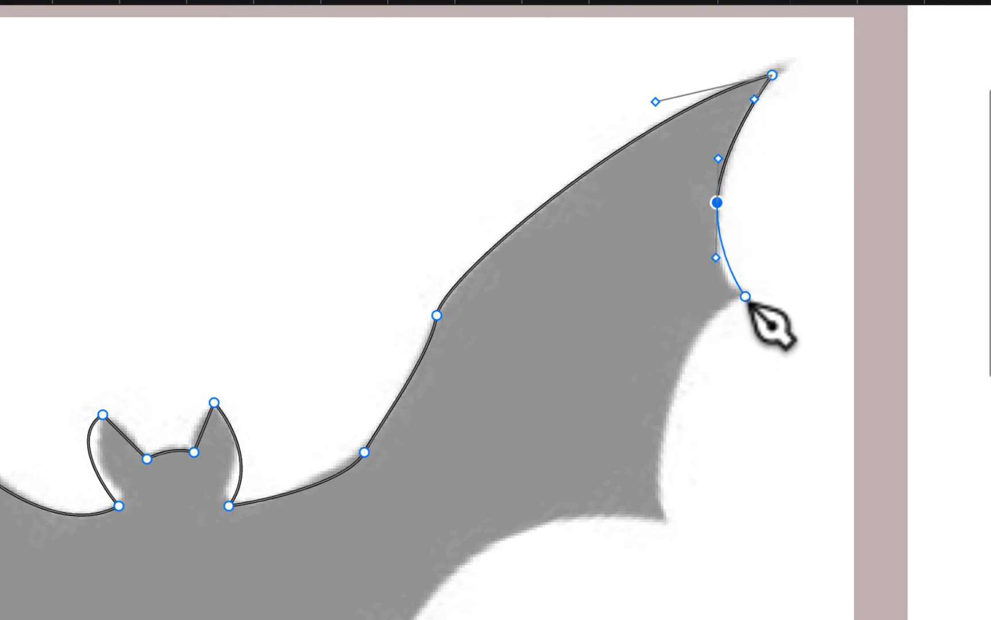
left_click_drag(745, 296, 769, 313)
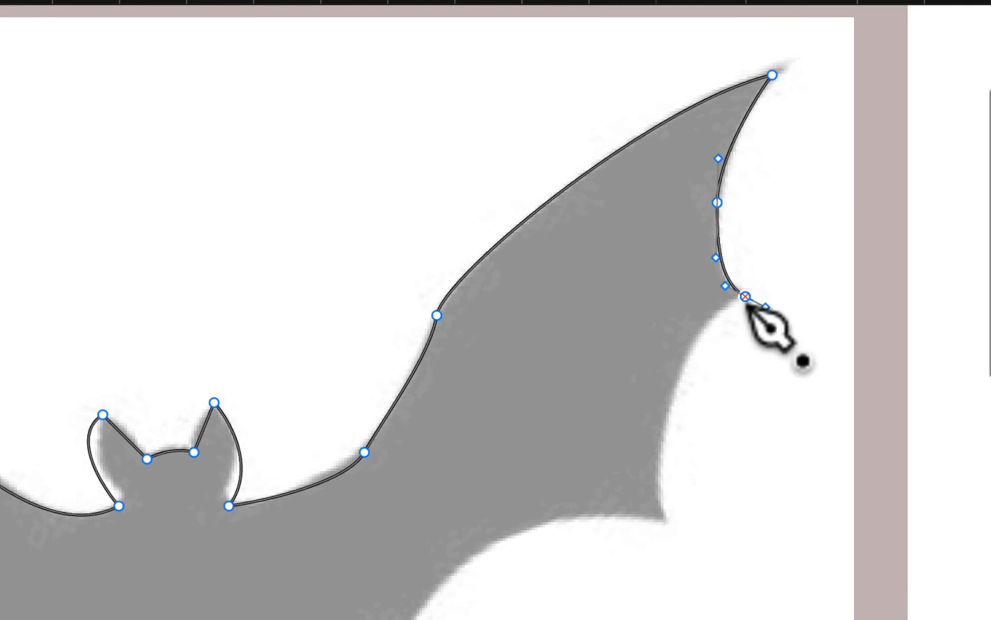
left_click(666, 414)
left_click_drag(666, 422, 659, 486)
left_click(666, 524)
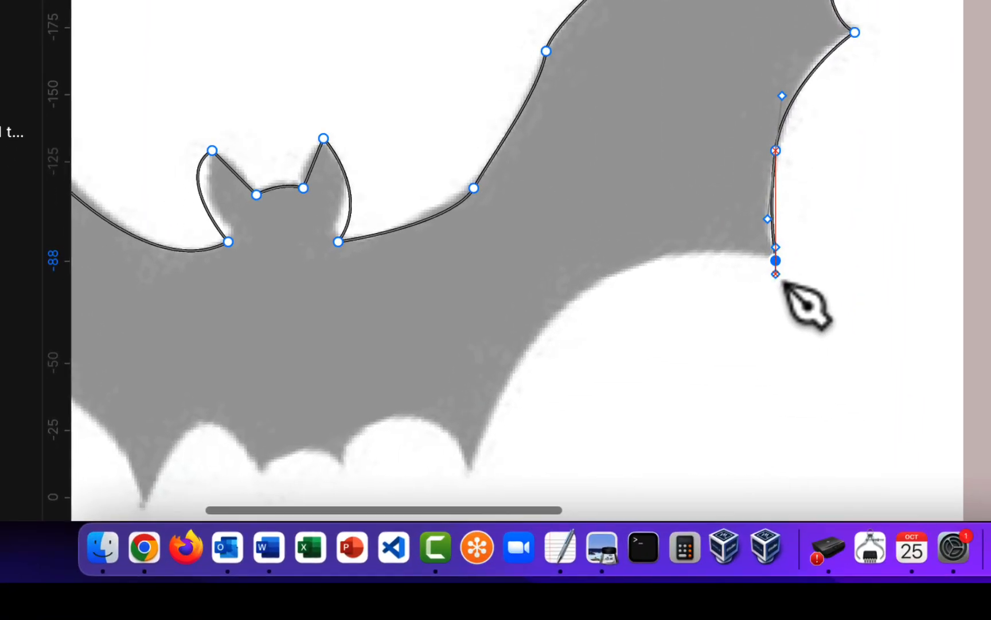
left_click_drag(785, 282, 802, 320)
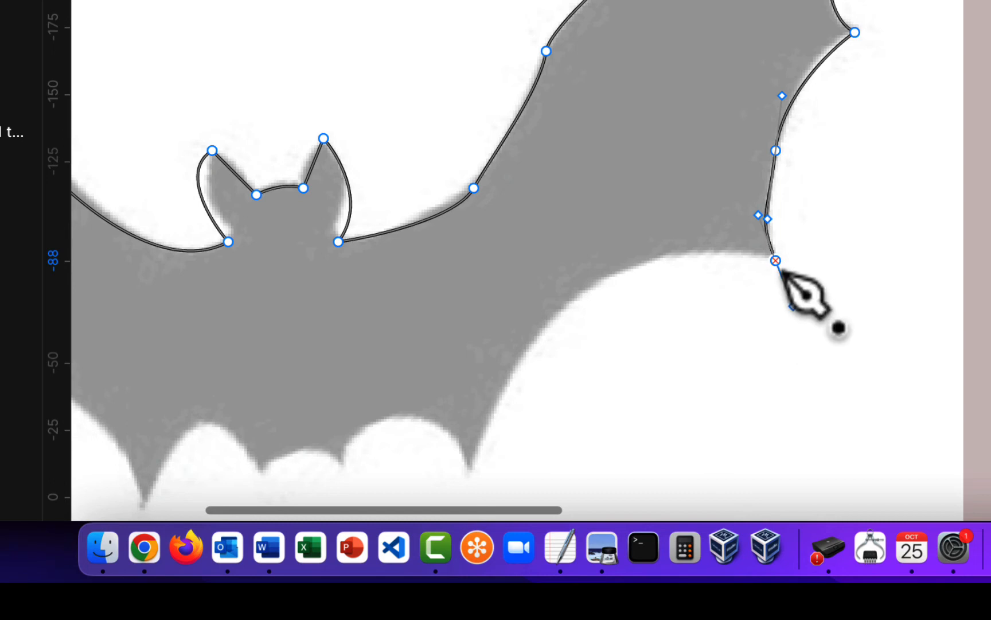
Trace the right wing's underside with a curved point midway, ending in a corner point at the bat's rightmost lower spike
scroll(792, 281, "down", 5)
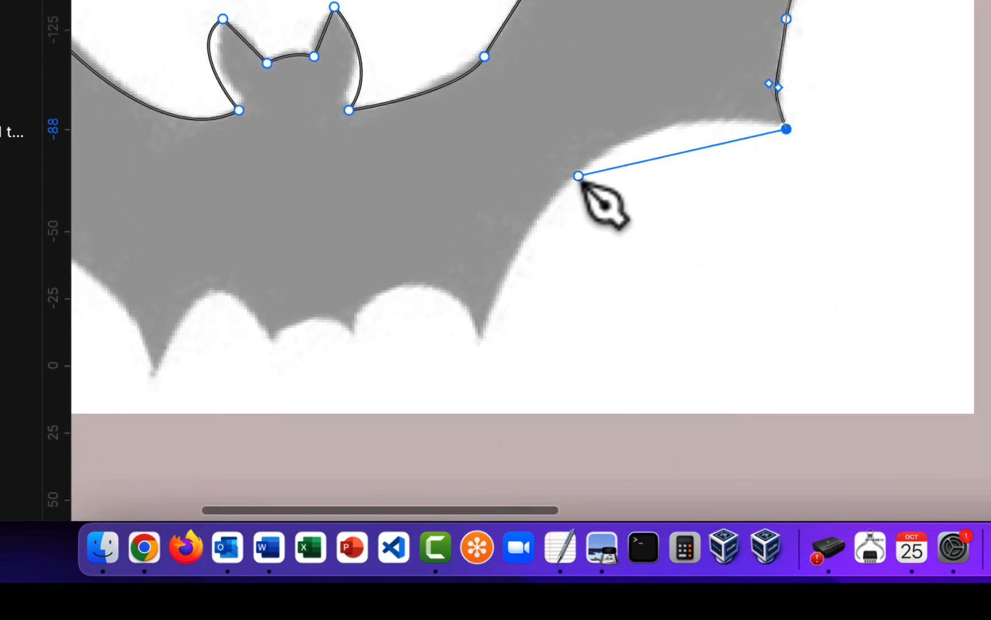
left_click_drag(578, 176, 503, 256)
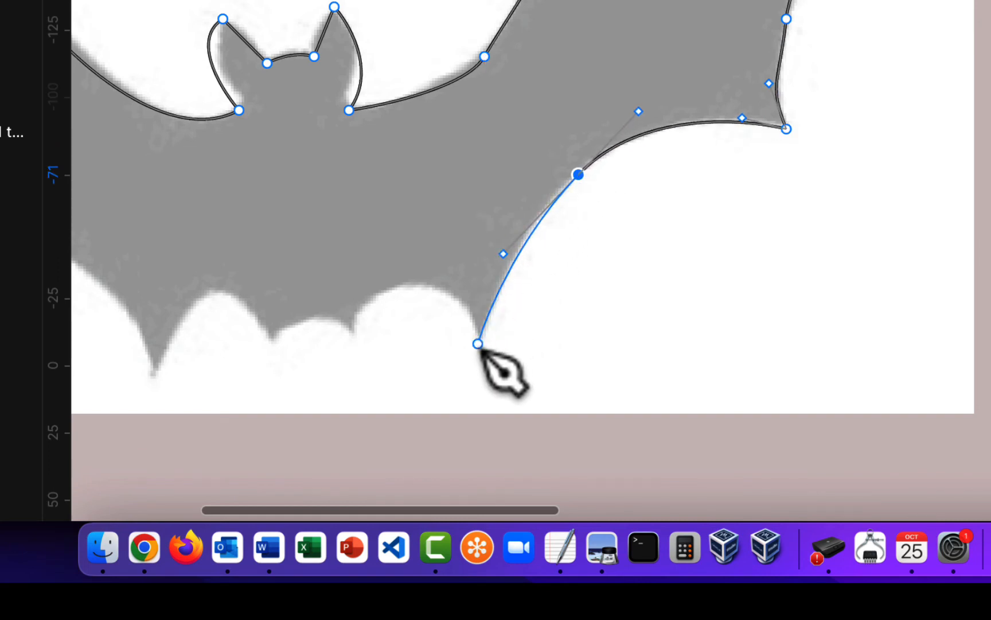
left_click(477, 343)
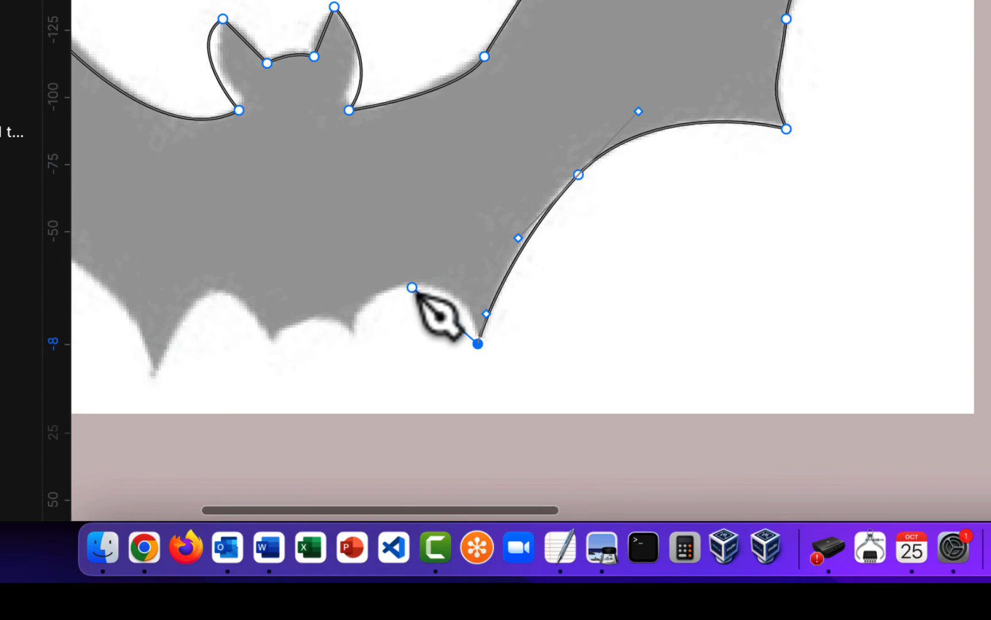
Trace the three scallops along the bat's lower body with a curved point at each crest and corner points at the spikes
left_click_drag(420, 287, 365, 285)
left_click(349, 332)
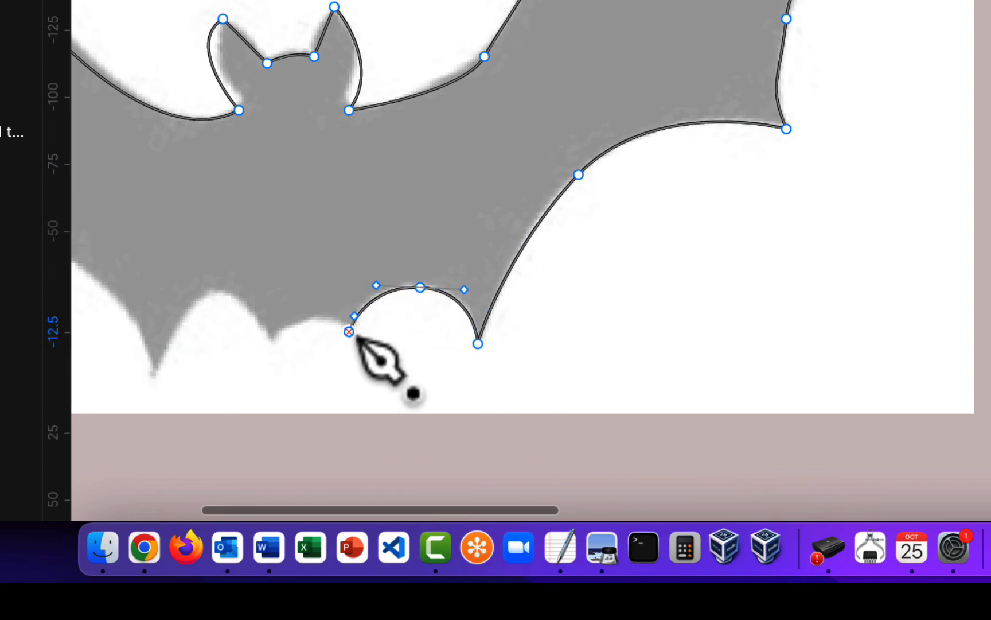
left_click_drag(314, 317, 293, 319)
left_click(332, 343)
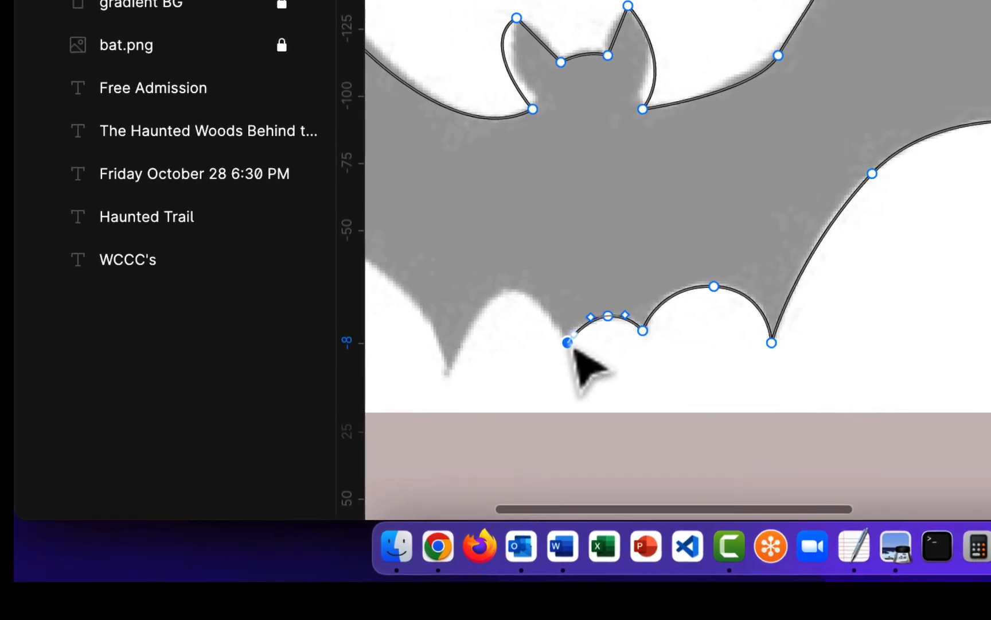
scroll(331, 341, "left", 6)
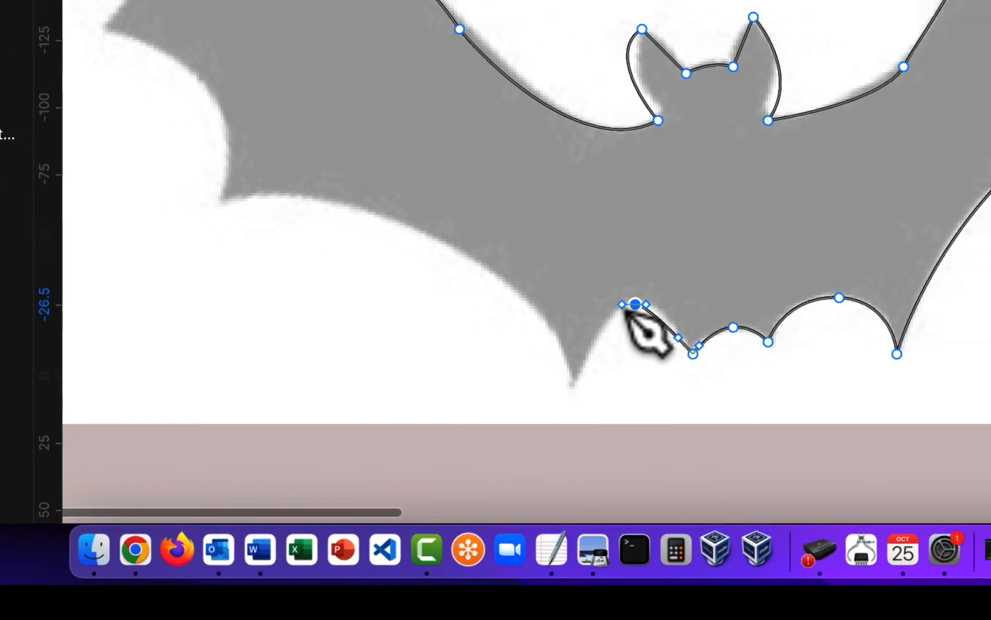
left_click_drag(963, 306, 921, 310)
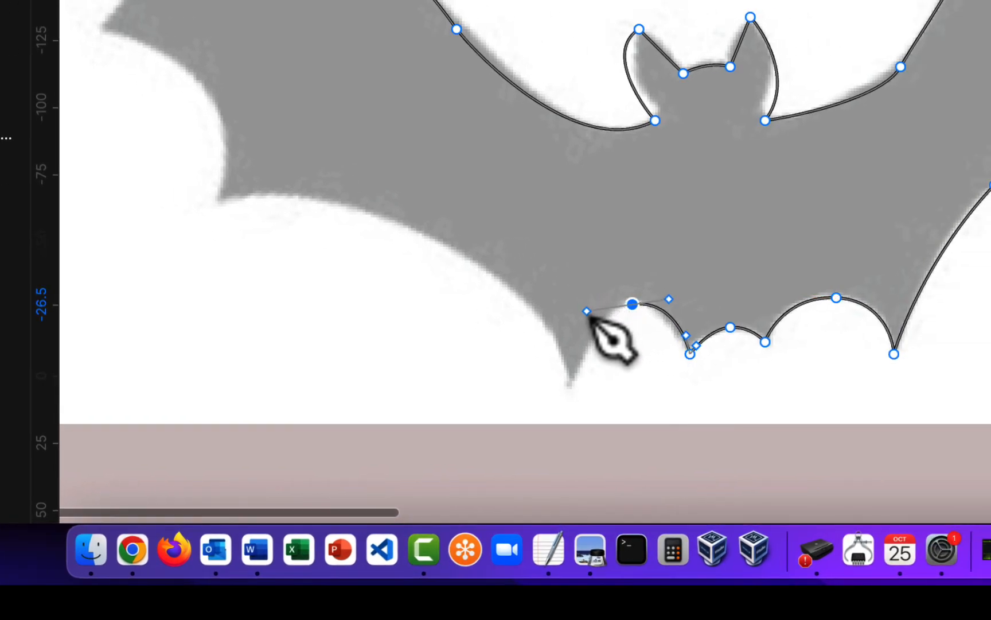
left_click(569, 393)
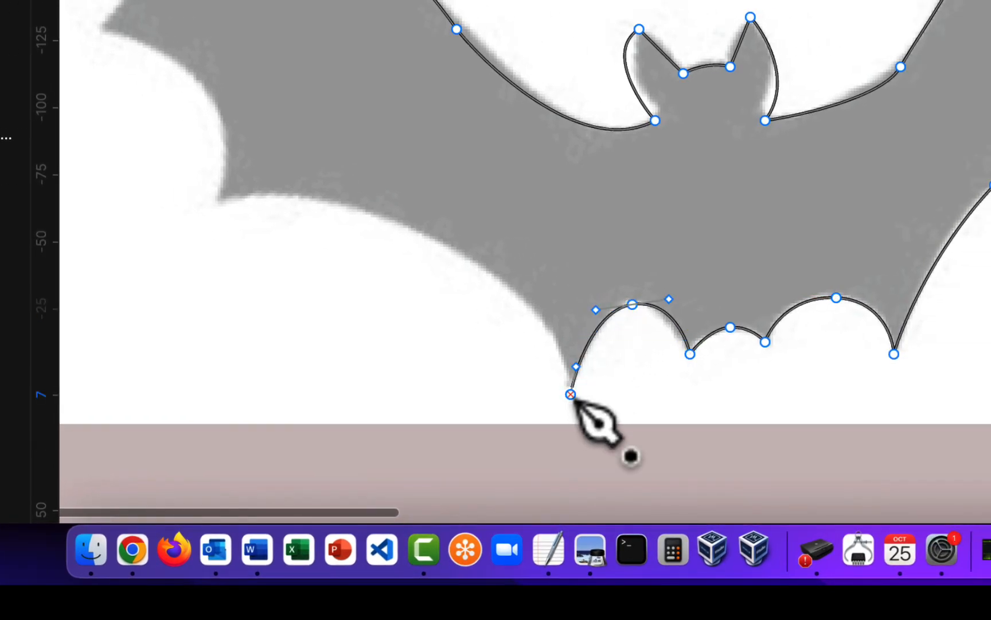
Trace the left wing's underside with a curved point midway and a corner point at the wing's lowest outer tip
left_click(427, 232)
left_click_drag(428, 235, 295, 181)
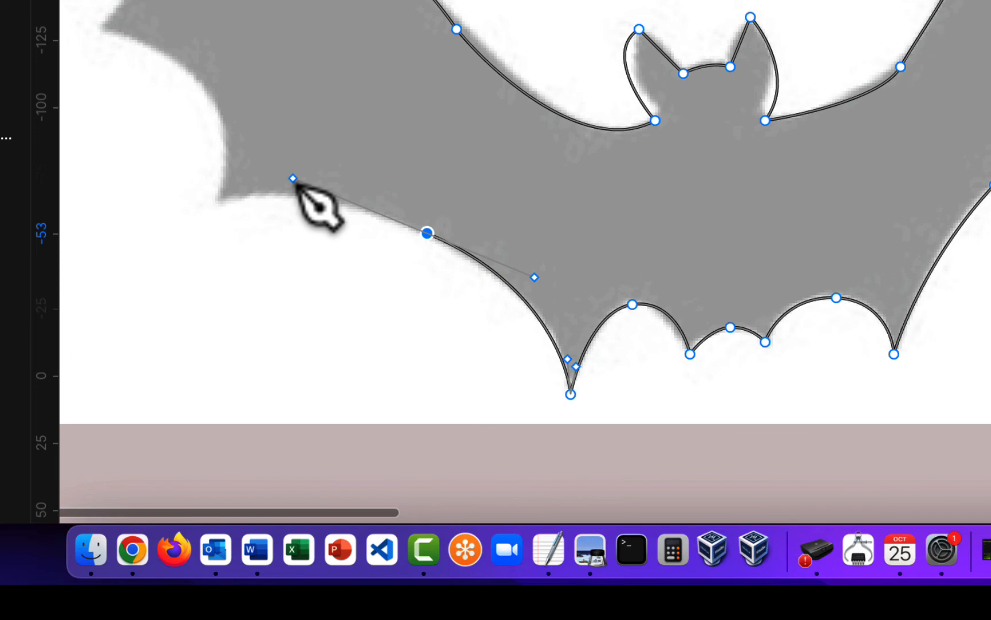
left_click_drag(294, 182, 294, 180)
left_click(222, 202)
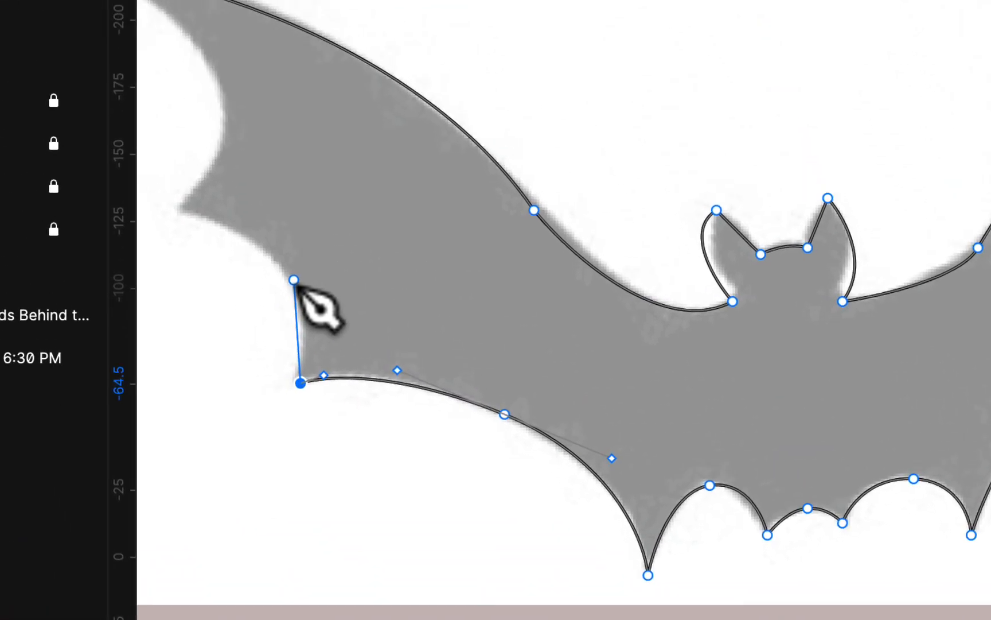
Trace the left wing's outer scallops up to the wingtip, close the bat path on its starting point and finish vector editing
scroll(235, 152, "left", 5)
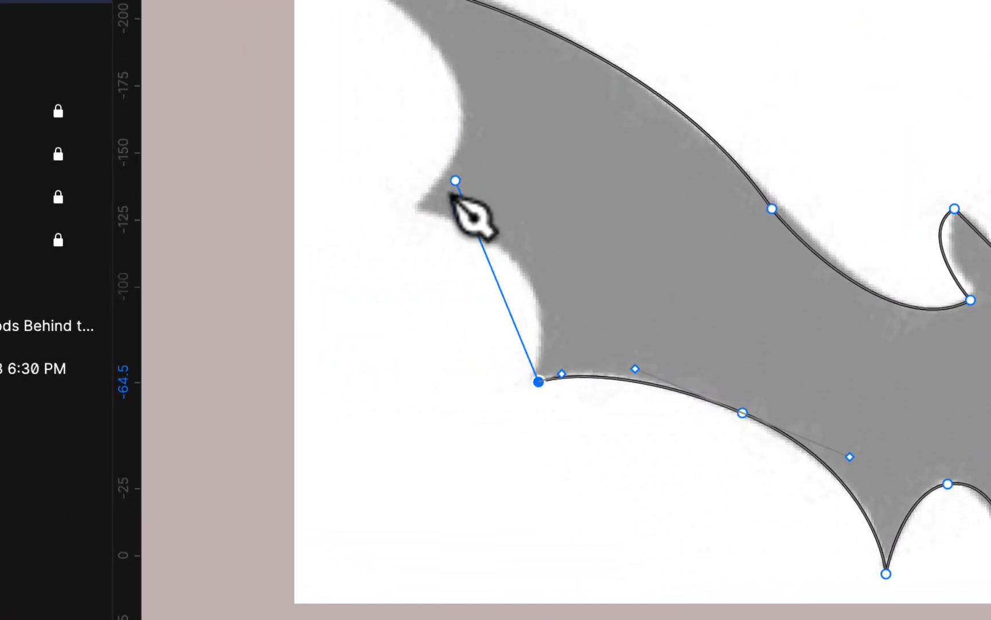
left_click_drag(426, 209, 265, 180)
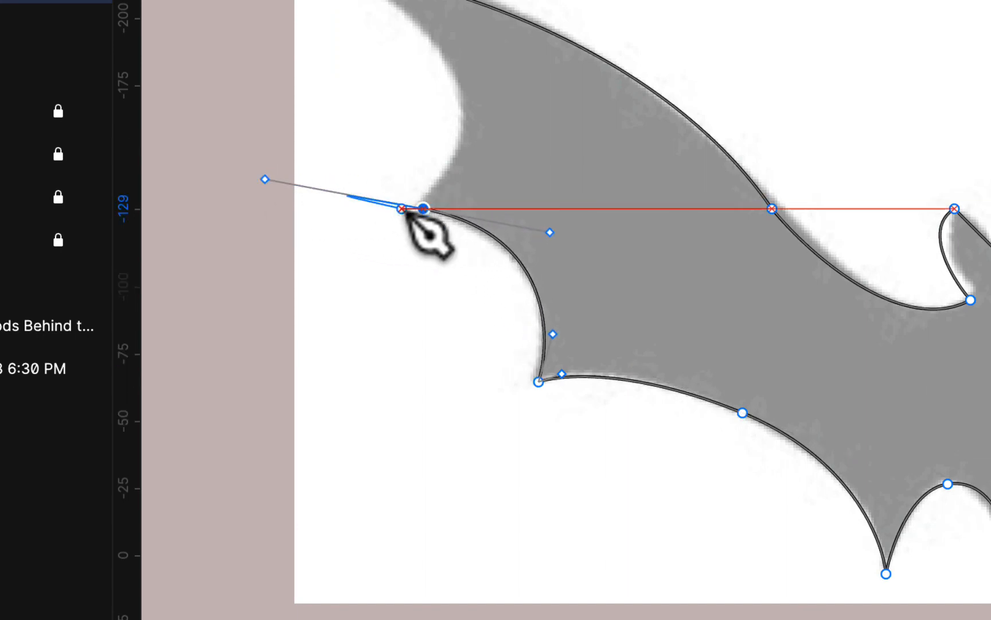
left_click(424, 209)
scroll(460, 158, "up", 4)
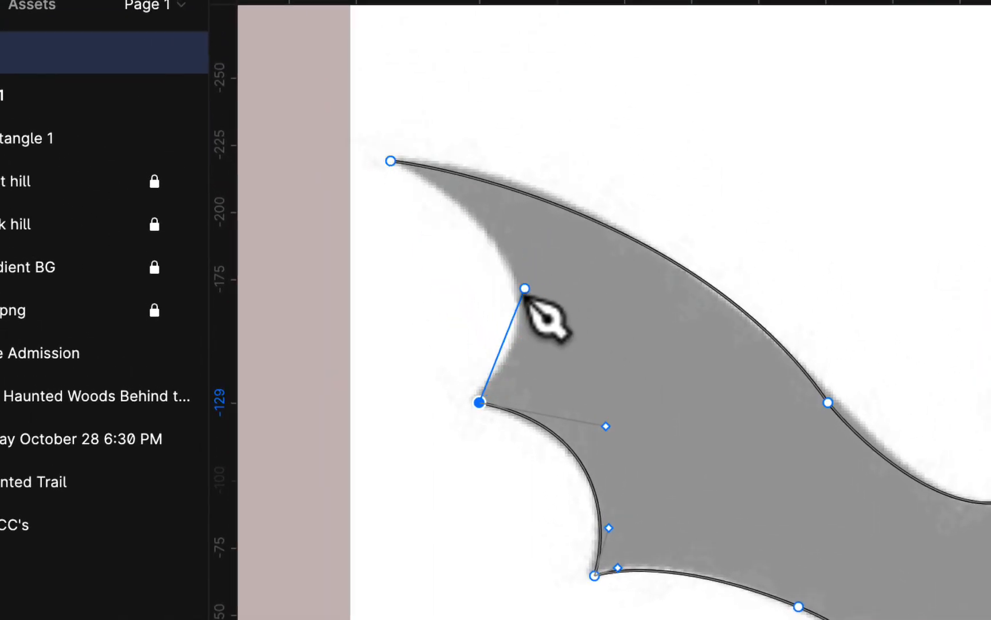
left_click_drag(518, 288, 509, 233)
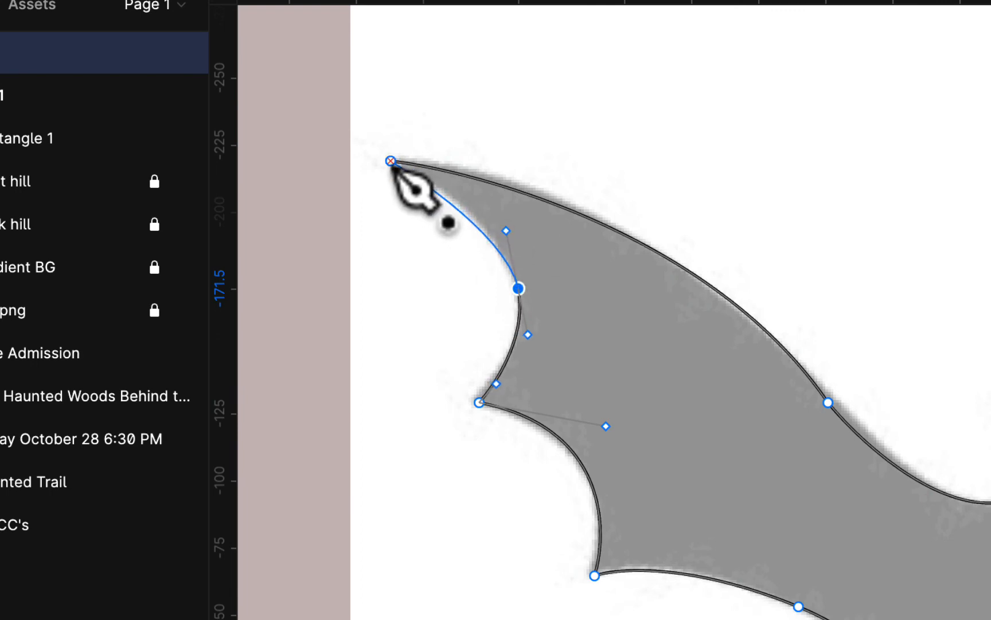
left_click_drag(390, 160, 341, 140)
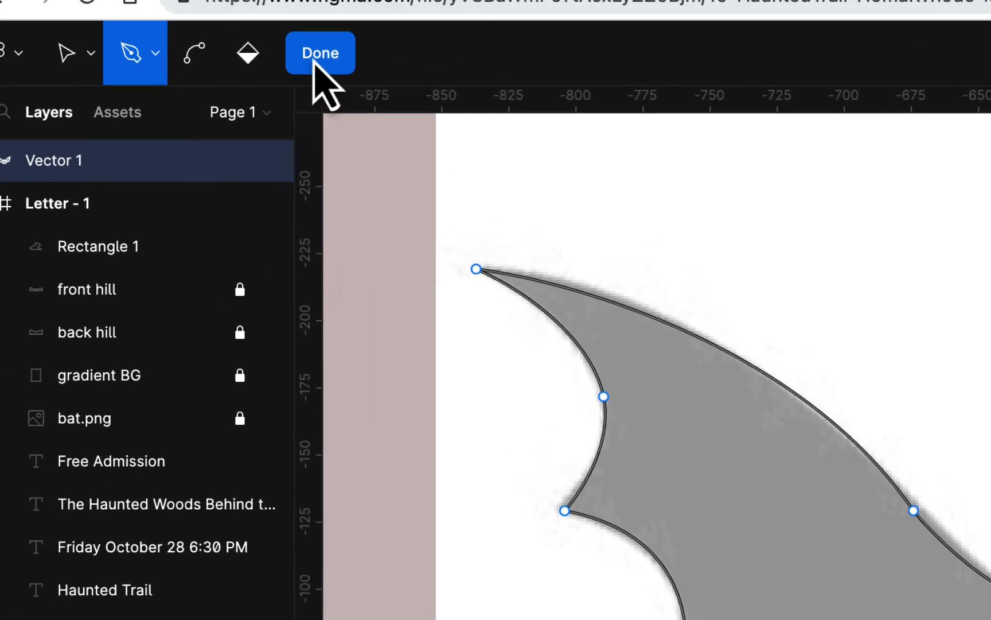
left_click(315, 62)
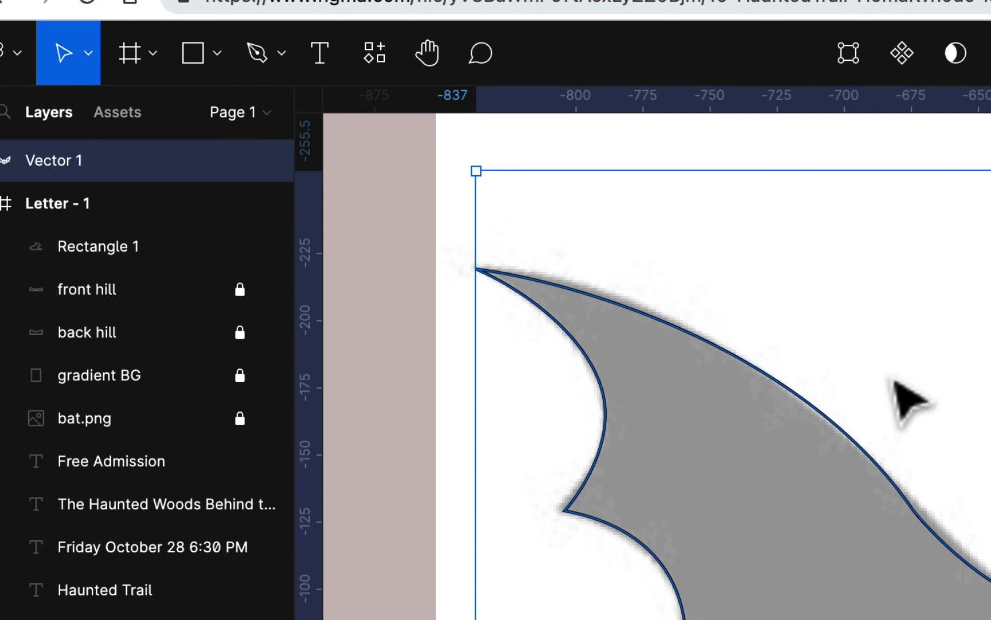
Reopen the bat path for editing and adjust the anchor points and handles around both ears to fit the image
scroll(904, 396, "right", 10)
scroll(909, 400, "down", 5)
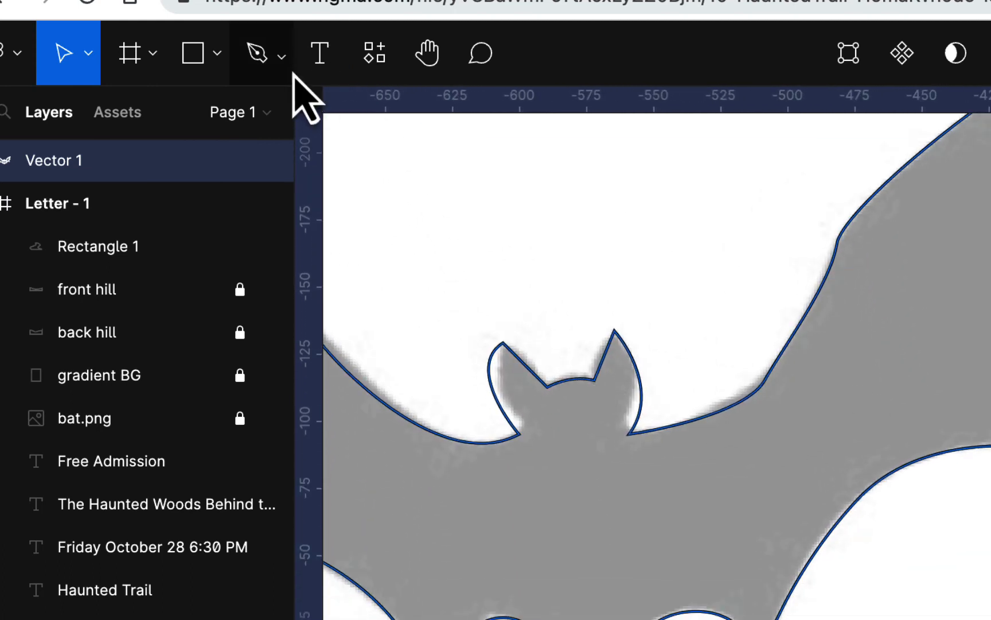
left_click(849, 54)
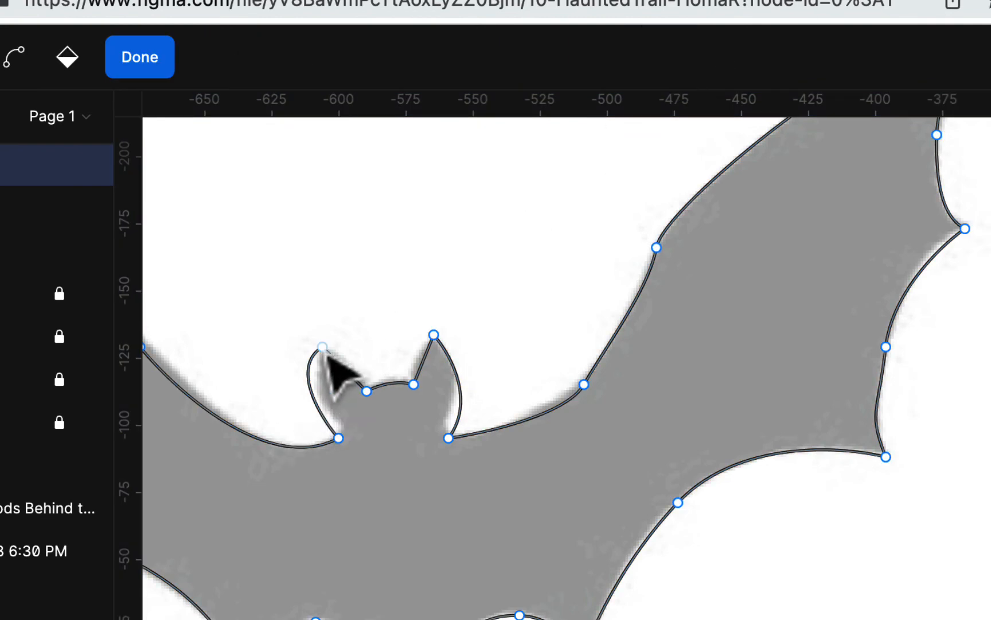
left_click_drag(291, 372, 308, 384)
left_click_drag(339, 439, 348, 438)
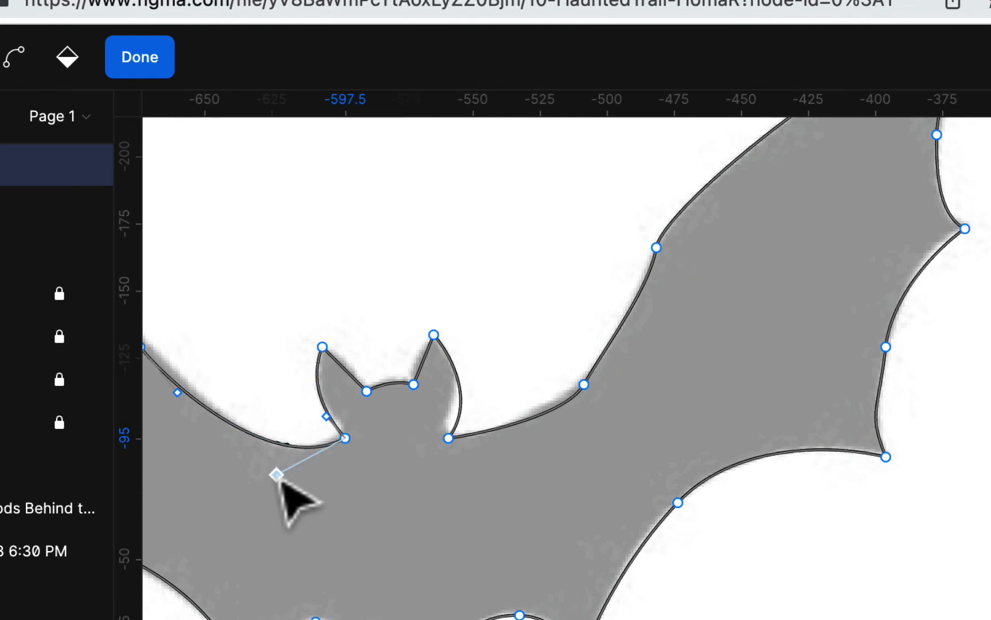
left_click_drag(279, 479, 264, 491)
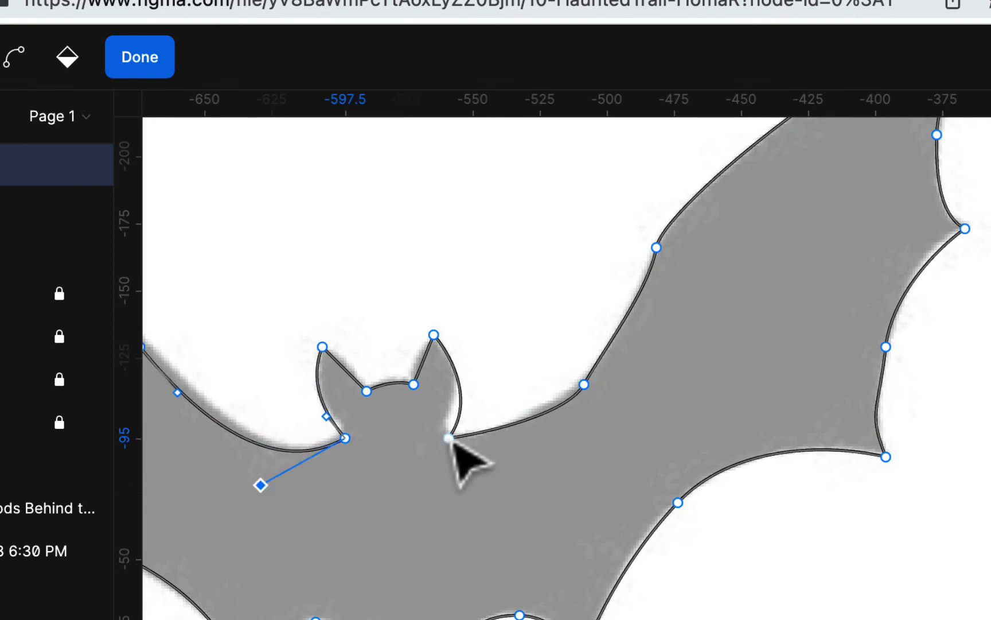
left_click_drag(450, 440, 479, 451)
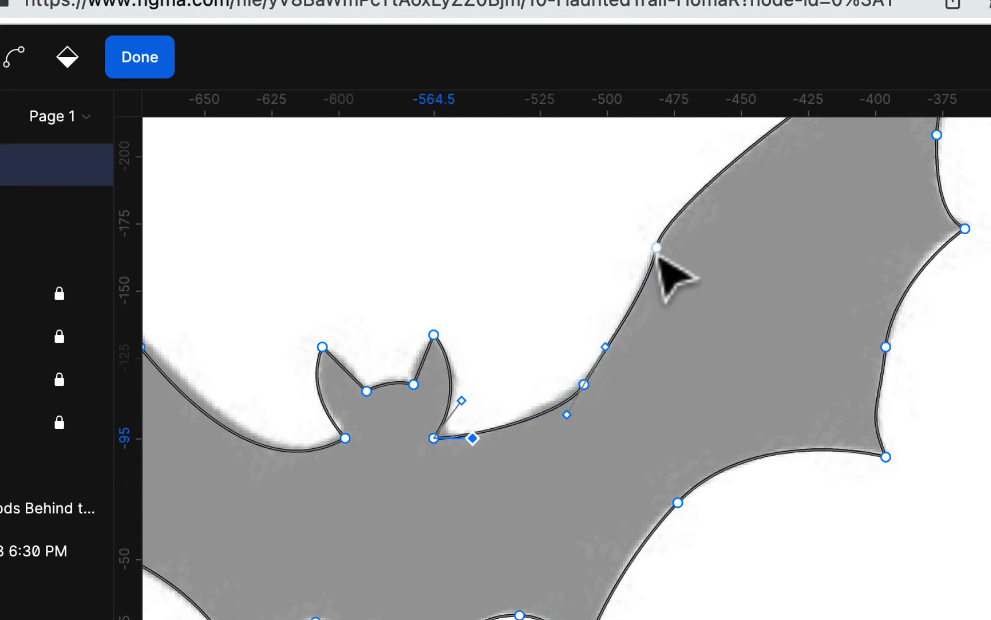
Smooth the right wing's upper edge by adjusting the handles of its two middle points, and finish vector editing
left_click_drag(649, 287, 635, 283)
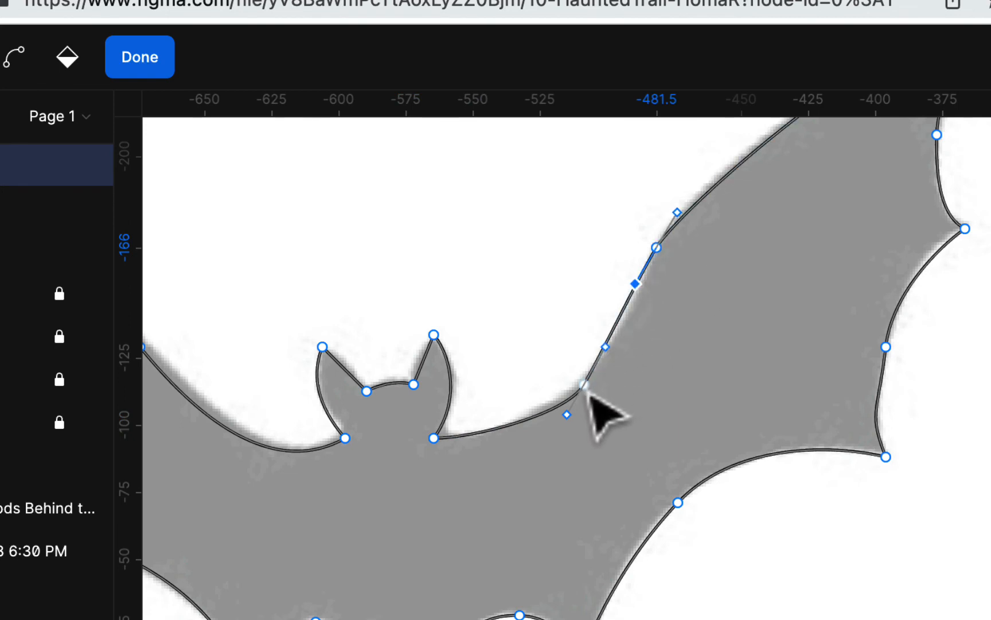
left_click(585, 386)
left_click_drag(605, 347, 639, 340)
scroll(659, 361, "left", 5)
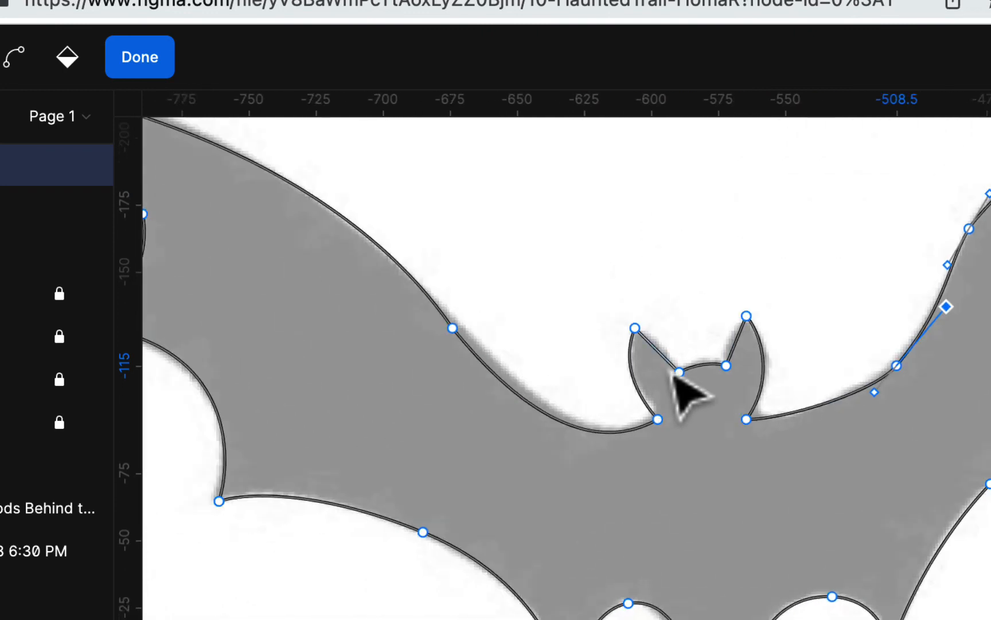
scroll(677, 381, "left", 4)
scroll(676, 382, "up", 2)
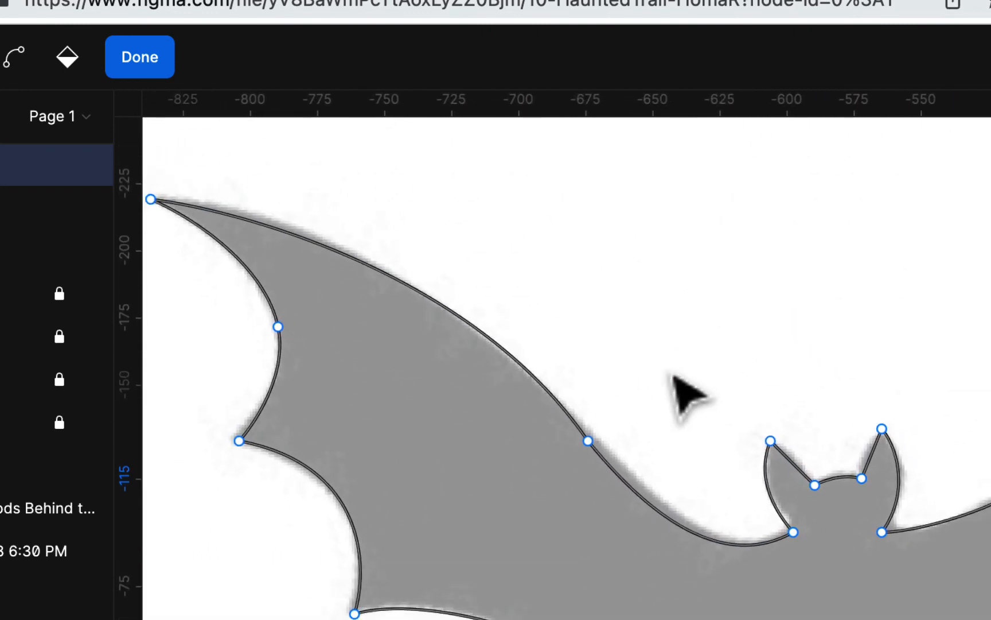
left_click(145, 61)
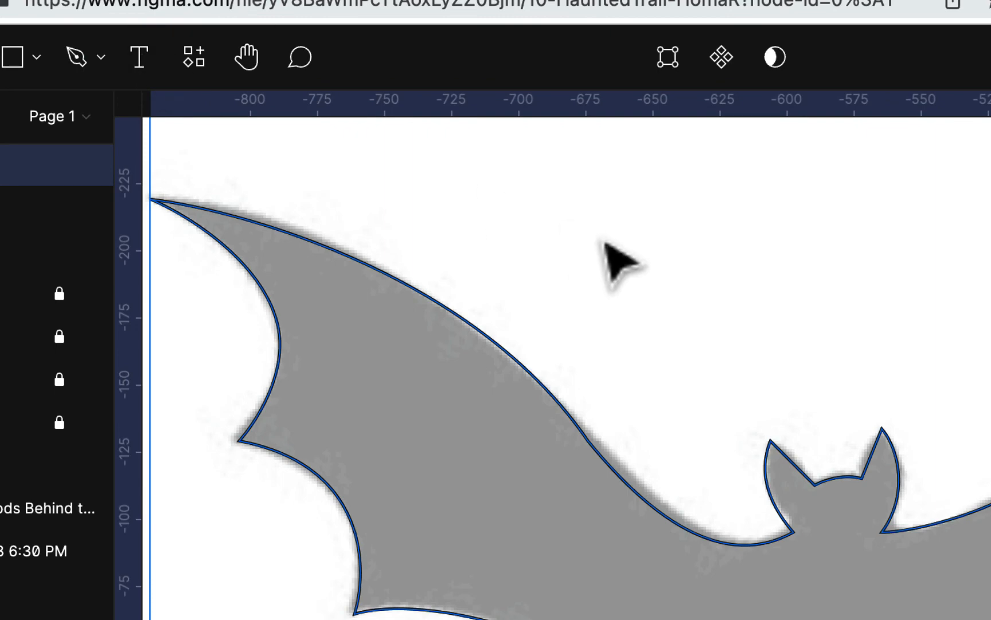
Remove the bat vector's stroke, give it a solid black fill at 100% opacity and deselect it
scroll(606, 247, "down", 3)
scroll(617, 261, "down", 5)
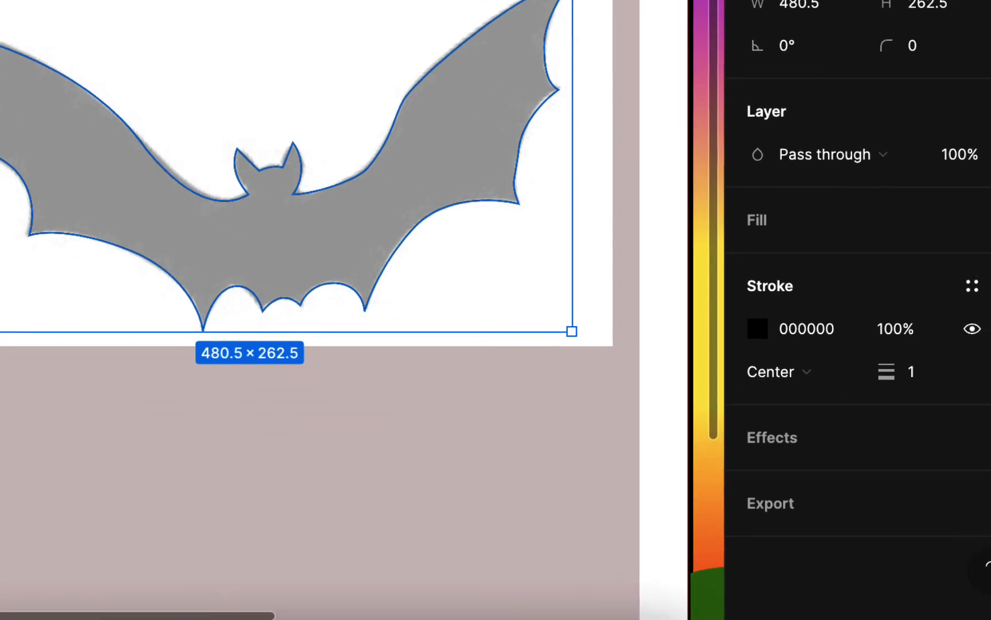
left_click(959, 297)
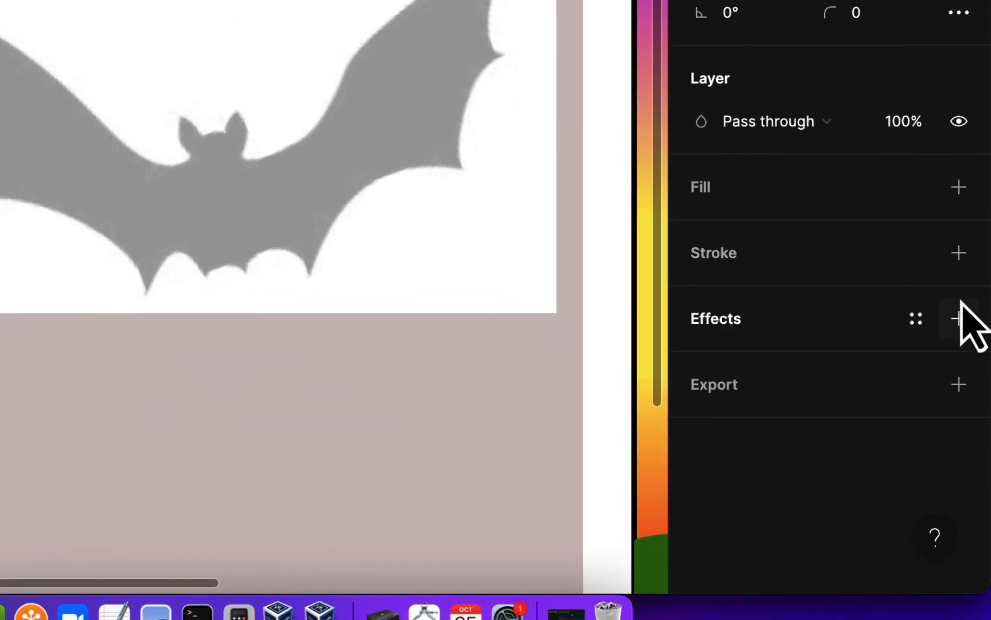
left_click(959, 187)
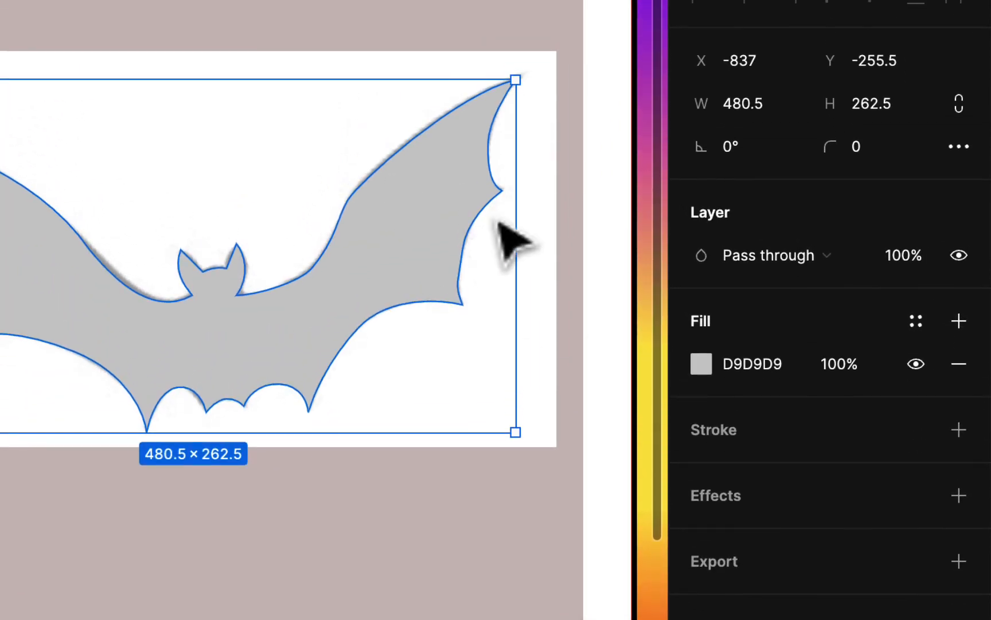
left_click(705, 368)
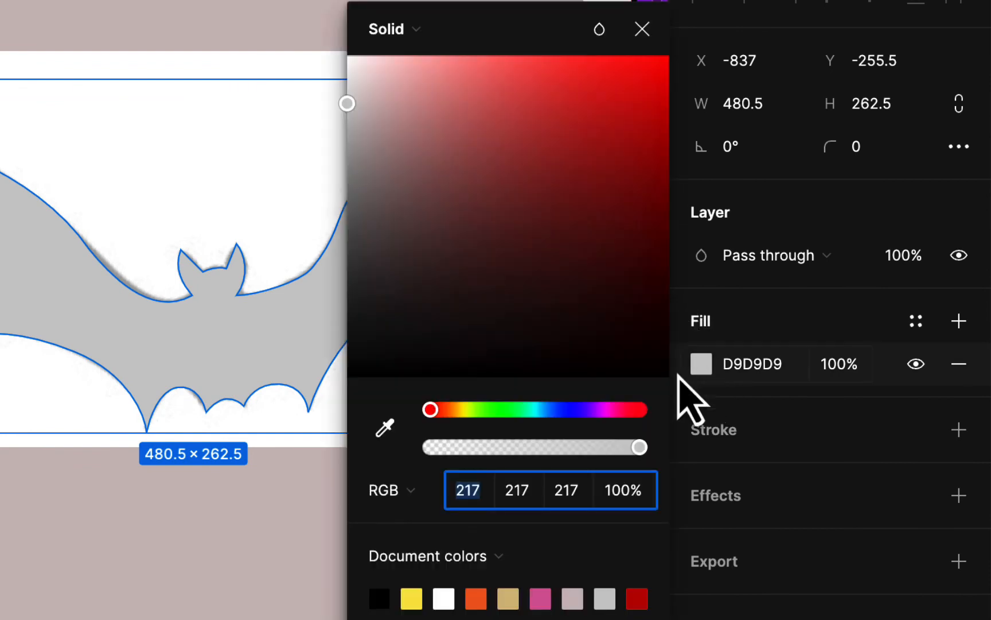
left_click(656, 351)
left_click(261, 542)
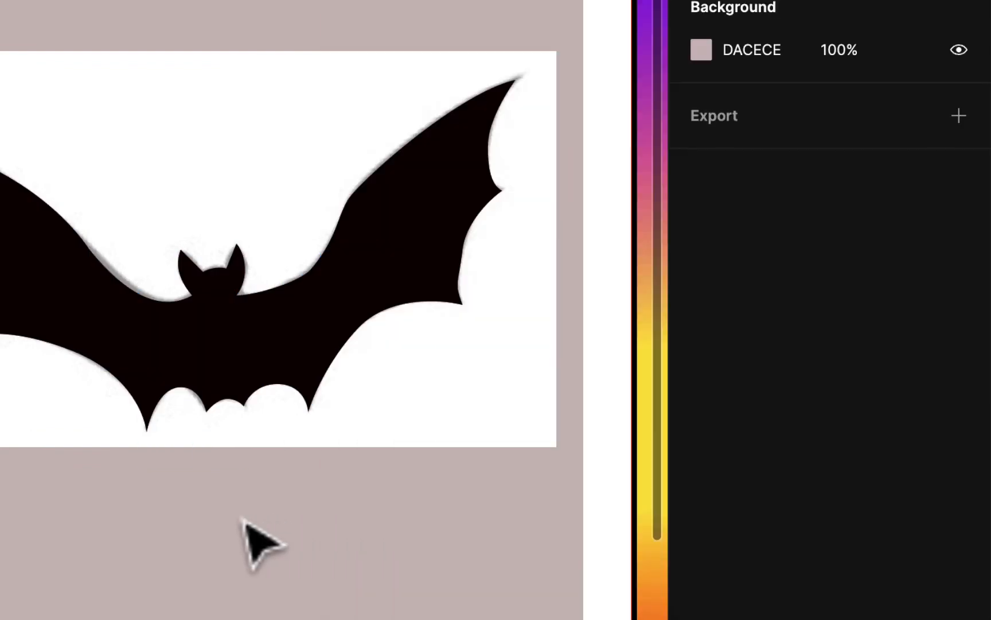
Move the black bat shape down and to the left, partly off the traced reference image
left_click_drag(213, 370, 44, 443)
left_click(406, 138)
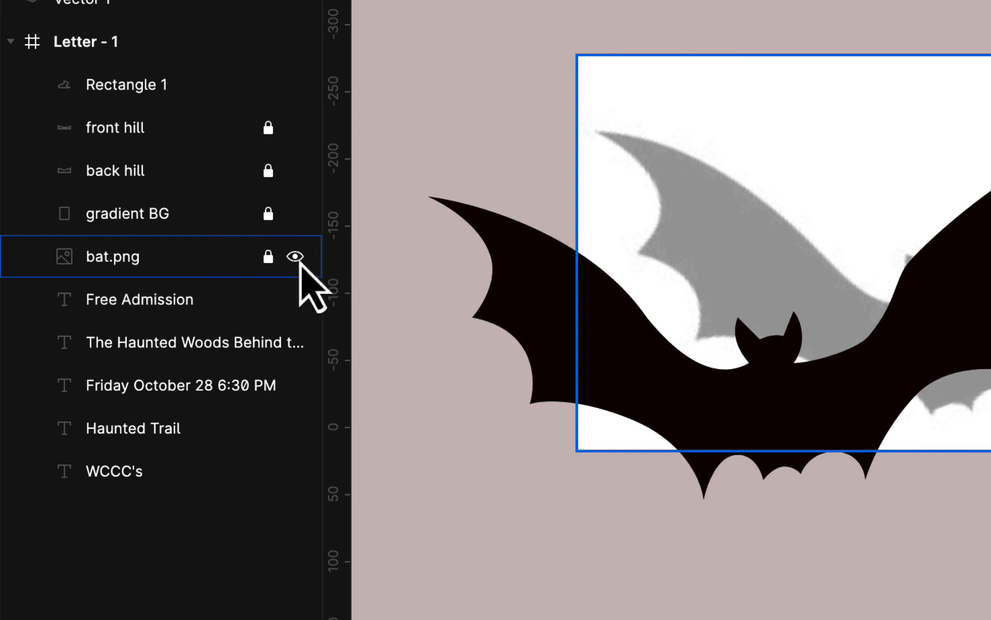
Hide the bat.png reference image and move the black bat shape up and to the right on the canvas
left_click(295, 256)
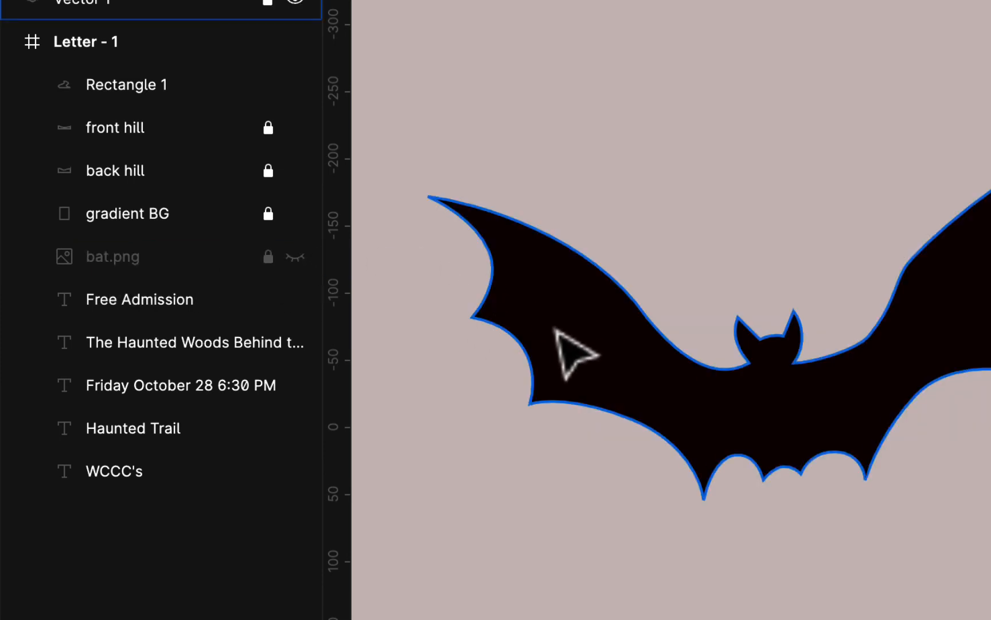
left_click_drag(683, 390, 823, 277)
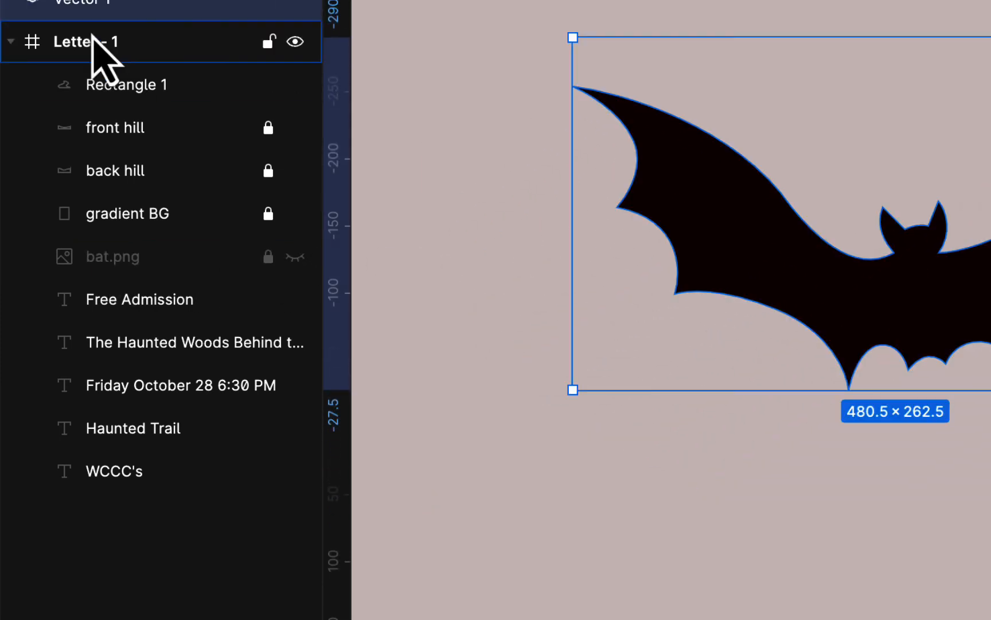
Rename the Vector 1 layer as bat and move it into the Letter - 1 frame, above Rectangle 1
double_click(92, 2)
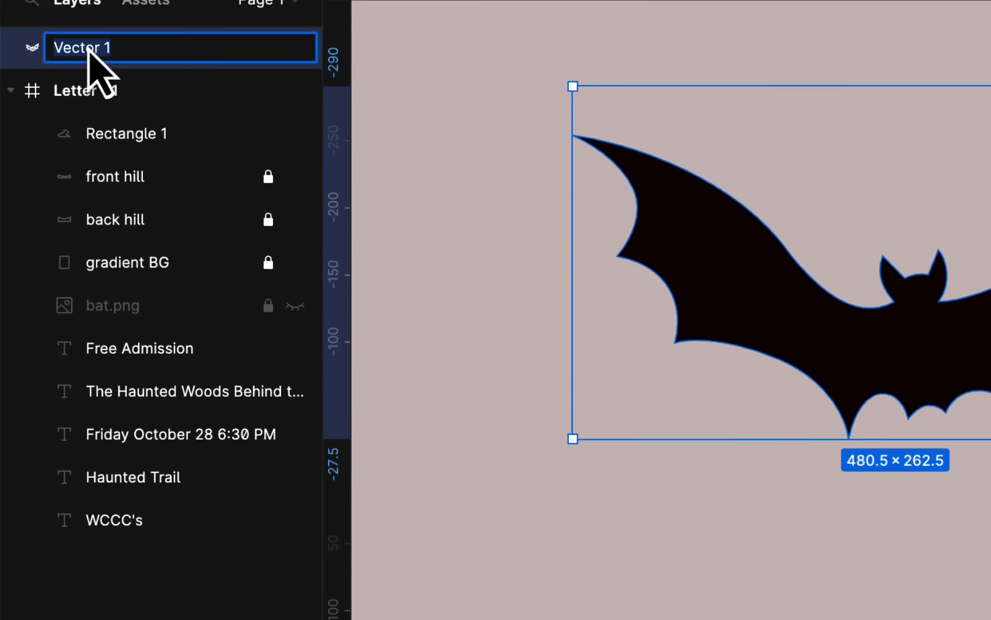
type("bat")
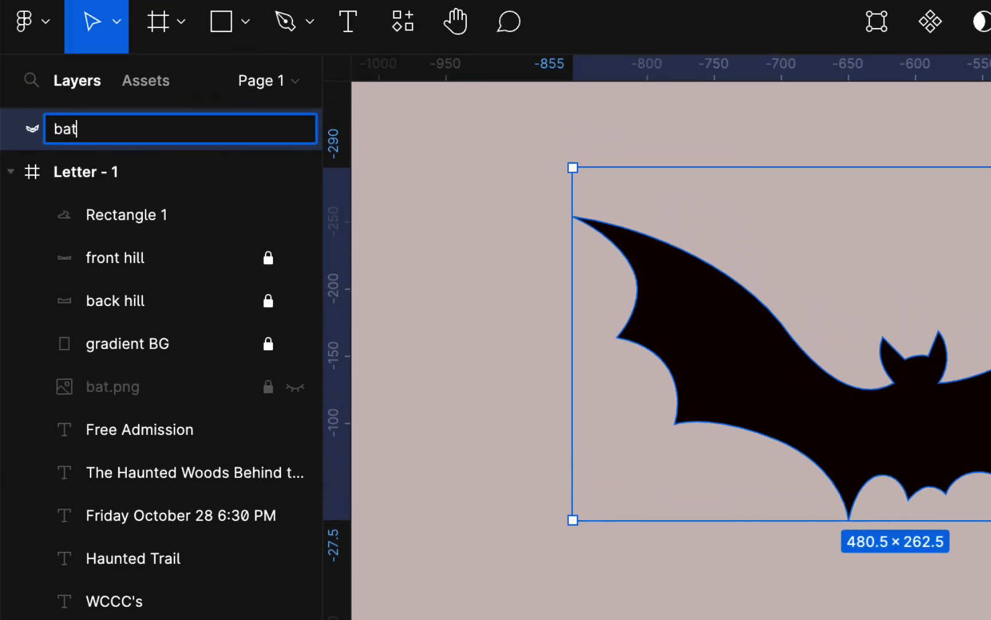
key("Return")
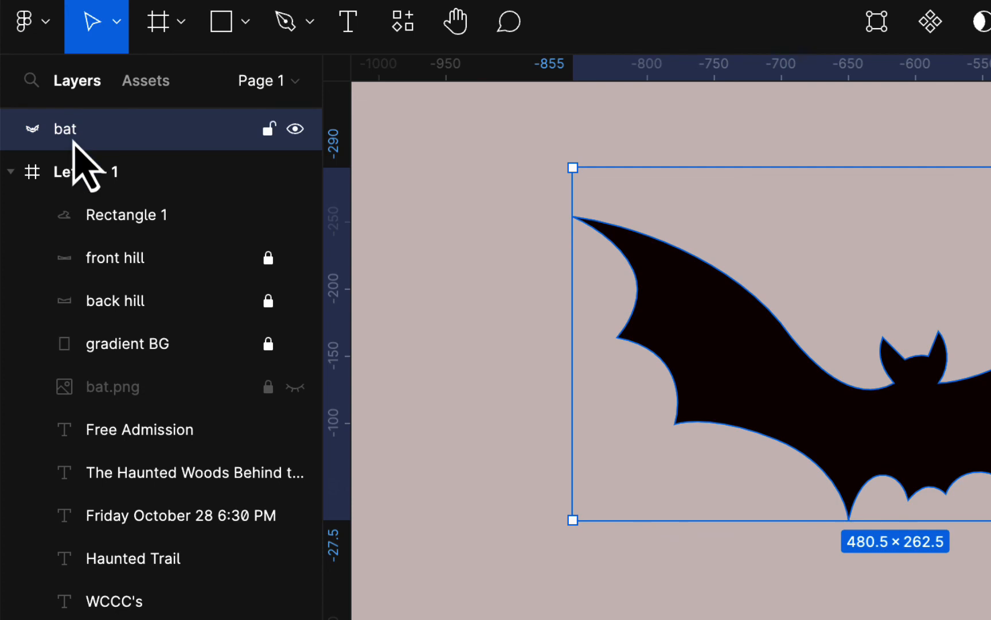
left_click_drag(107, 185, 122, 206)
Rename the winding trail's Rectangle 1 layer as path and lock it
left_click(123, 213)
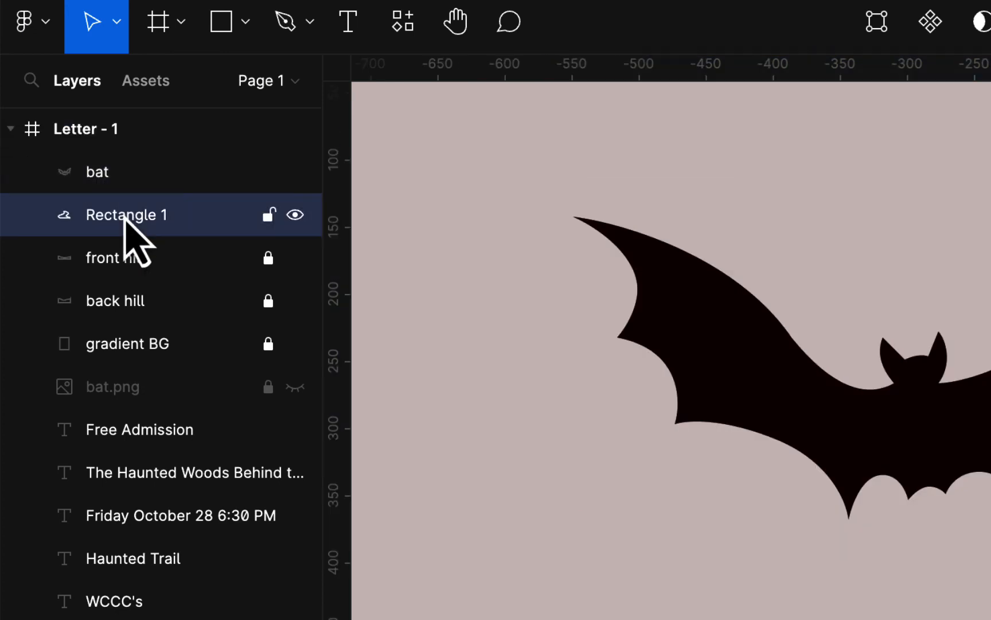
scroll(442, 303, "right", 5)
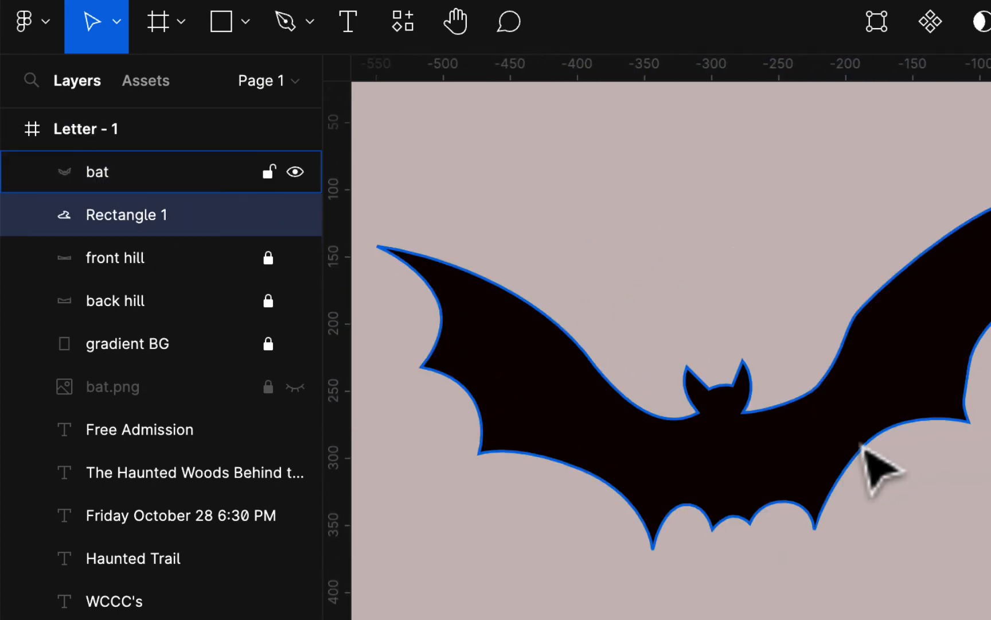
scroll(863, 456, "down", 4)
scroll(862, 457, "right", 10)
scroll(861, 446, "down", 4)
scroll(862, 445, "right", 1)
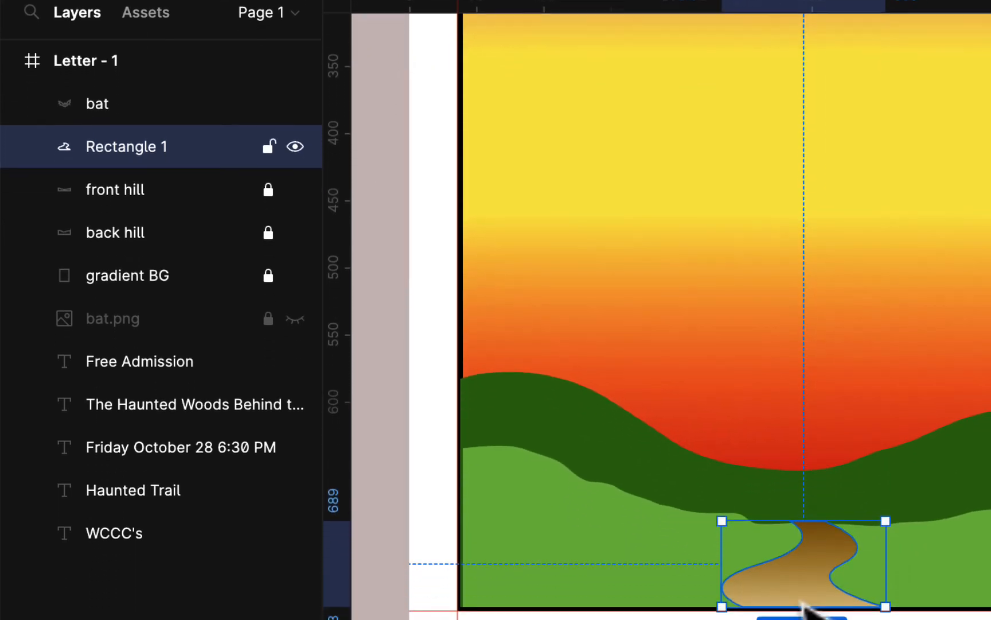
scroll(802, 605, "left", 3)
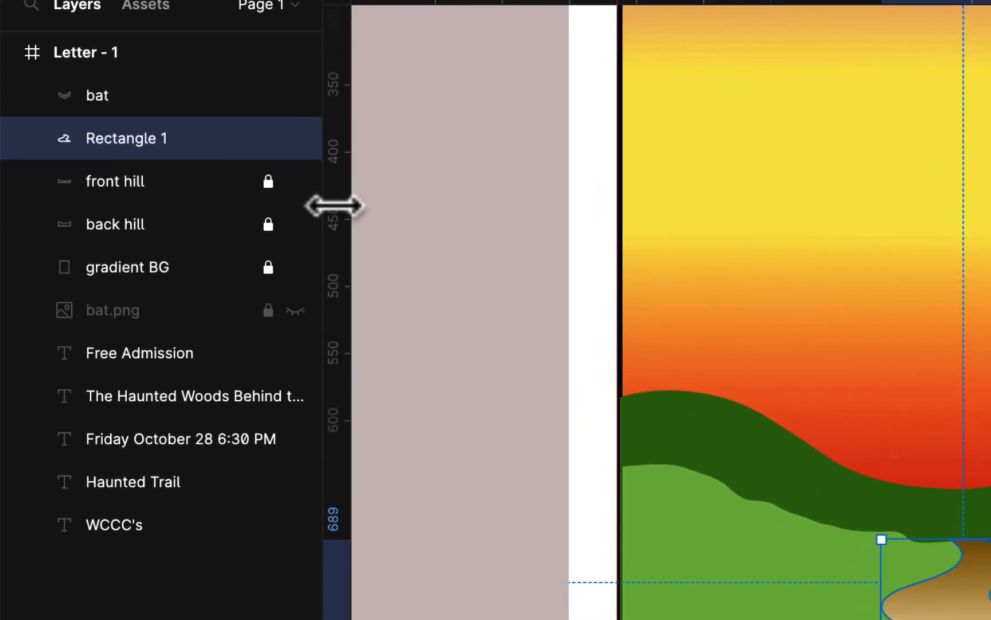
double_click(130, 143)
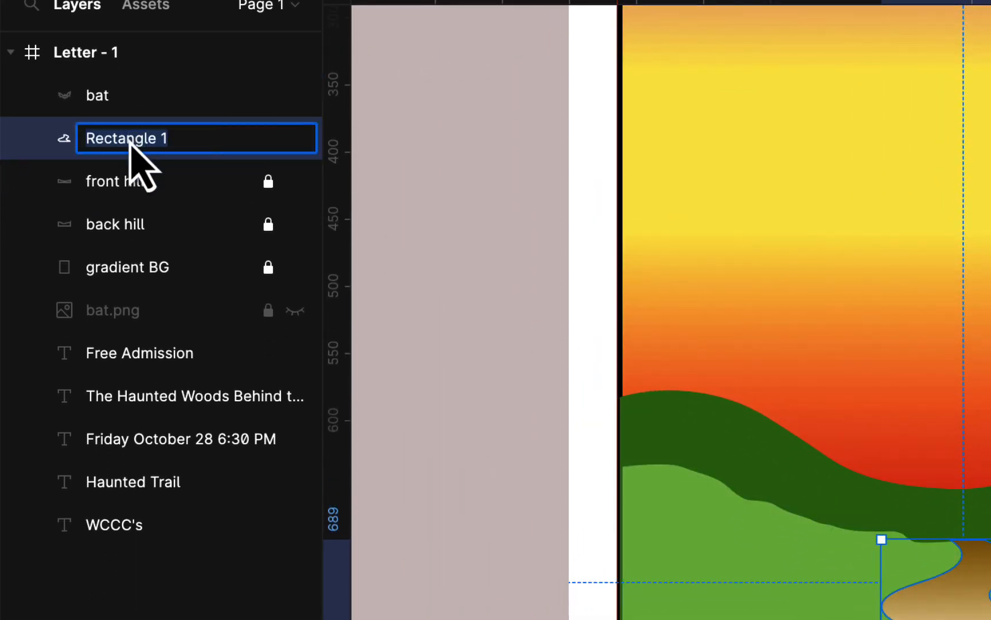
type("path")
key("Return")
key("Escape")
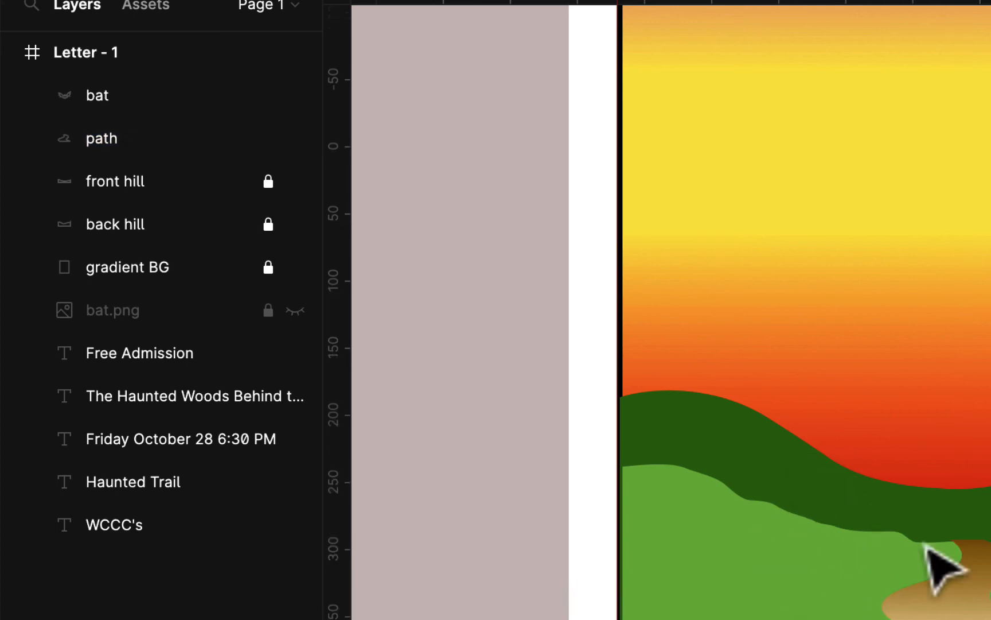
left_click(935, 568)
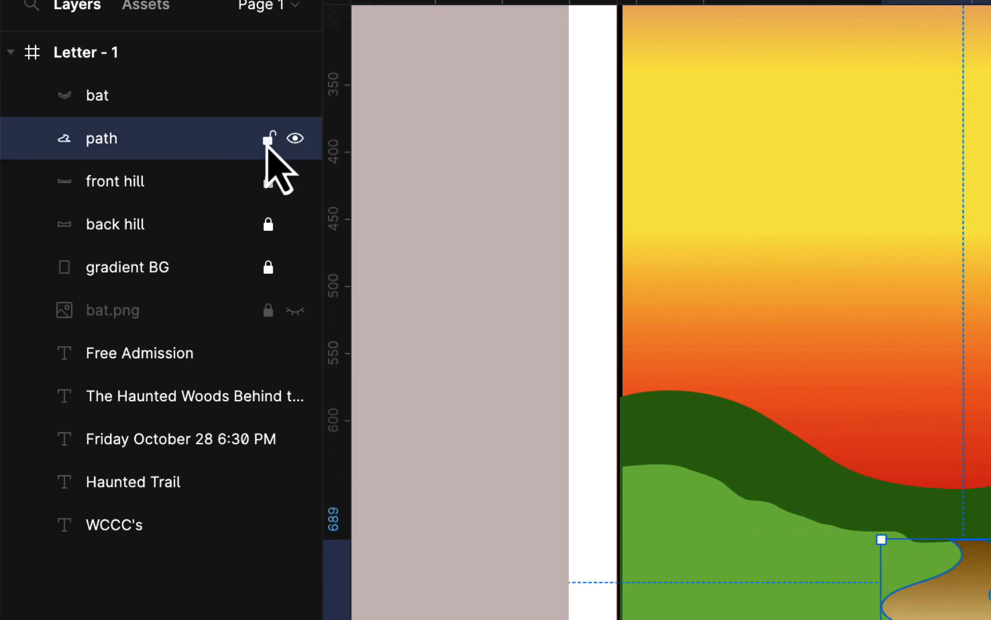
Move the bat shape slightly up and to the right, closer to the flyer's left edge
scroll(717, 266, "up", 5)
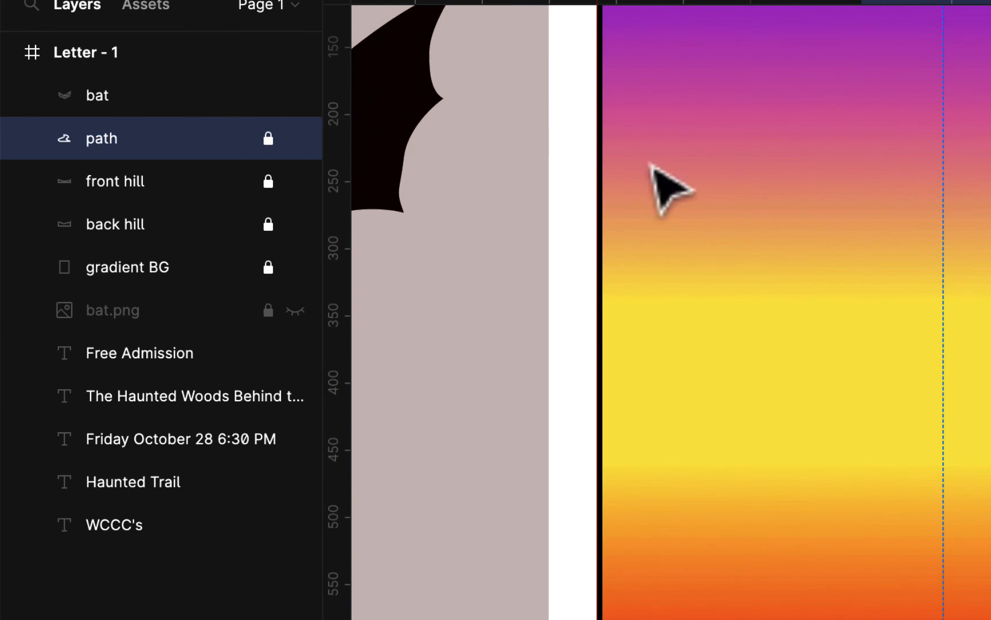
scroll(651, 165, "up", 3)
scroll(659, 332, "left", 2)
scroll(663, 336, "left", 5)
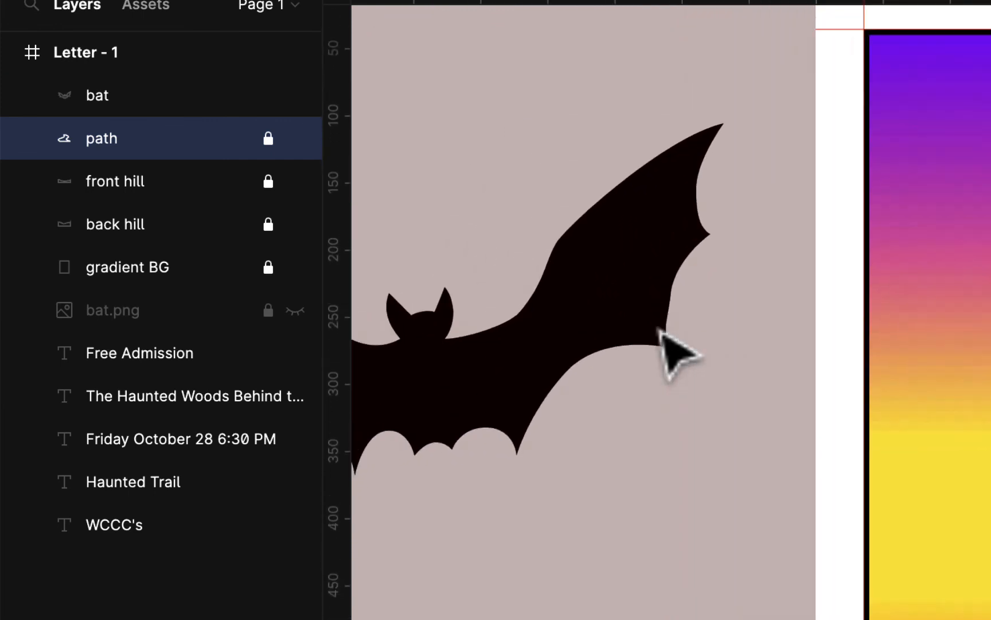
left_click_drag(576, 435, 626, 380)
Examine the flyer's sunset background, hills and path together with the event texts and bat placed beside the page
scroll(758, 416, "right", 5)
scroll(771, 427, "right", 15)
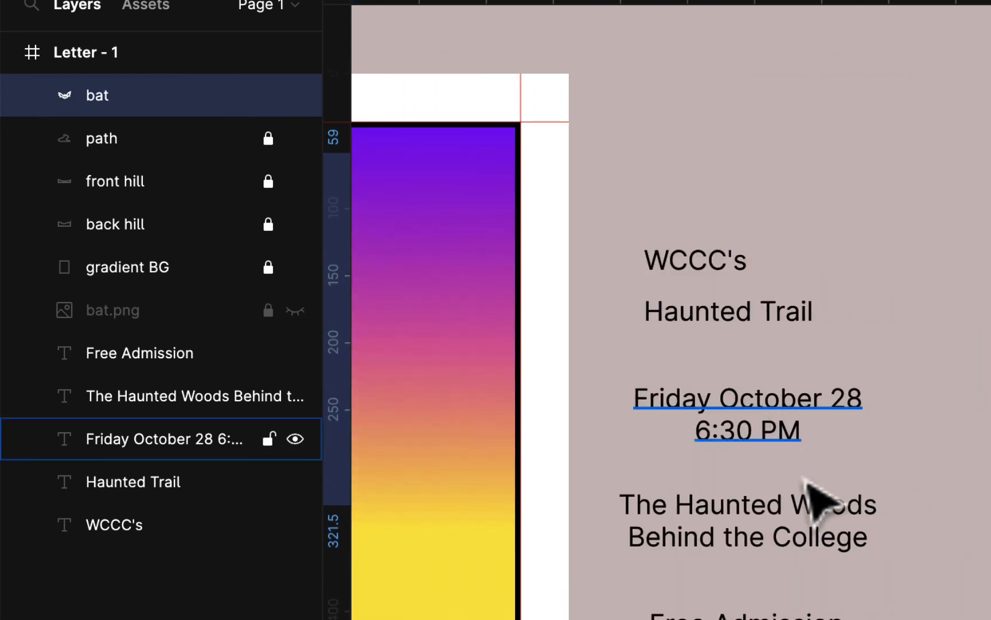
scroll(801, 482, "left", 20)
scroll(794, 482, "right", 10)
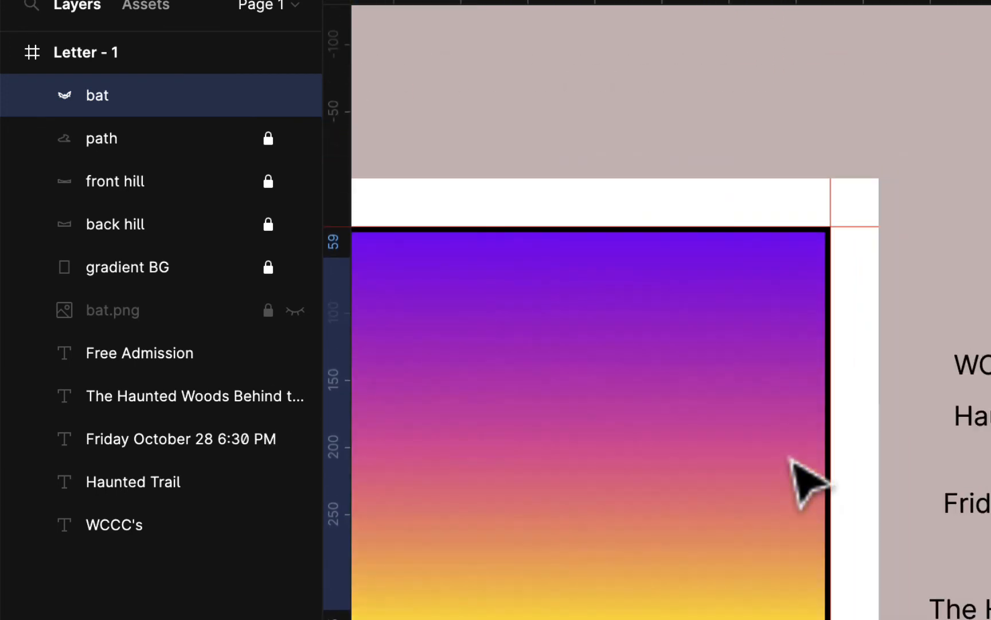
scroll(786, 459, "down", 4)
scroll(809, 482, "left", 5)
scroll(792, 461, "left", 4)
scroll(791, 460, "down", 2)
scroll(793, 462, "right", 4)
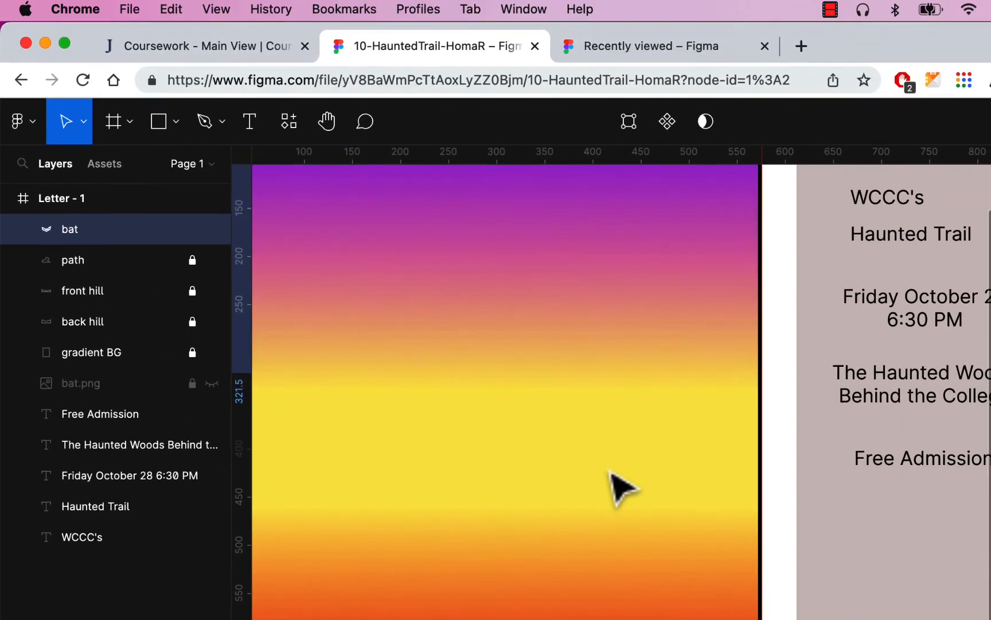
scroll(620, 485, "right", 8)
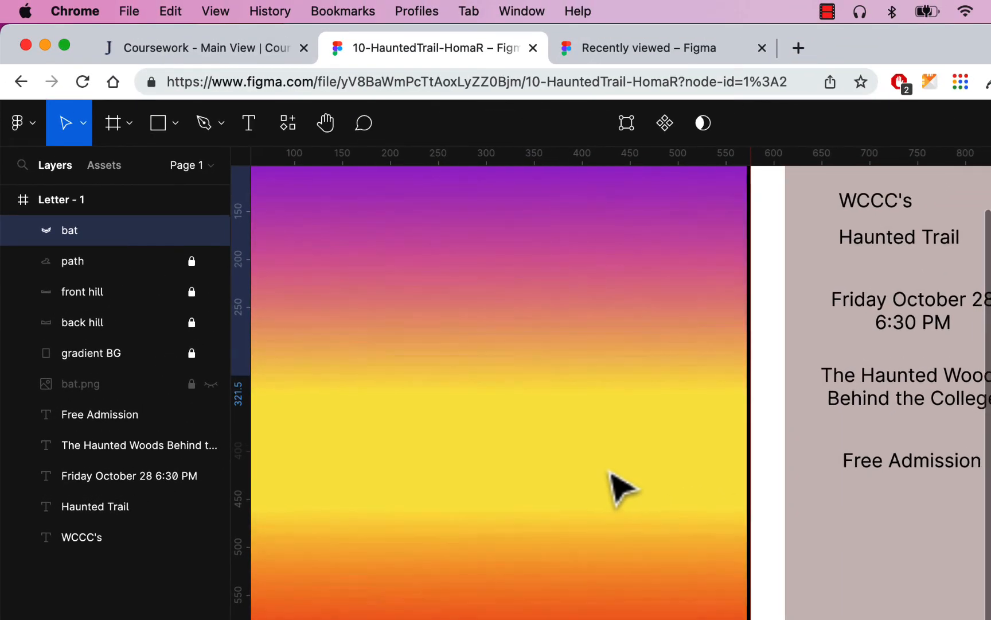
scroll(620, 484, "up", 2)
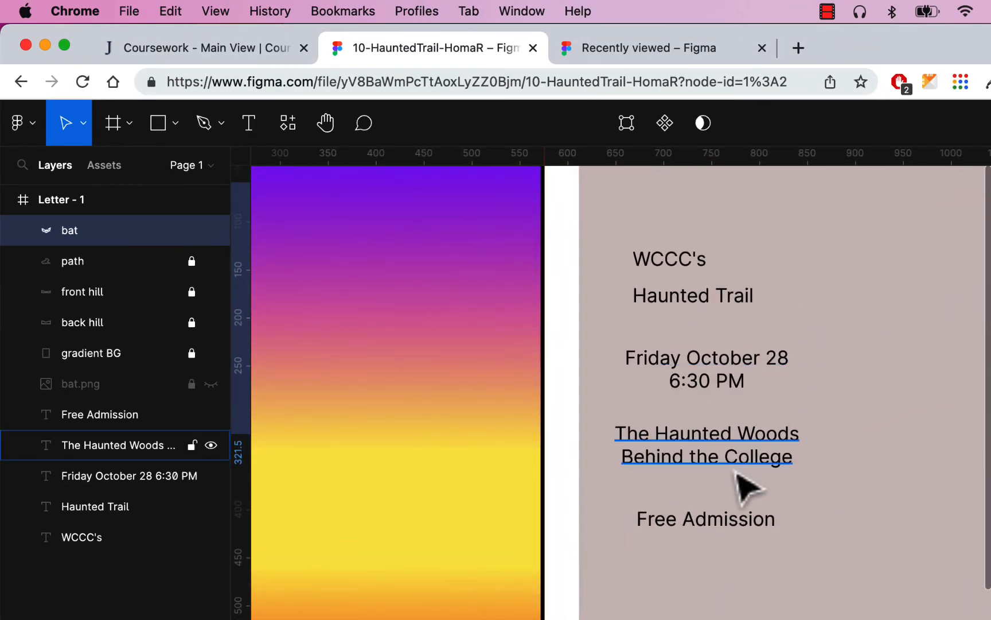
scroll(596, 470, "left", 8)
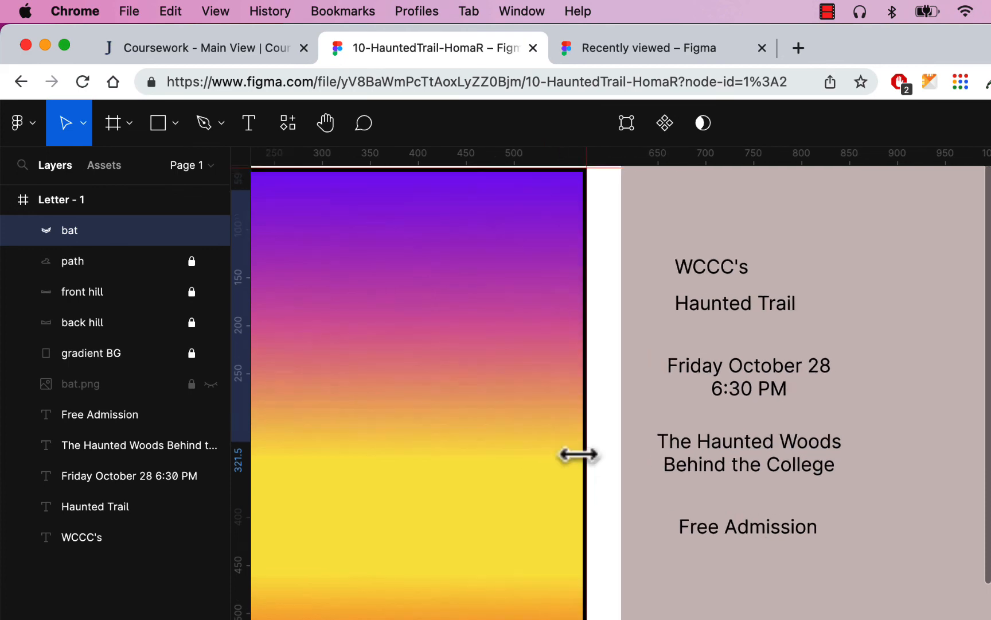
scroll(728, 459, "right", 4)
scroll(728, 459, "up", 2)
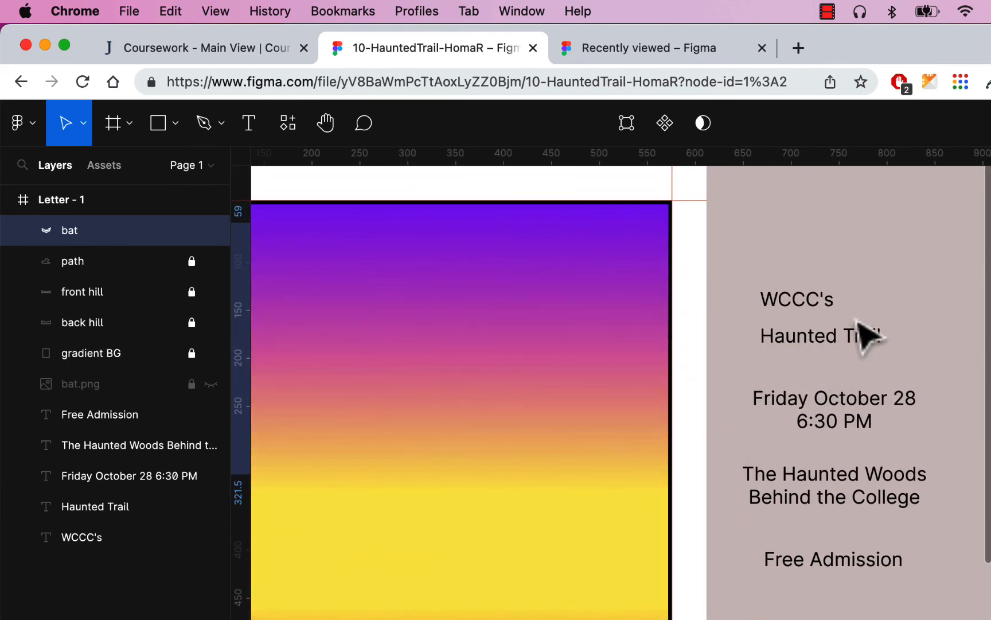
scroll(839, 401, "left", 5)
scroll(839, 402, "up", 2)
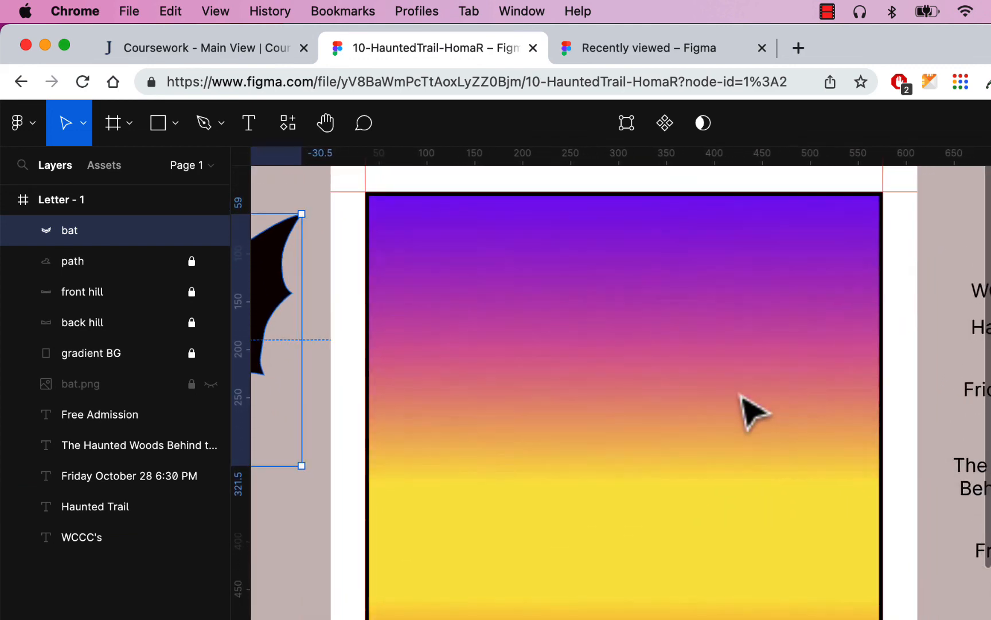
scroll(746, 409, "left", 6)
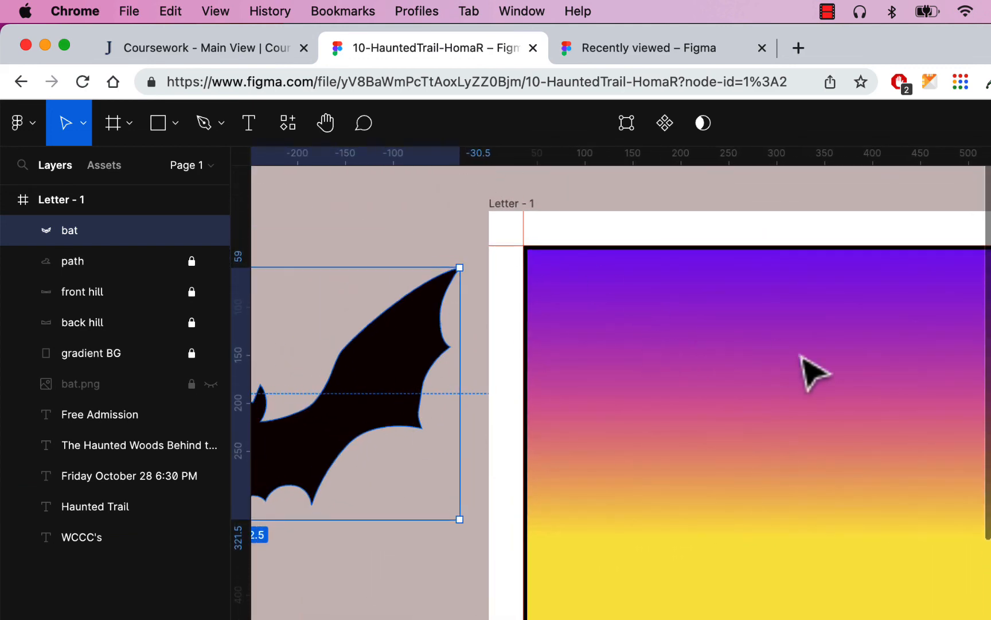
scroll(797, 374, "down", 6)
scroll(797, 374, "right", 3)
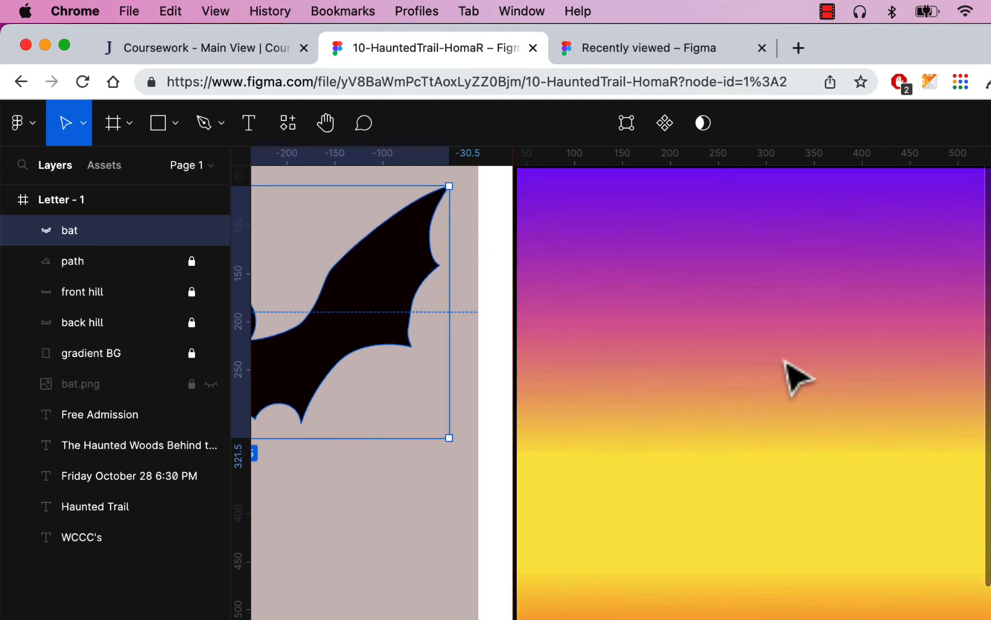
scroll(832, 382, "right", 3)
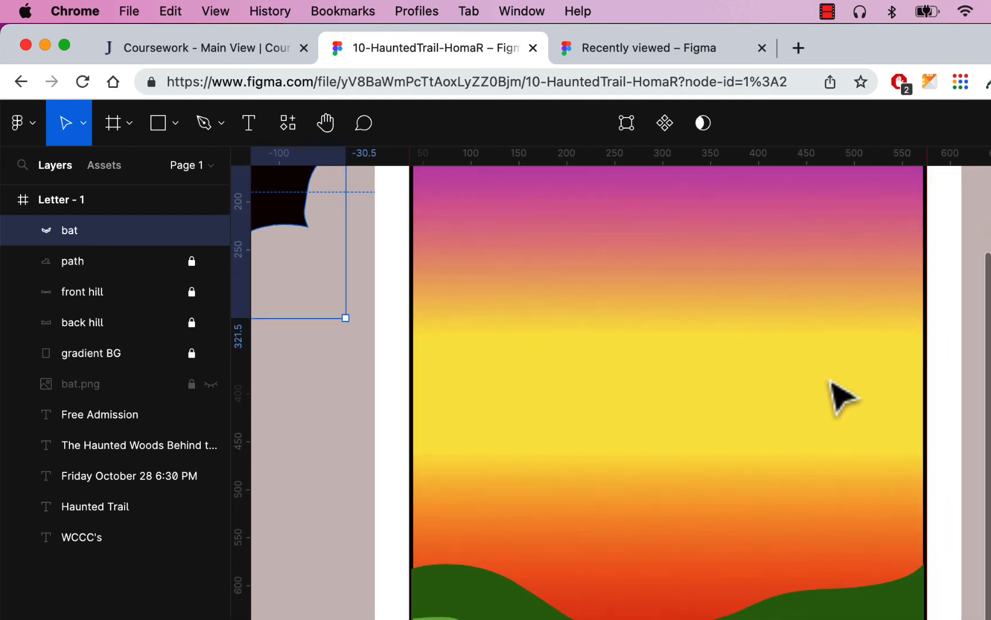
scroll(832, 382, "down", 6)
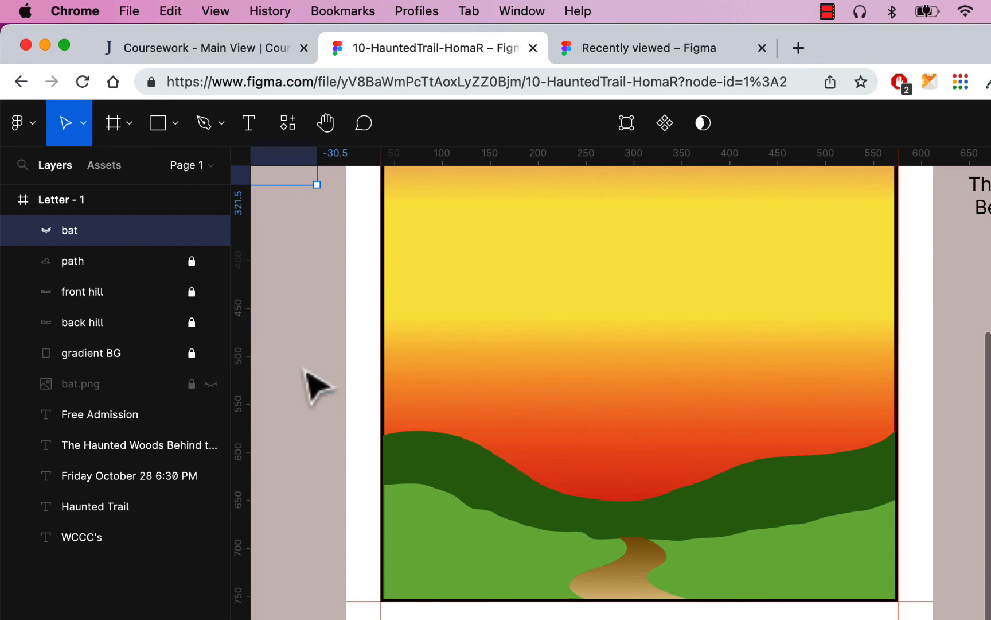
scroll(315, 385, "up", 5)
scroll(315, 386, "left", 5)
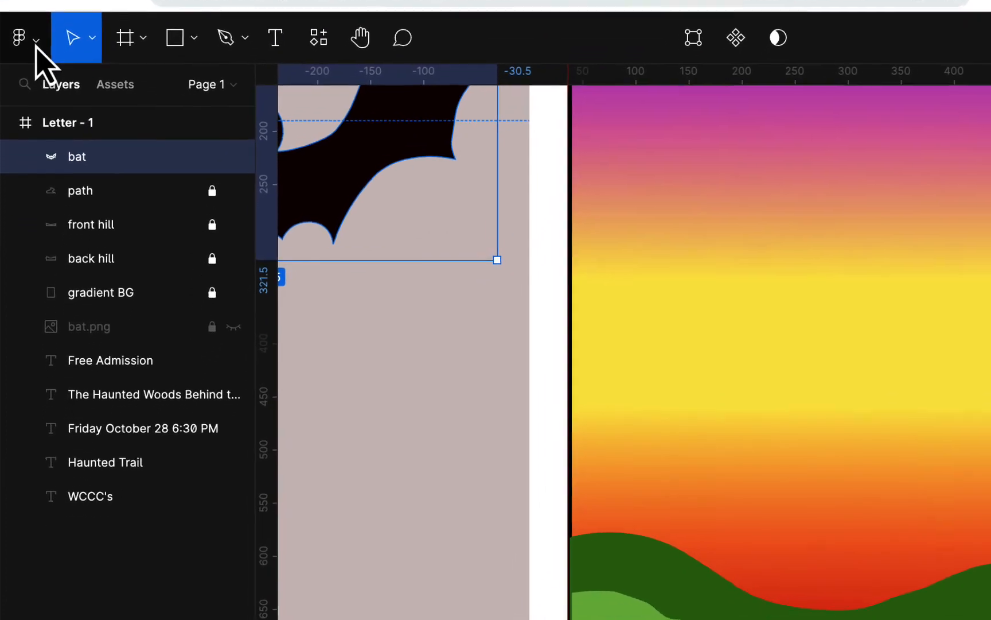
Search the available plugins for "warp it", then clear the search
left_click(23, 123)
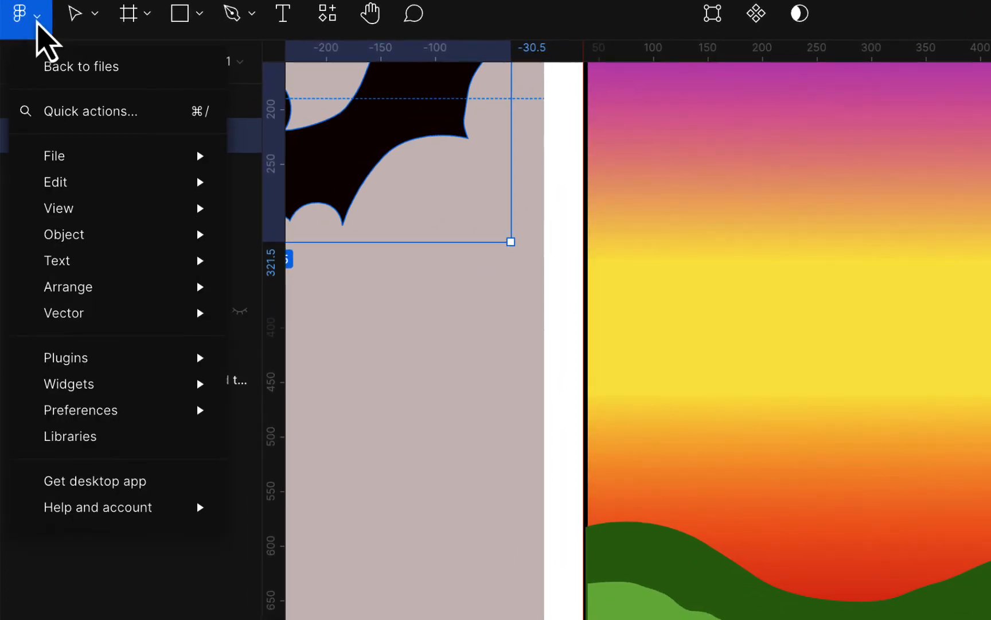
mouse_move(40, 275)
mouse_move(58, 367)
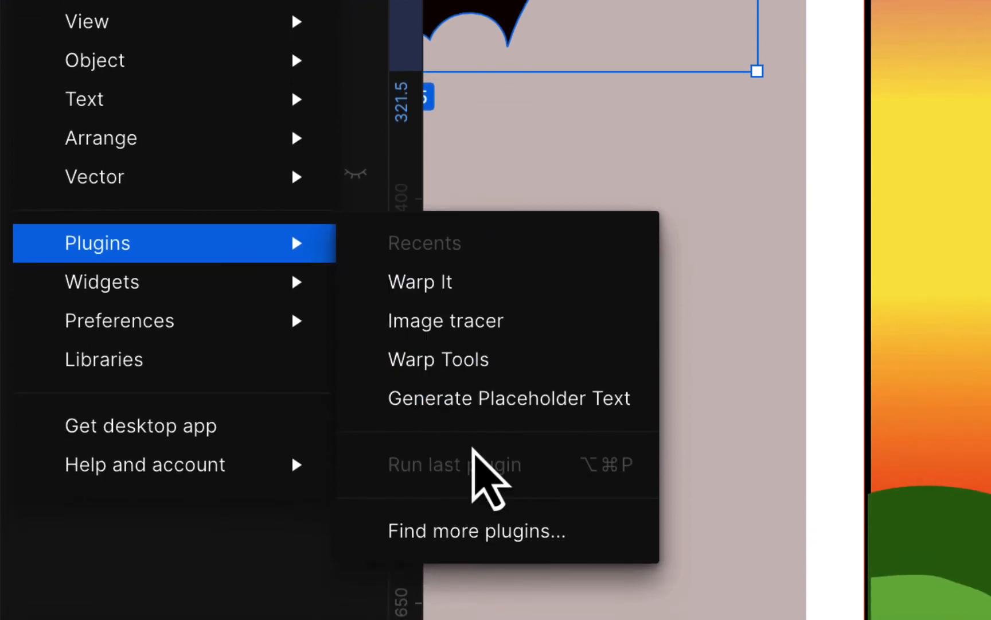
left_click(502, 540)
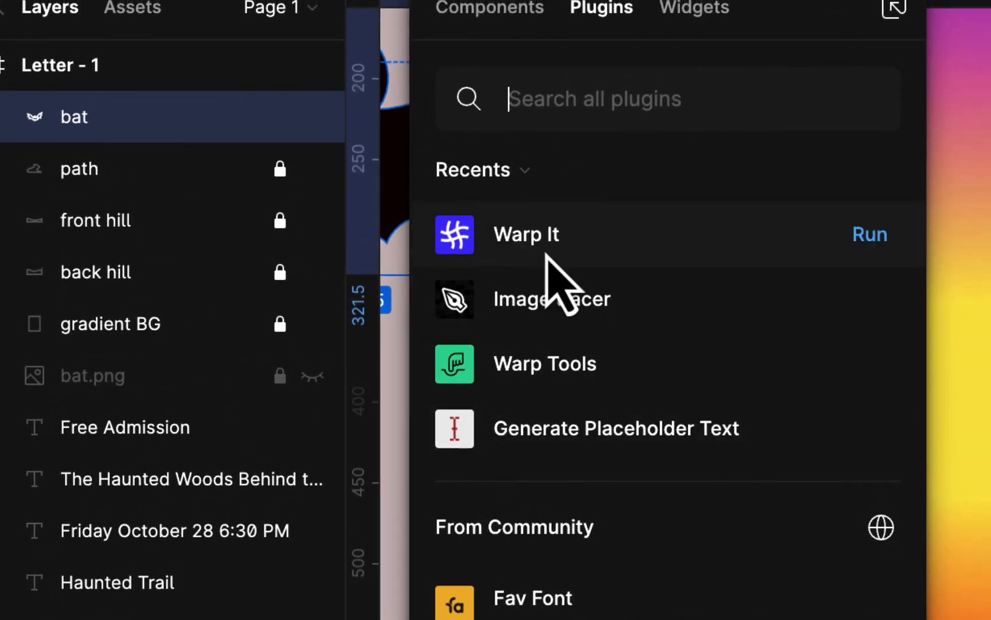
type("warp it")
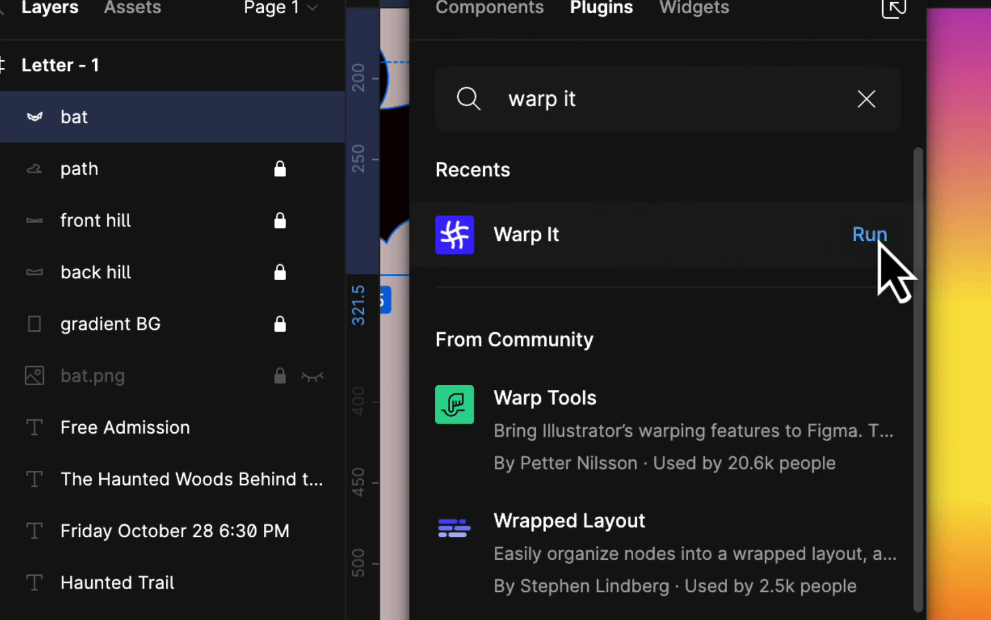
left_click(869, 106)
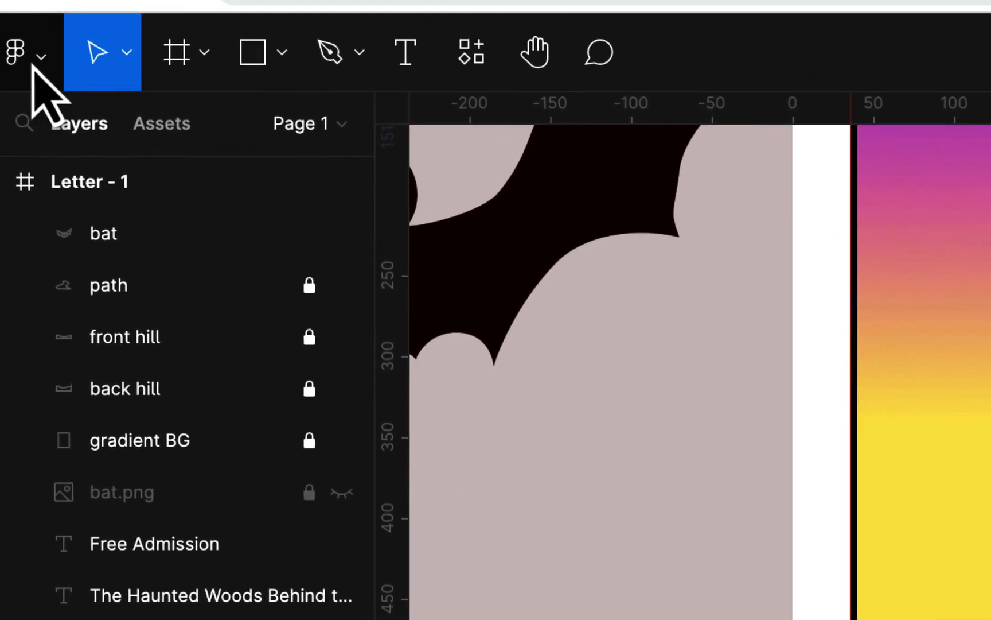
Open the plugin finder to browse the recently used and community plugins
left_click(55, 106)
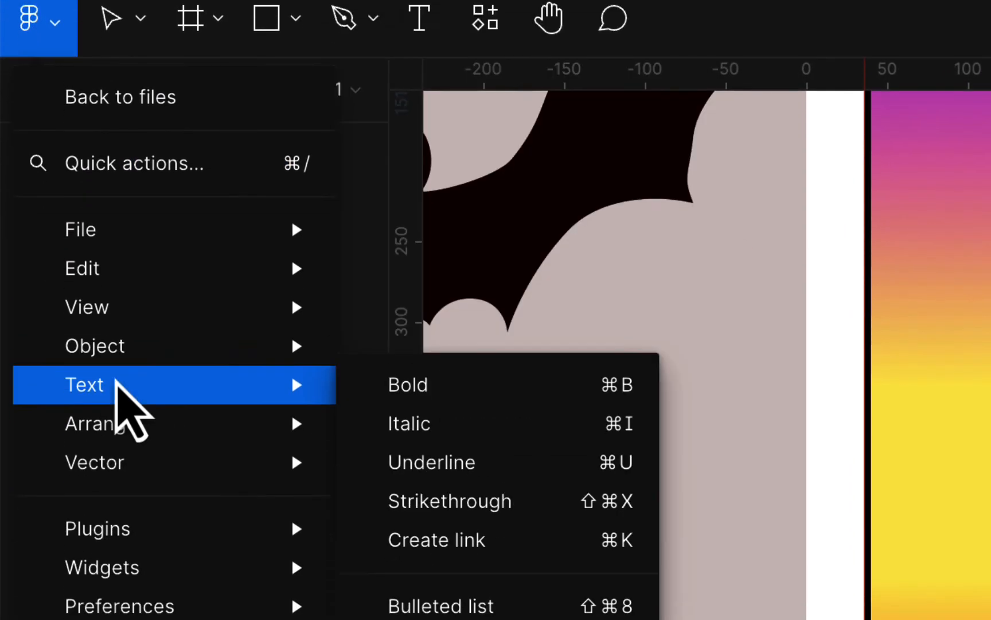
mouse_move(132, 617)
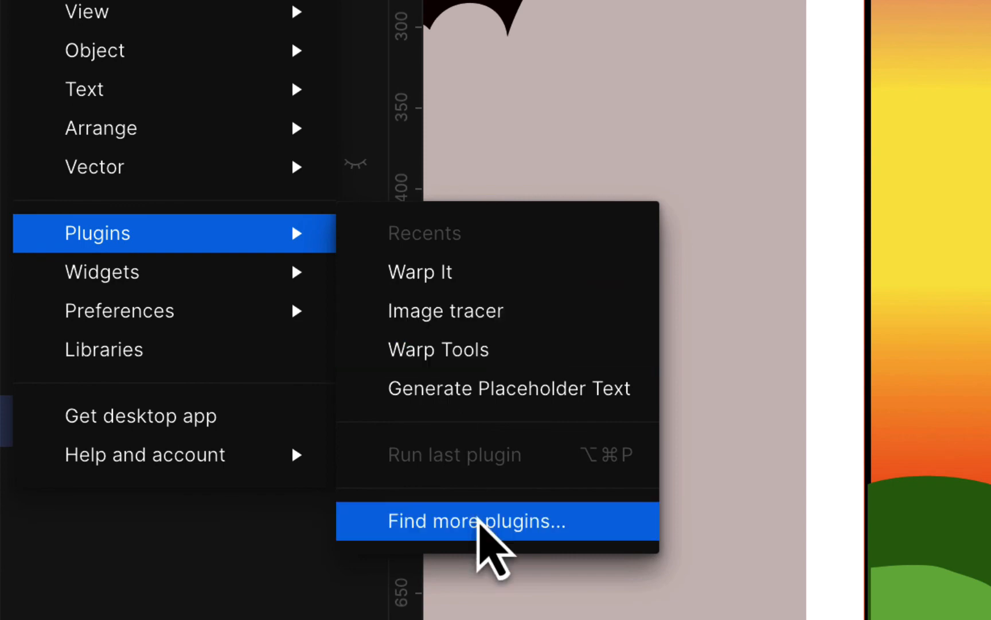
left_click(478, 522)
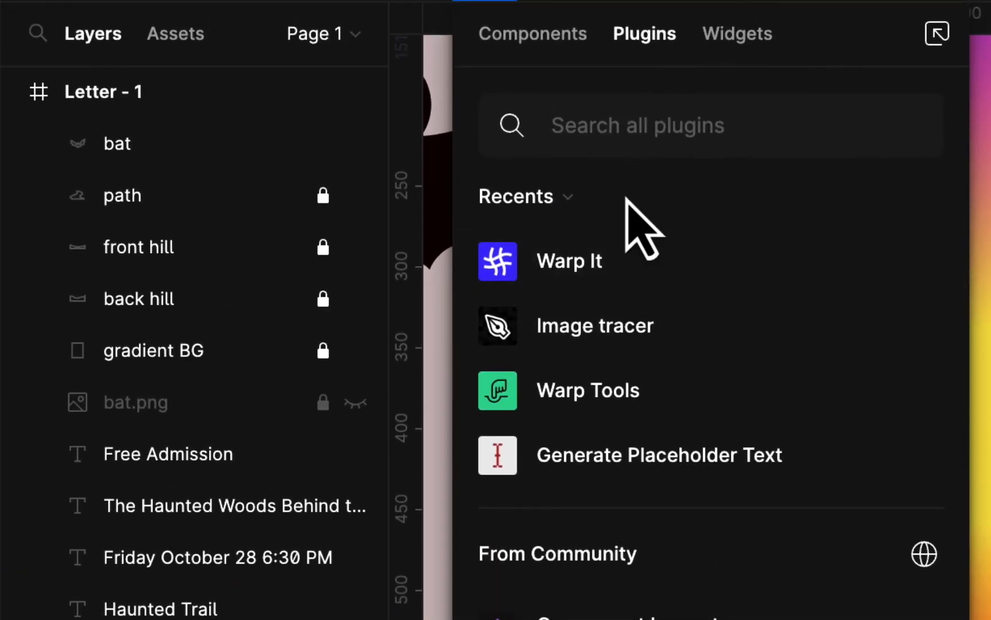
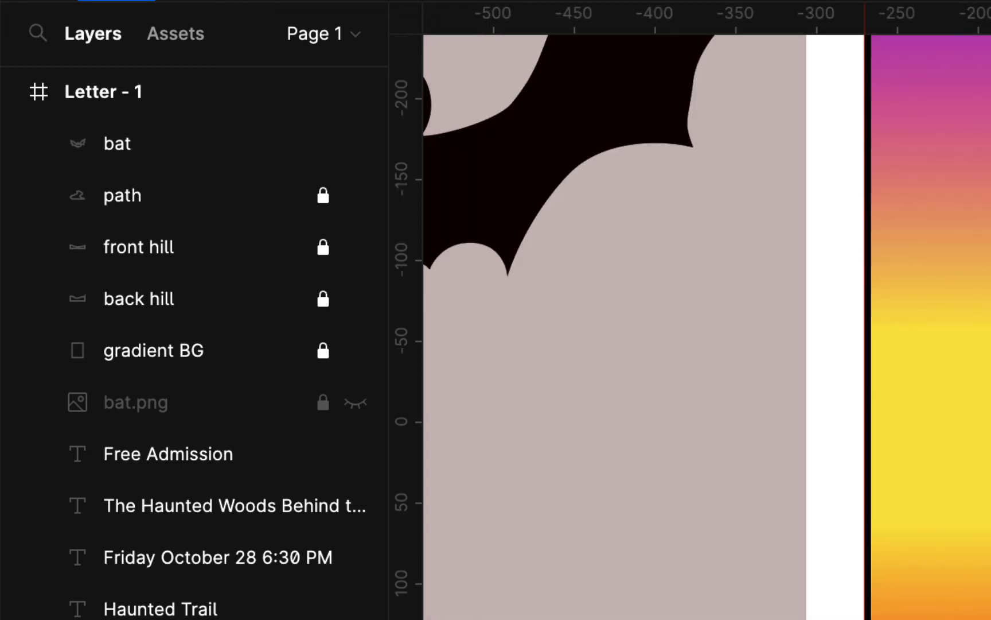
Inspect the flyer's hills, path and gradient sky up close, as well as the whole page with the bat and event texts
scroll(708, 327, "right", 3)
scroll(708, 327, "up", 1)
scroll(707, 327, "down", 5)
scroll(708, 326, "right", 3)
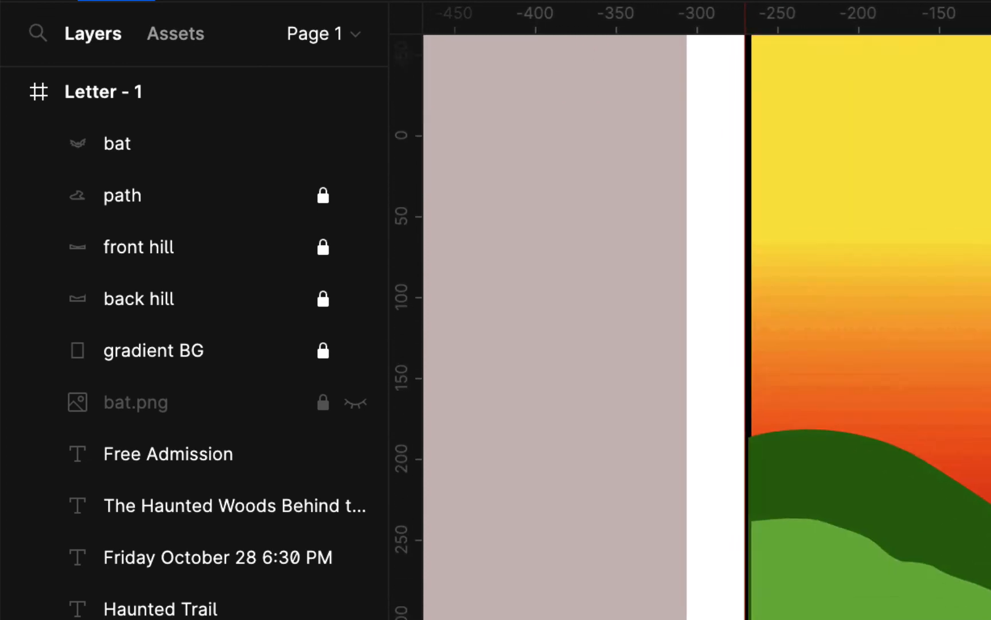
scroll(707, 327, "up", 3)
scroll(707, 326, "right", 2)
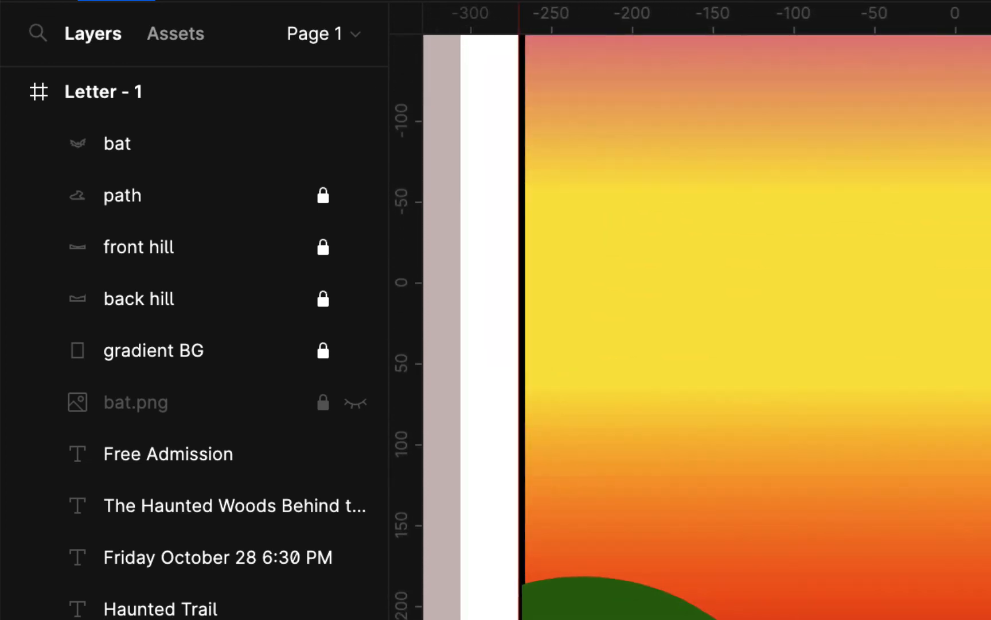
scroll(706, 327, "down", 3)
scroll(707, 327, "right", 1)
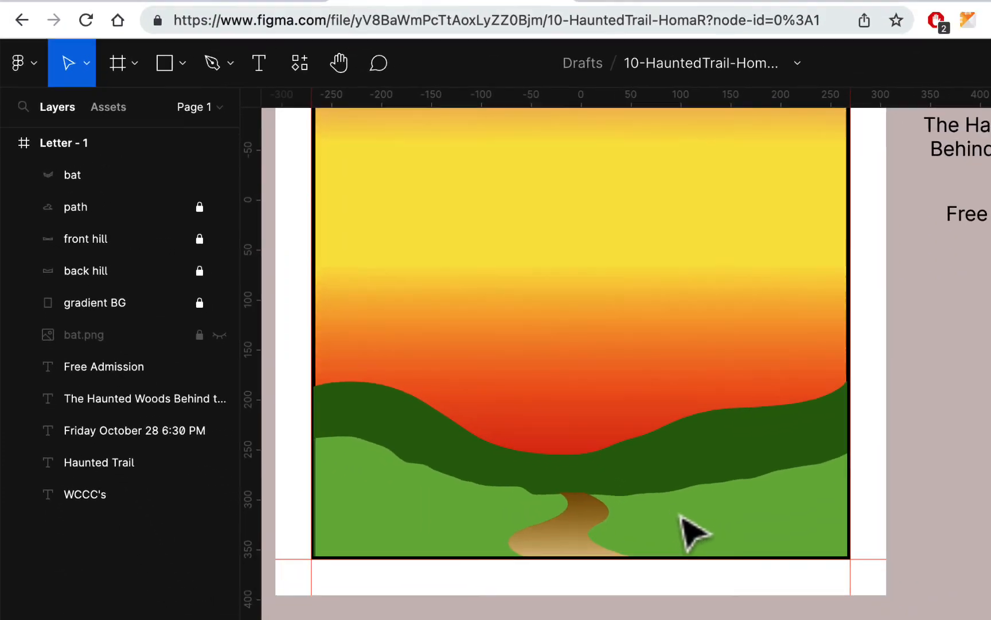
scroll(682, 516, "up", 3)
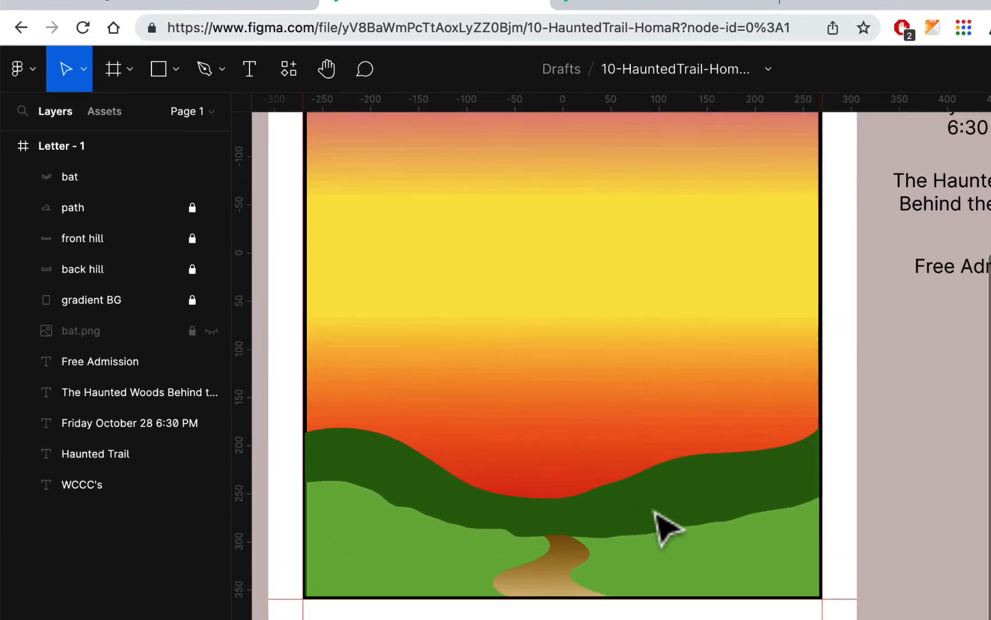
scroll(681, 517, "left", 2)
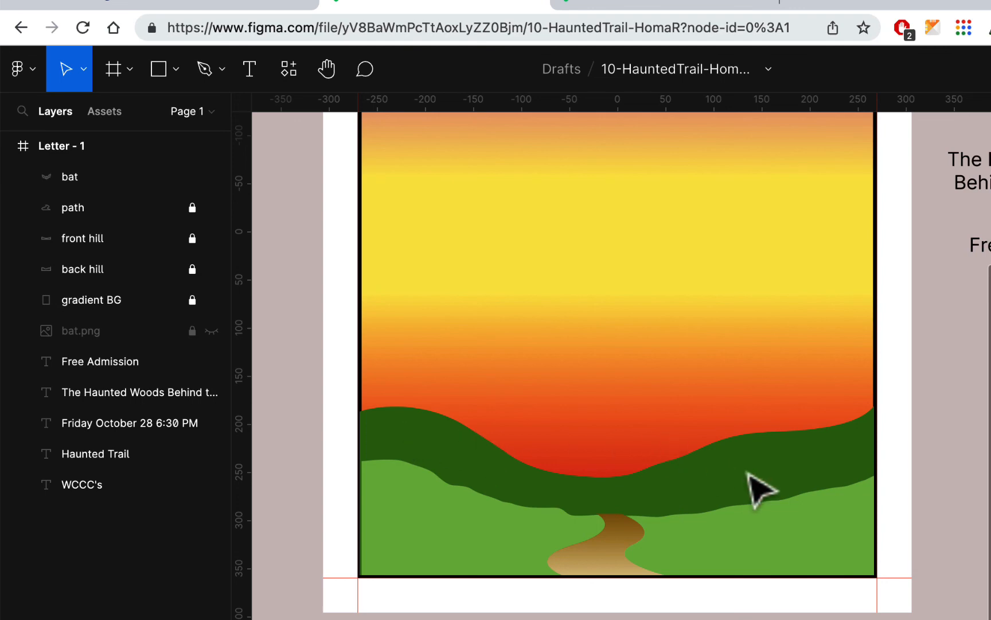
scroll(760, 489, "up", 1)
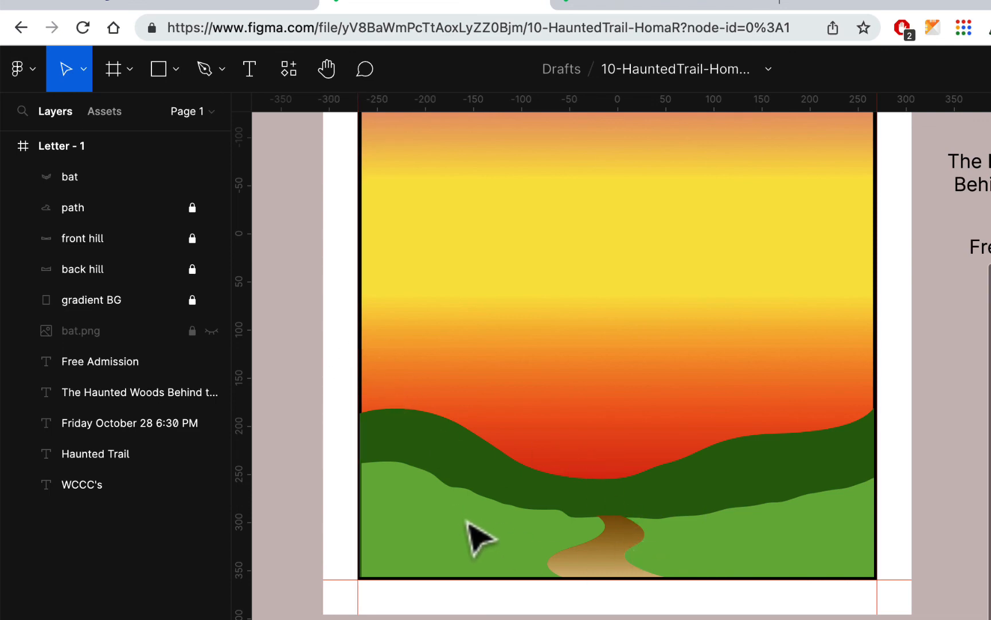
scroll(677, 531, "up", 3)
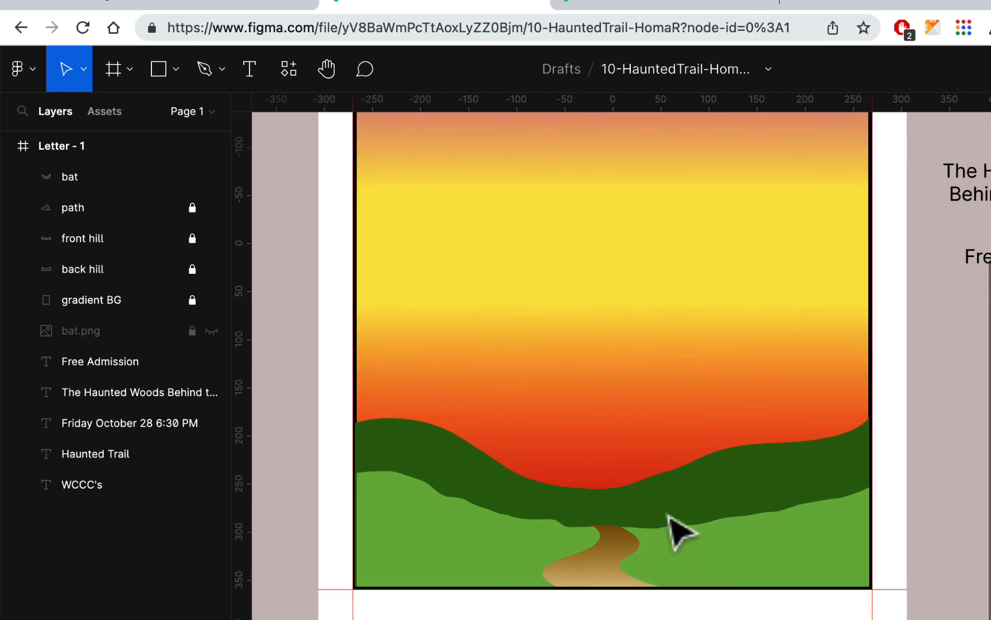
scroll(818, 543, "up", 8)
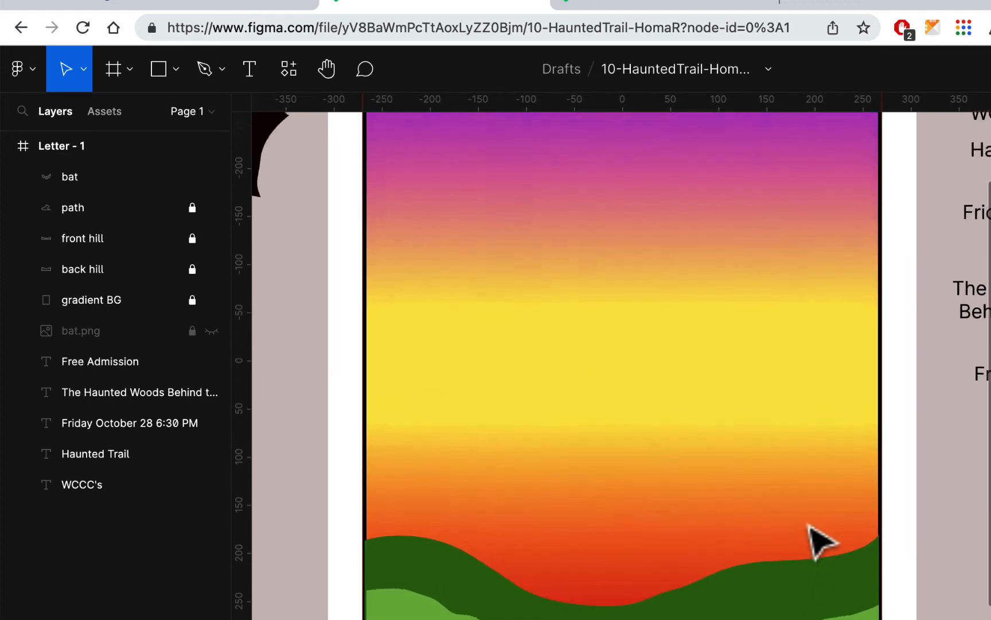
scroll(638, 453, "left", 5)
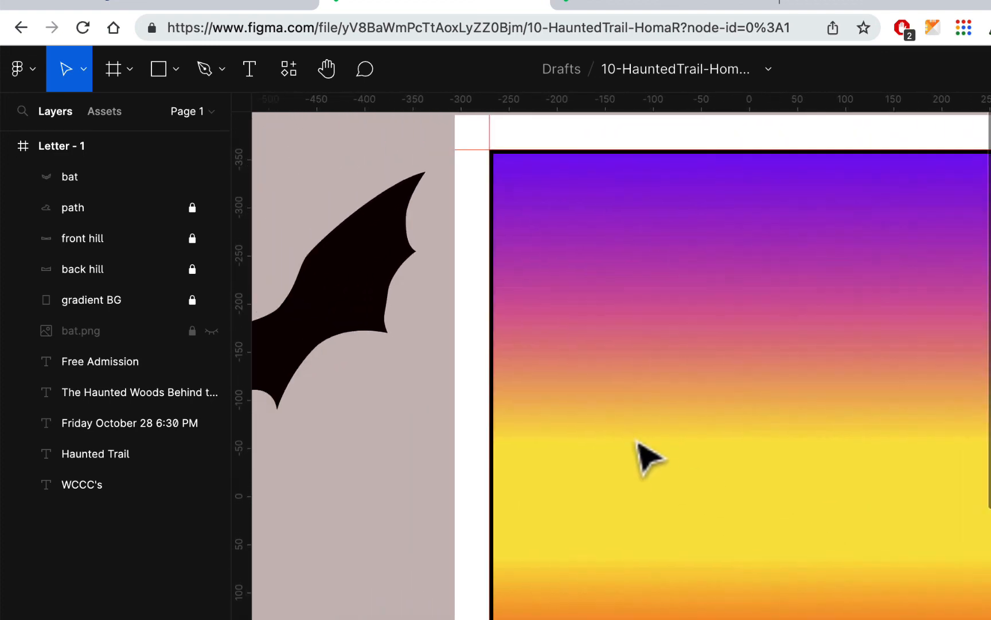
scroll(558, 460, "down", 5)
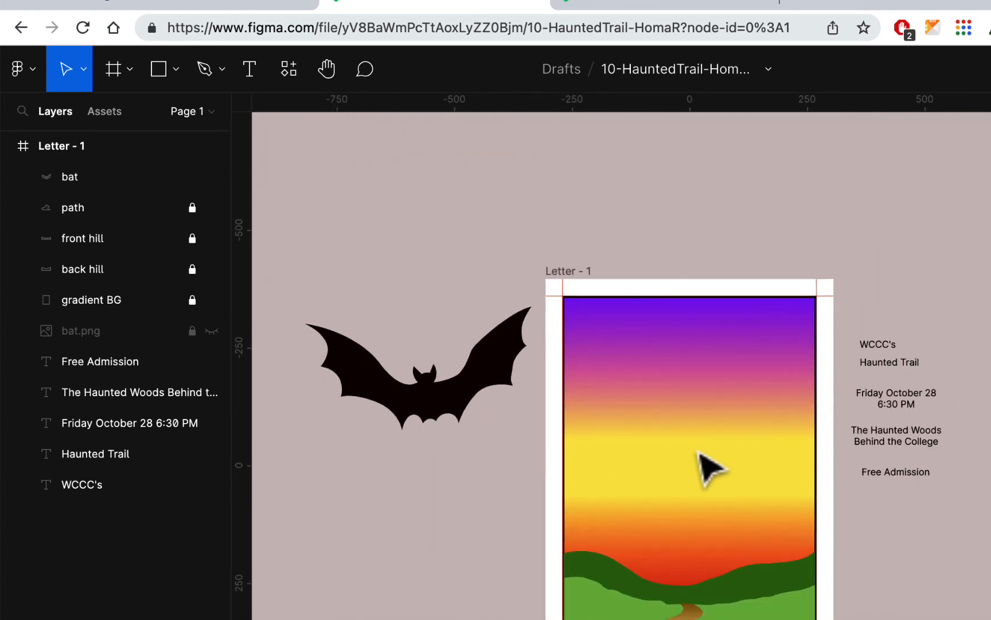
scroll(708, 470, "right", 2)
scroll(708, 470, "down", 3)
scroll(712, 467, "right", 2)
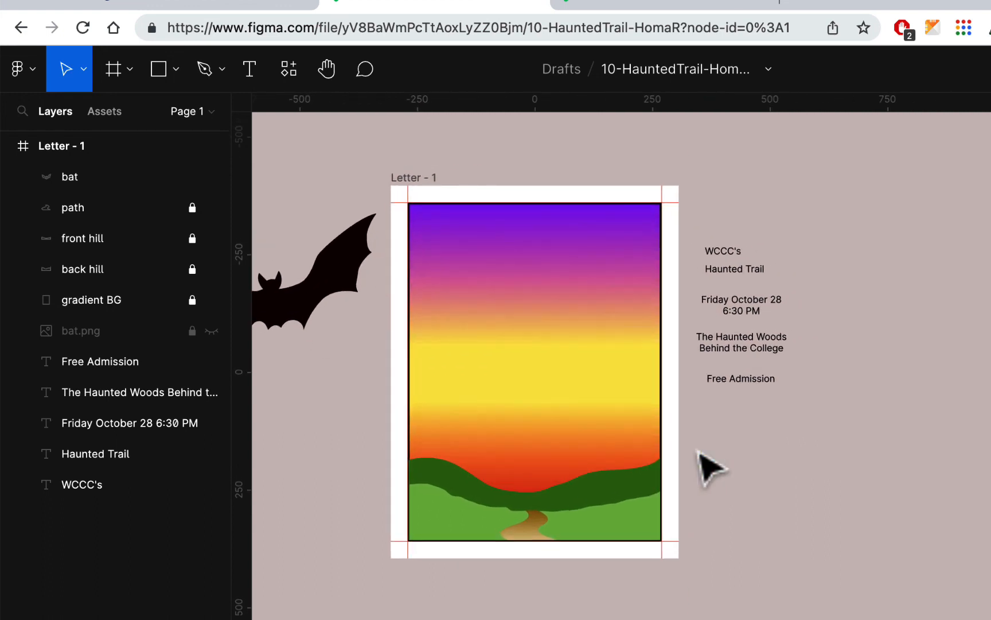